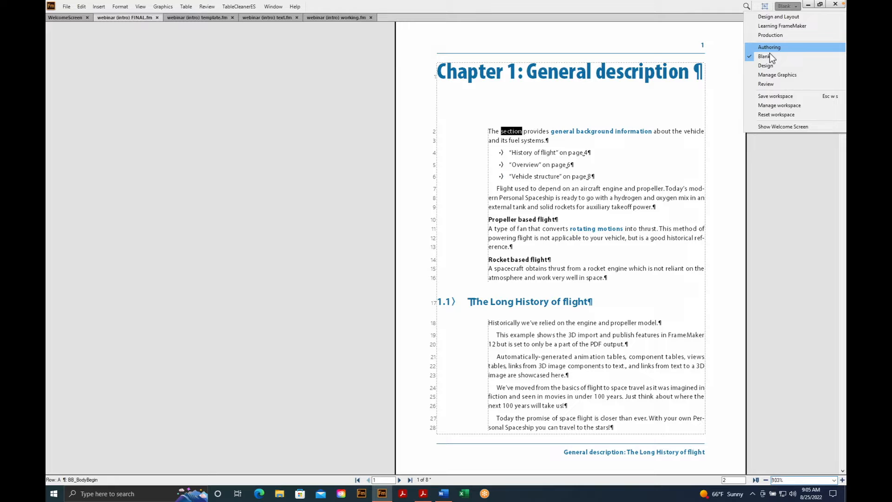
Step: In the Authoring workspace, try the H1–H3 heading and B1–B2 bullet paragraph formats on the chapter title and reapply H0_Heading0
click(769, 51)
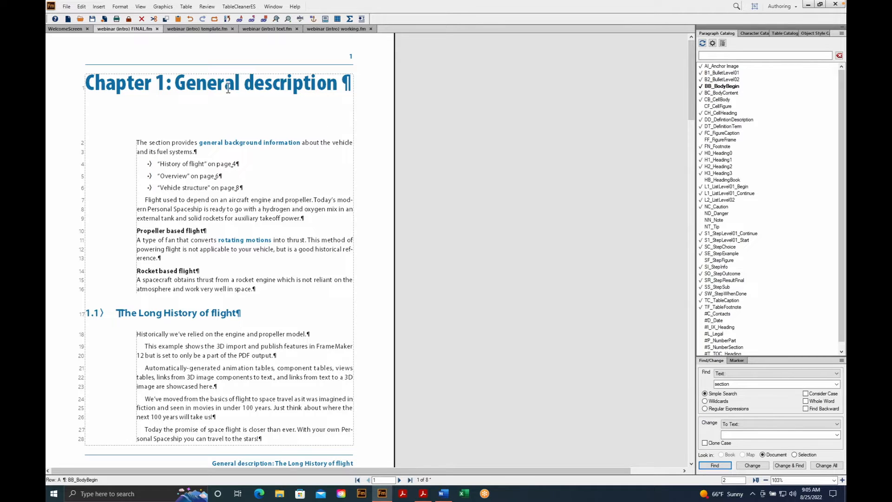
drag(225, 88, 242, 93)
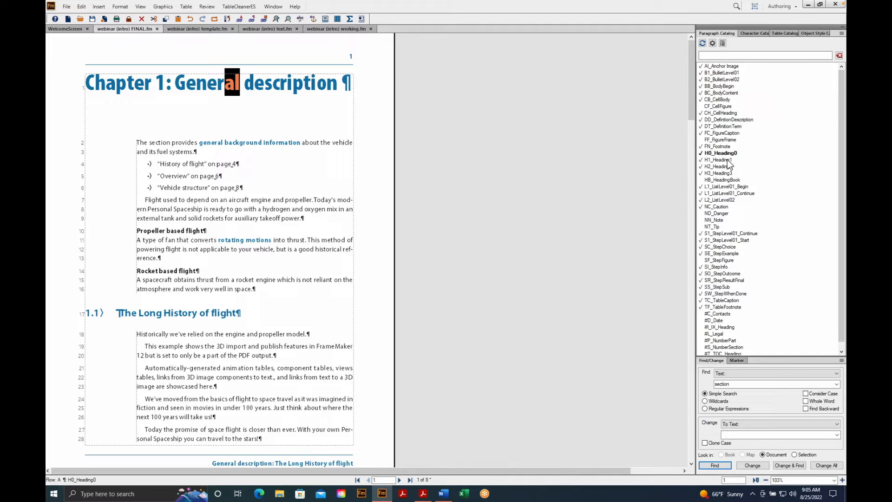
click(725, 161)
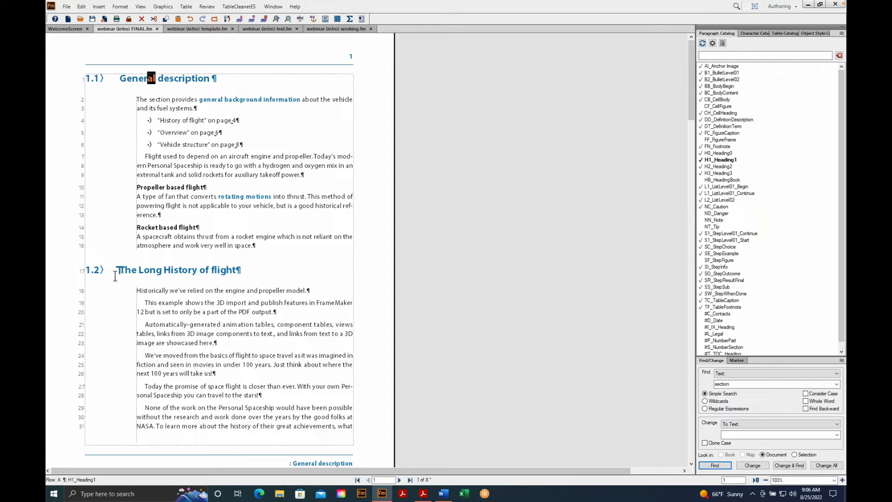
click(723, 166)
click(727, 173)
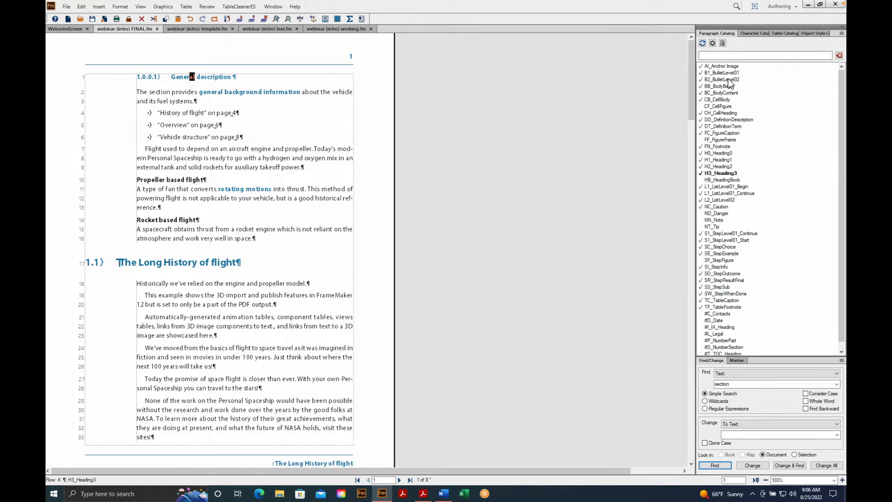
click(728, 75)
click(727, 82)
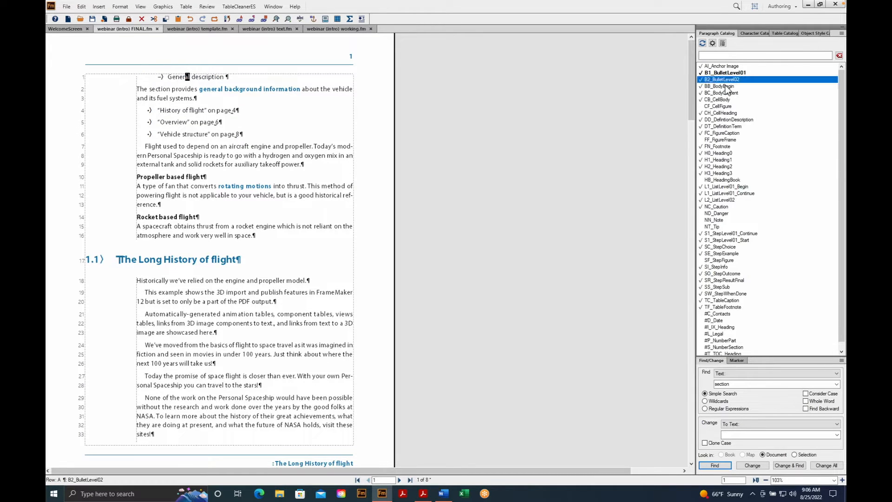
click(723, 156)
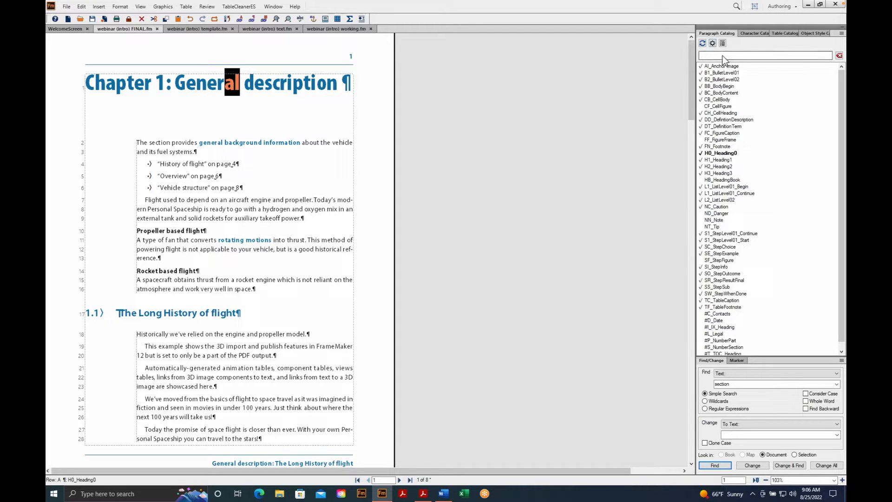
Step: Switch to the Design workspace and reset it to its original layout
click(784, 7)
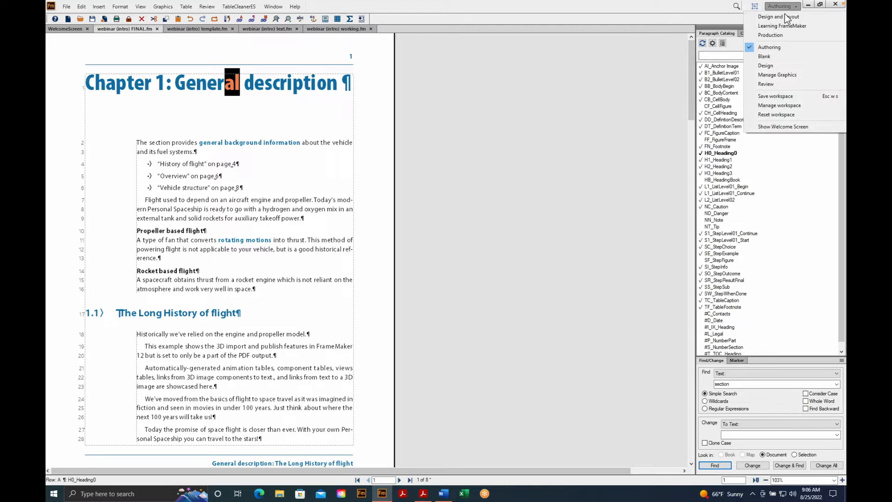
click(767, 72)
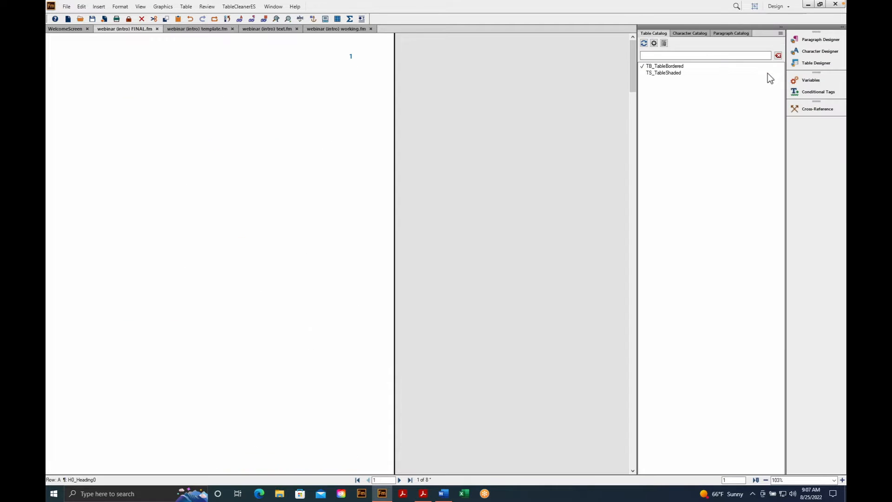
click(786, 6)
click(778, 115)
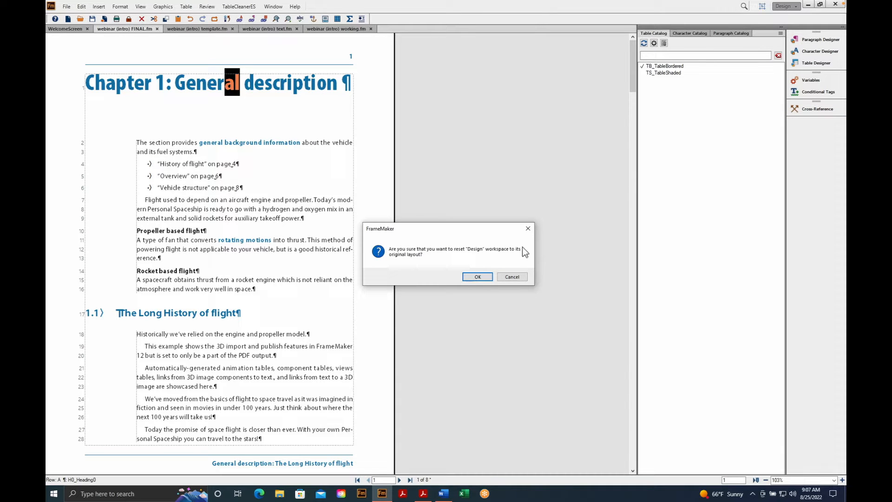
click(484, 283)
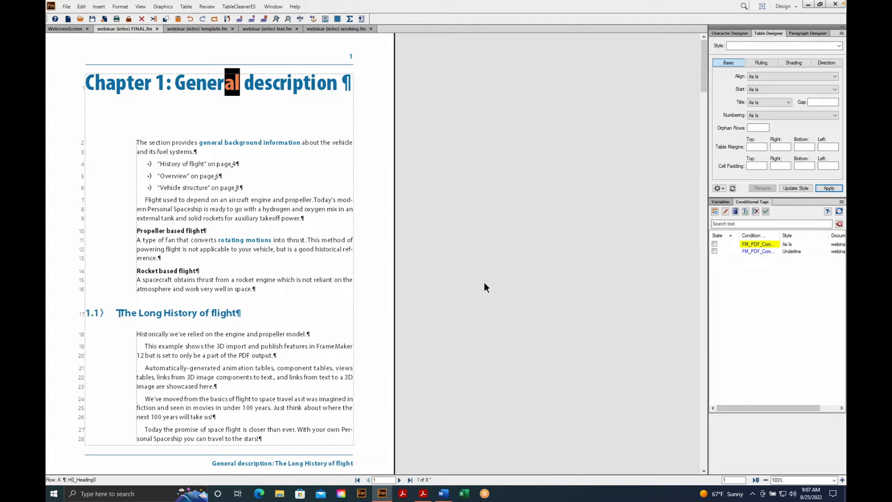
Step: Set the font color of the DT_DefinitionTerm paragraph style to CorporateColor_Primary and update the style
click(187, 237)
drag(186, 237, 174, 236)
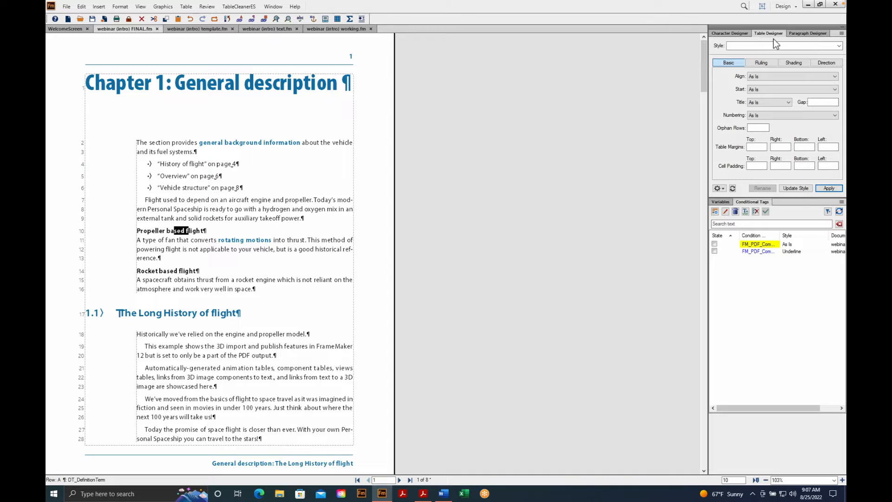
click(804, 39)
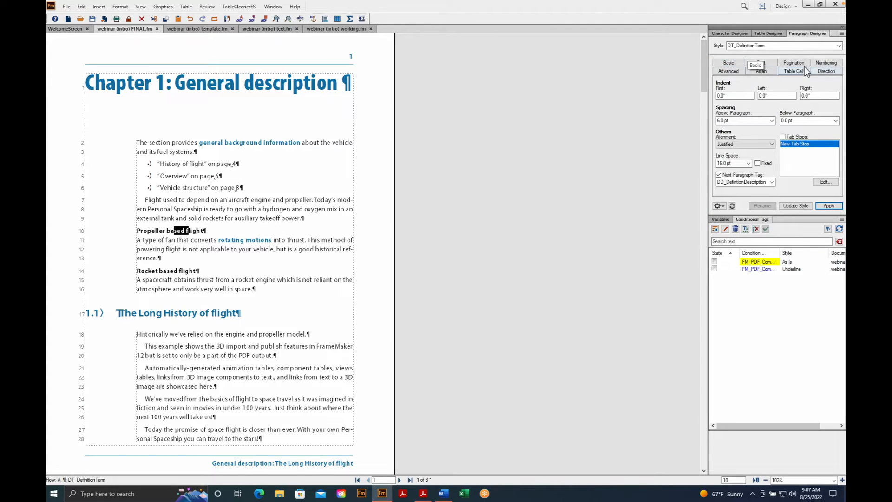
click(763, 67)
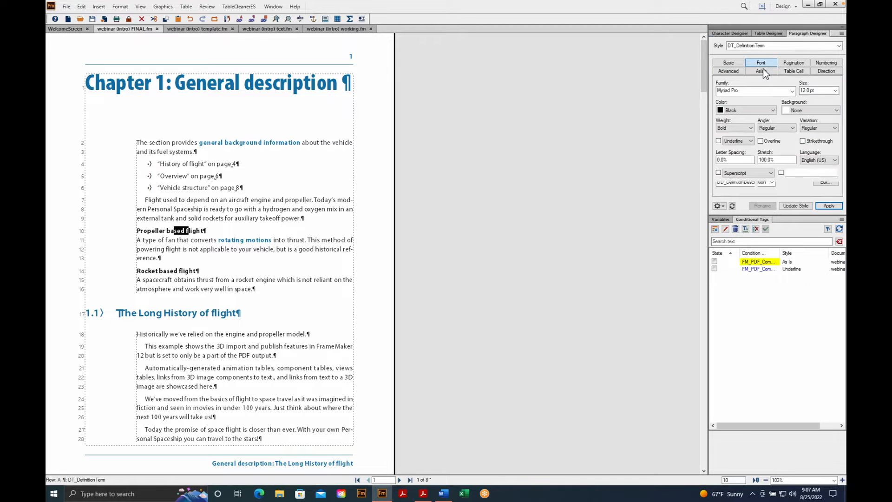
click(773, 110)
scroll(768, 141, down, 5)
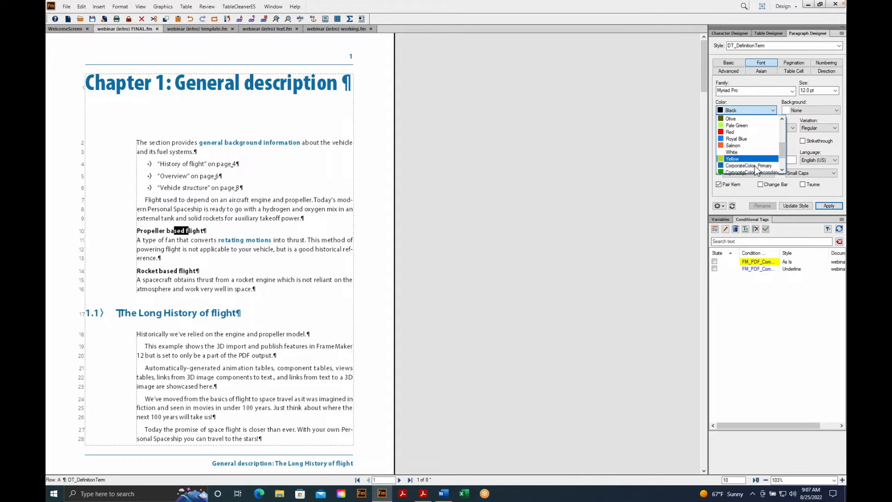
click(750, 171)
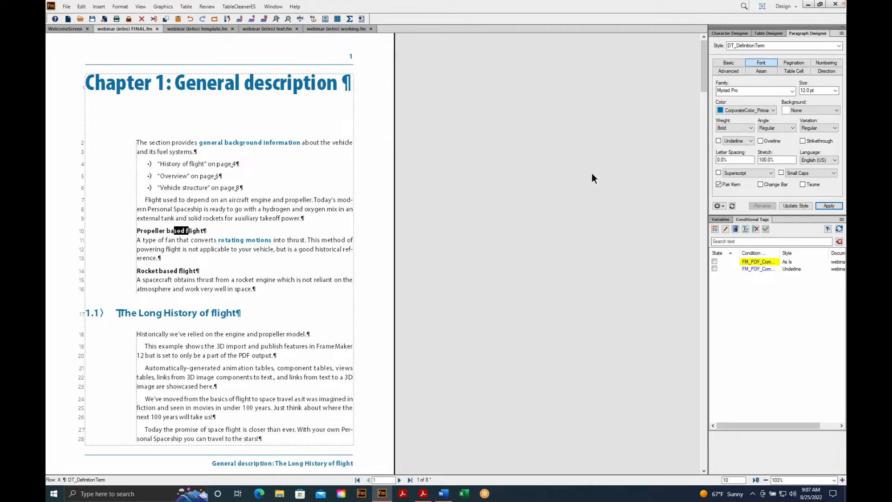
click(795, 205)
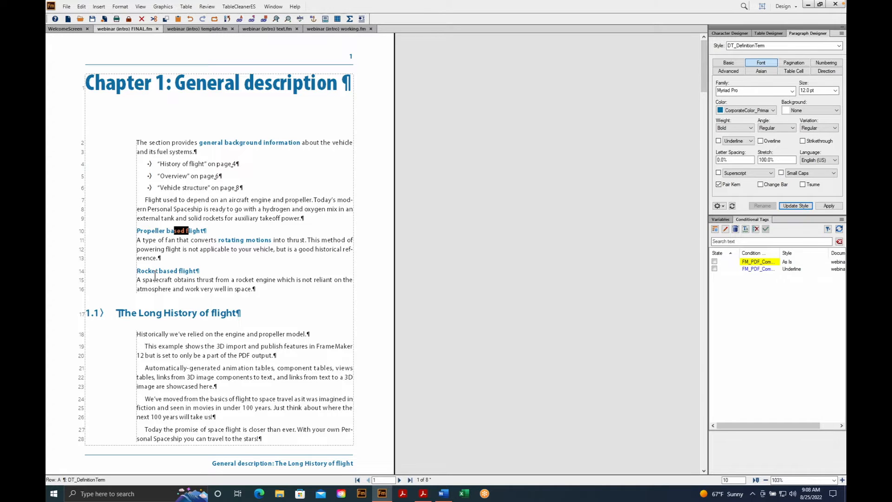
click(167, 231)
Step: Collapse the docked designer, variables and conditional tags panels to icons
click(842, 27)
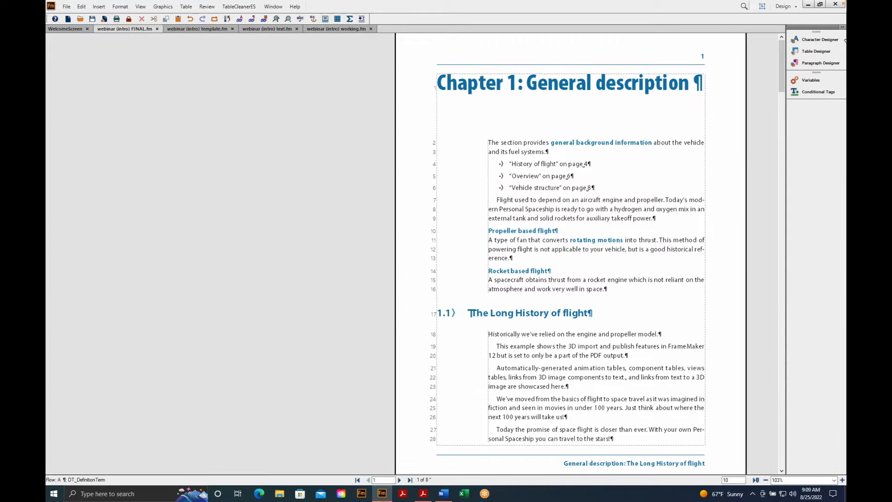
click(820, 39)
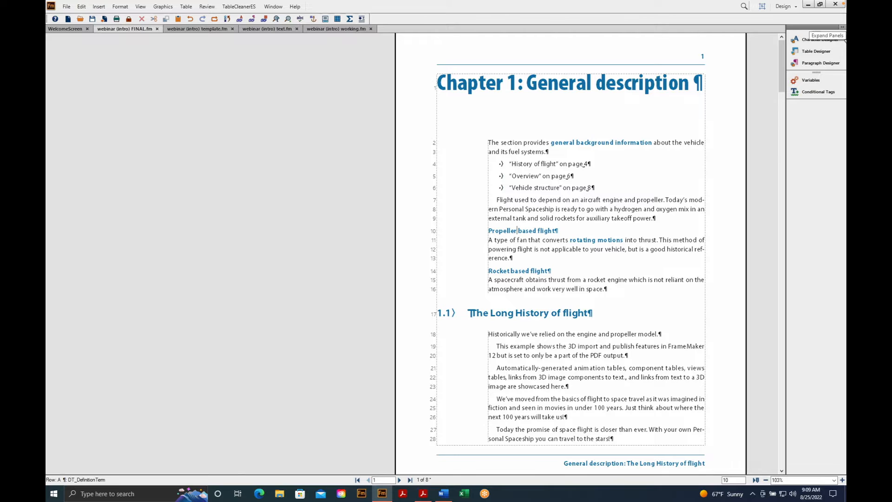
click(842, 26)
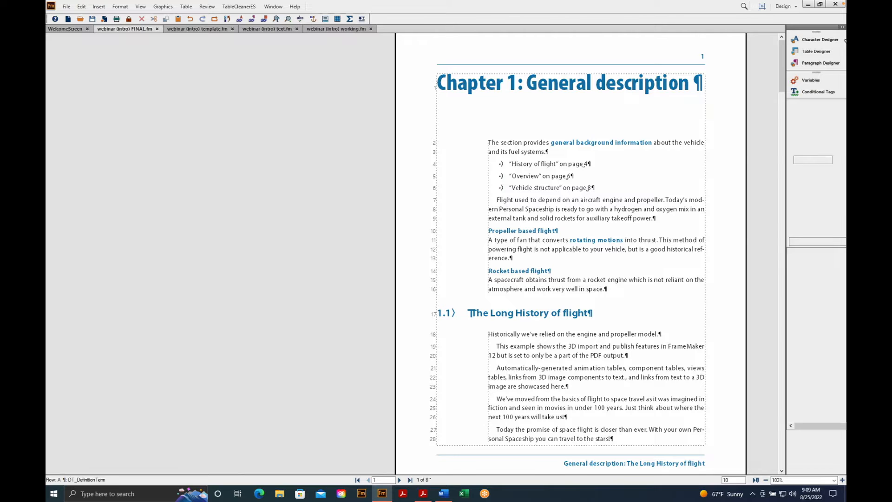
click(841, 27)
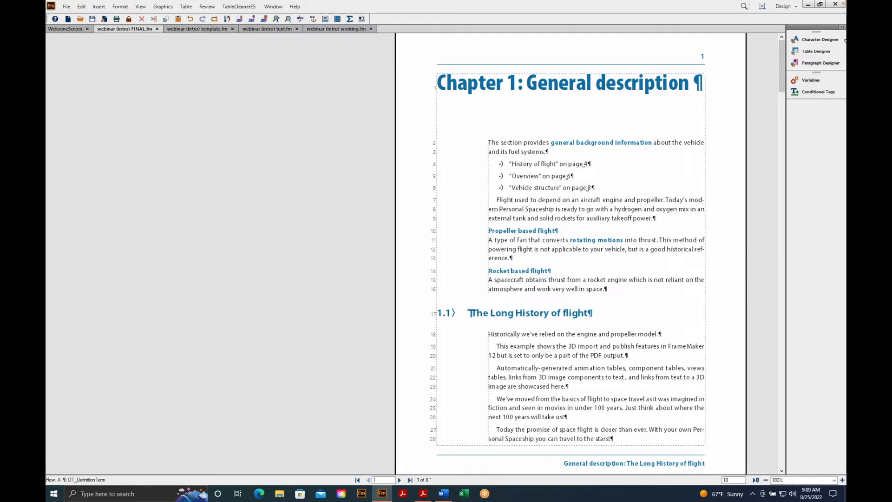
Step: Open the Paragraph Designer from the collapsed dock and close it again
click(821, 67)
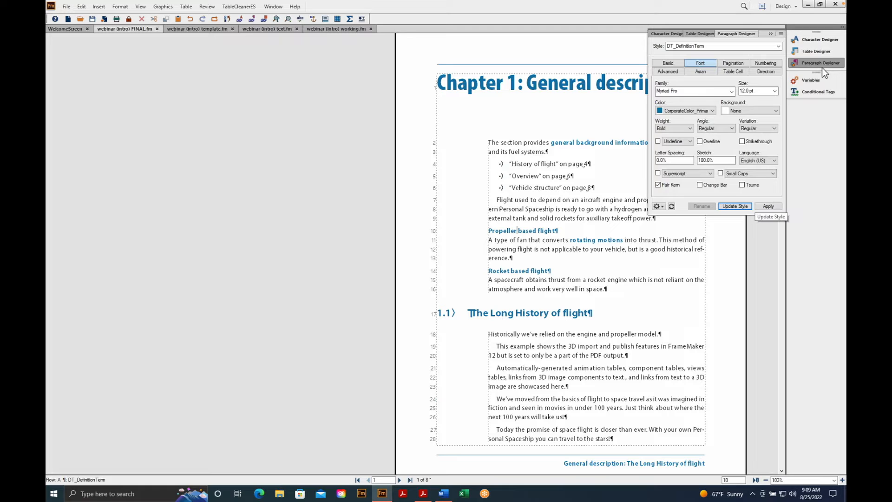
click(821, 67)
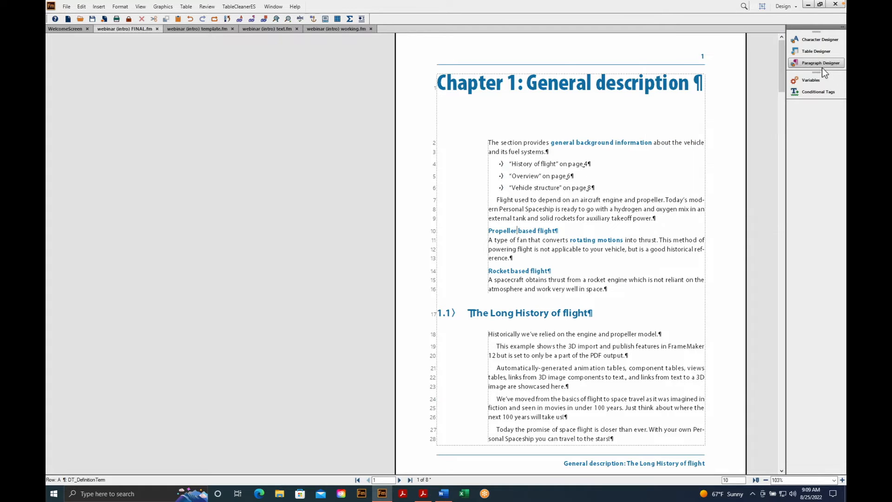
click(821, 68)
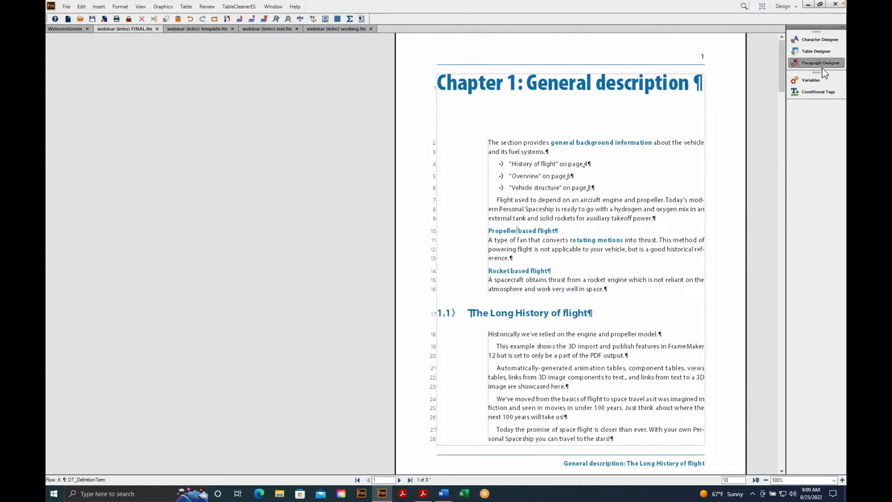
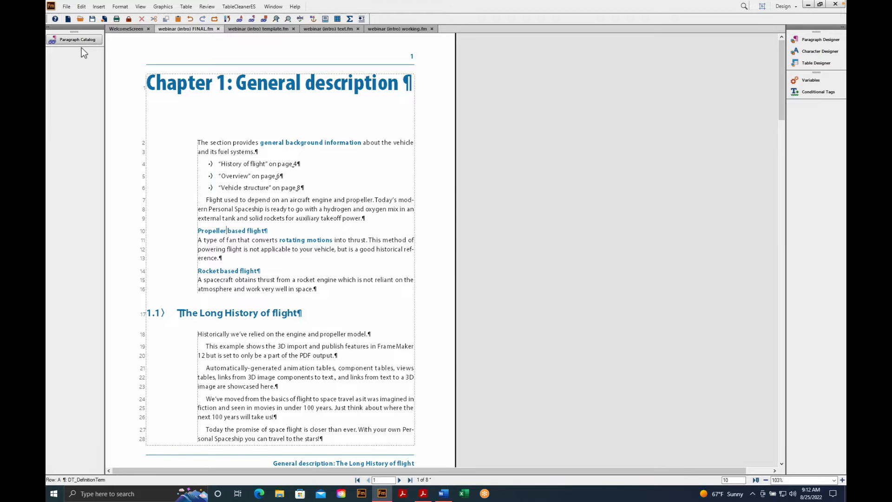
Step: Dock the Paragraph Catalog as its own column beside the collapsed designer panels and narrow it to fit the format names
drag(79, 45, 790, 96)
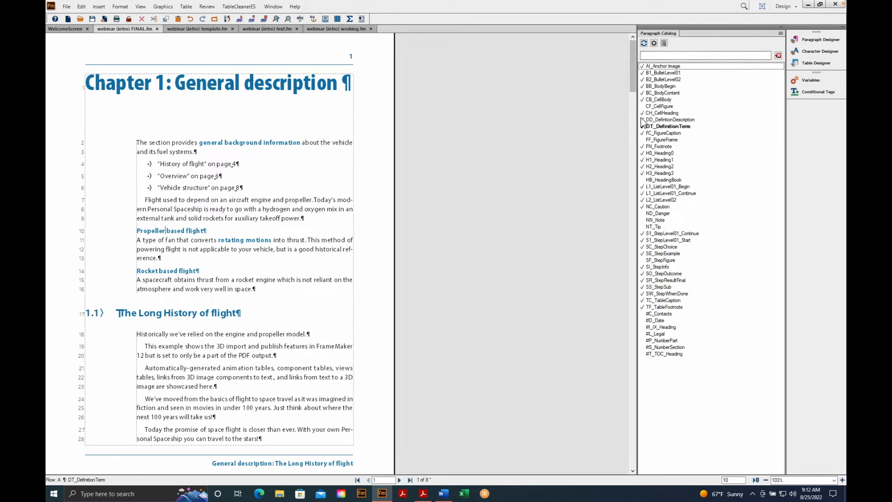
drag(638, 121, 716, 119)
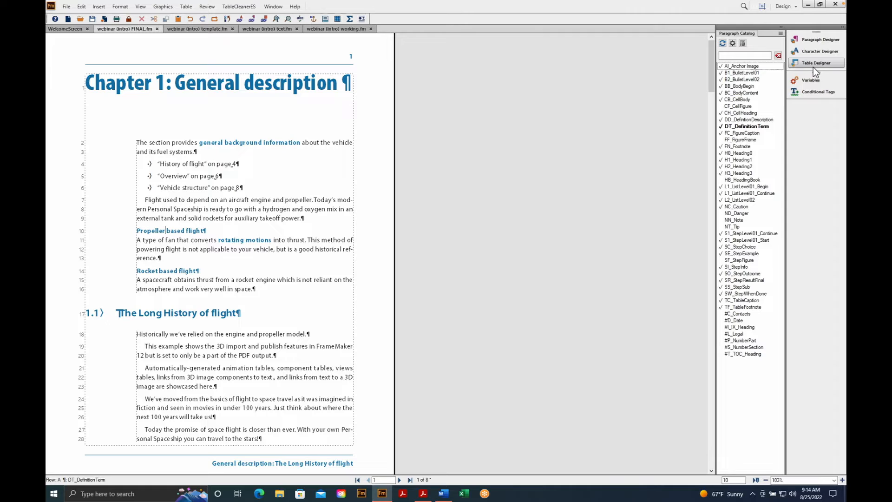
Step: Switch to the Production workspace and close its floating Edit System Variable panel
click(790, 11)
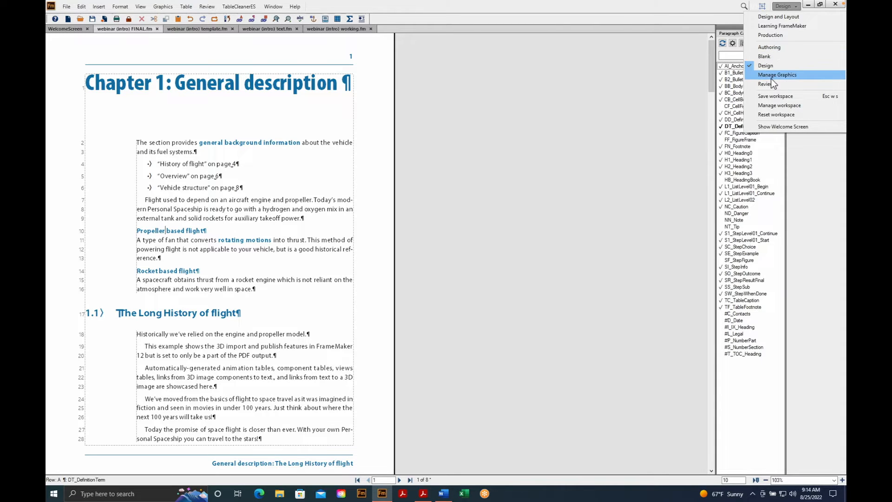
click(776, 47)
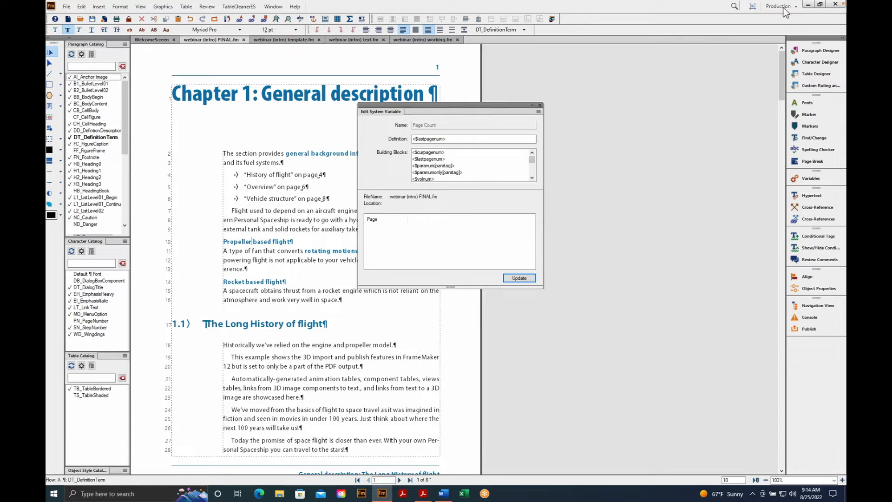
click(540, 105)
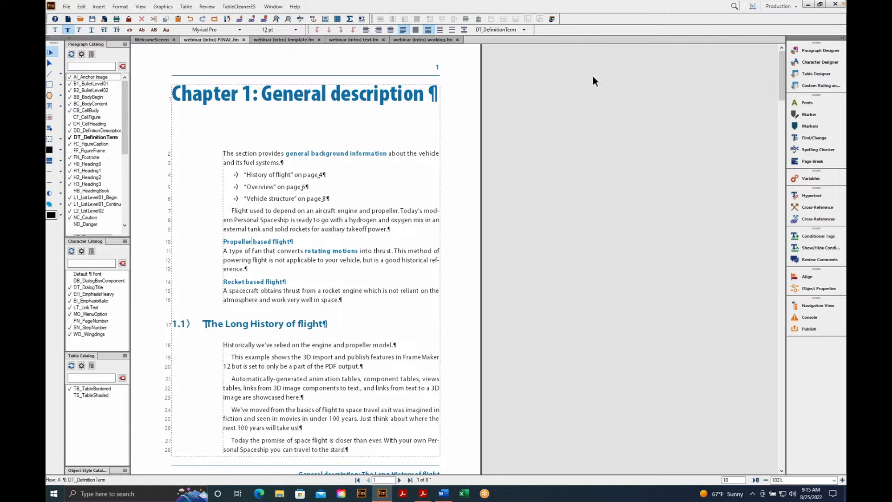
Step: Show the Design and Layout workspace and change to the Learning FrameMaker workspace
click(783, 12)
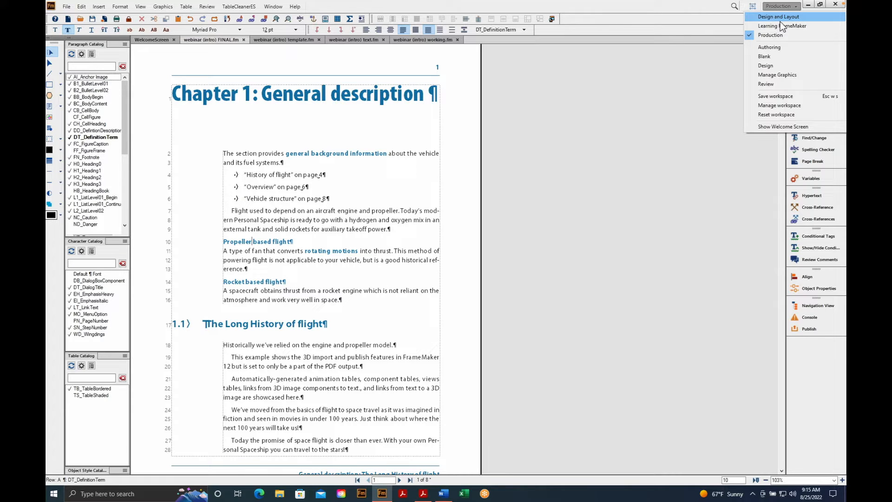
click(779, 21)
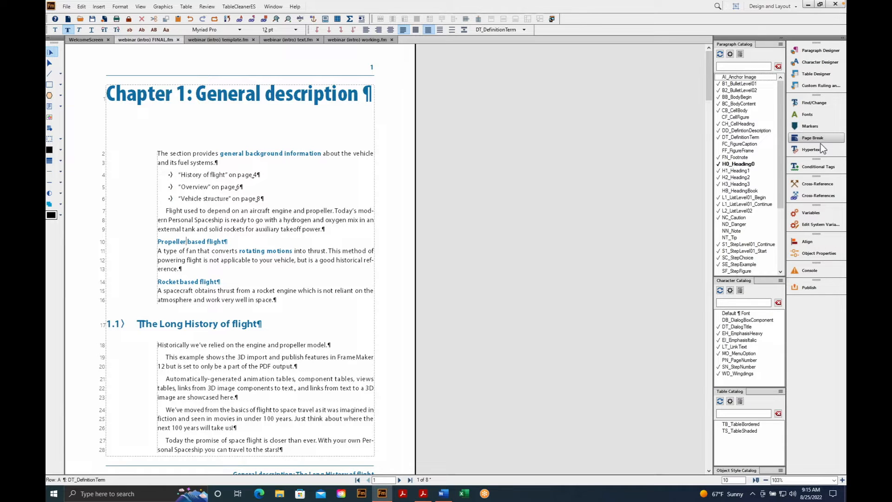
click(777, 13)
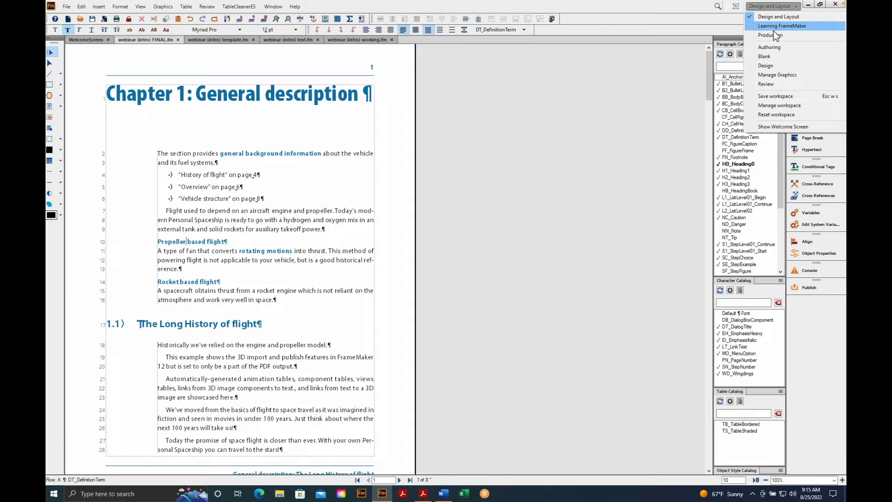
click(774, 32)
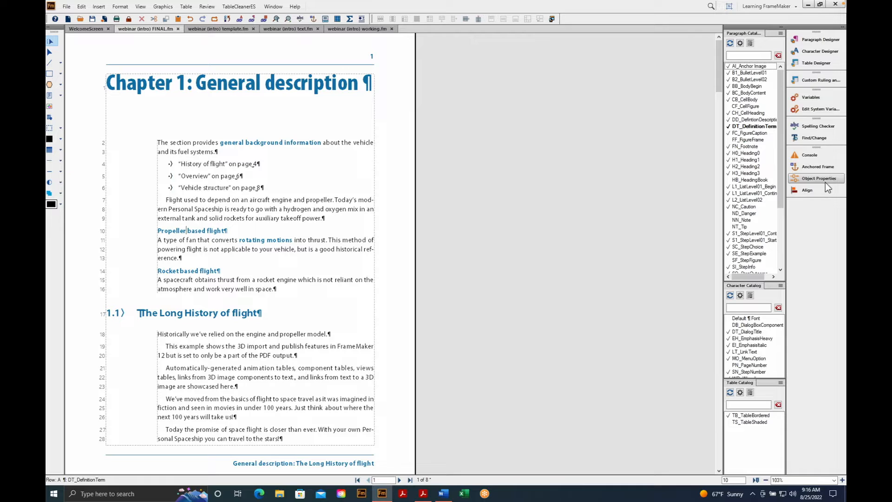
Step: Detach the Object Properties panel from the collapsed dock and close it
drag(825, 182, 575, 182)
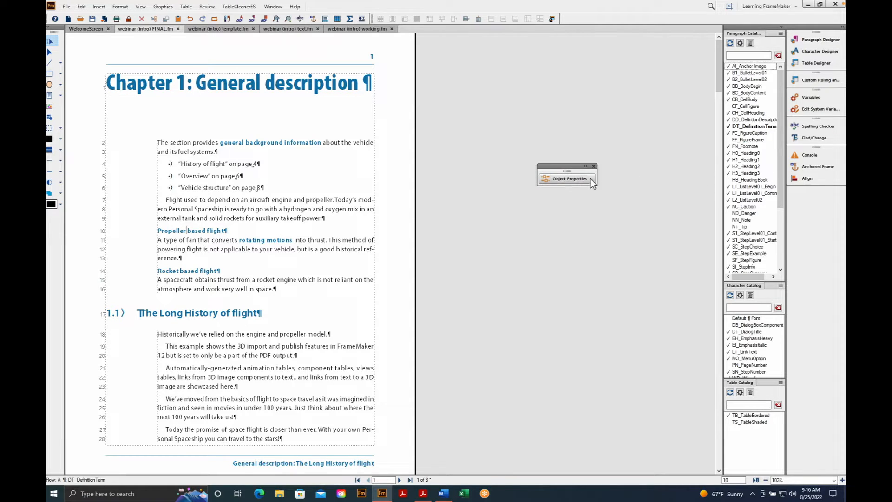
click(594, 166)
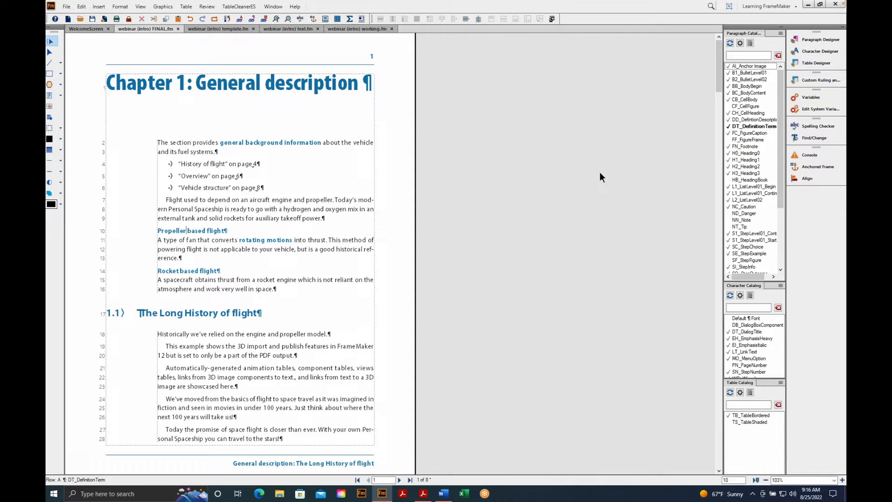
Step: Reset the Learning FrameMaker workspace to its original layout
click(767, 6)
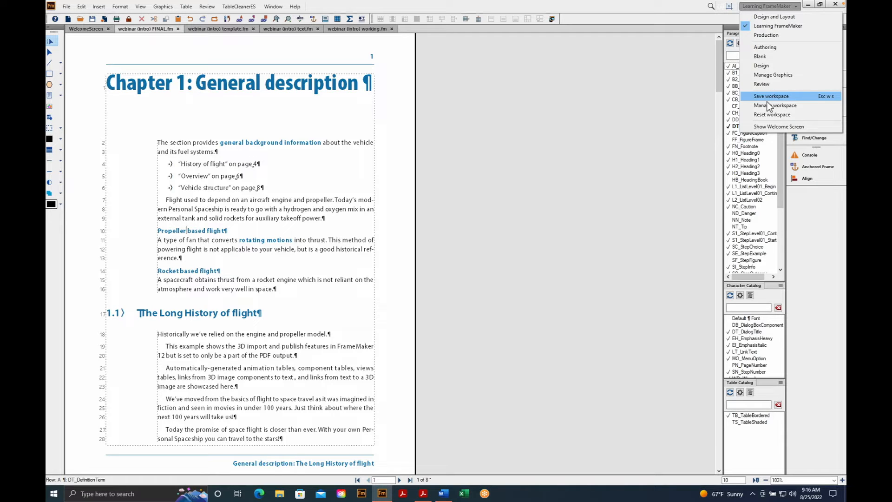
click(768, 118)
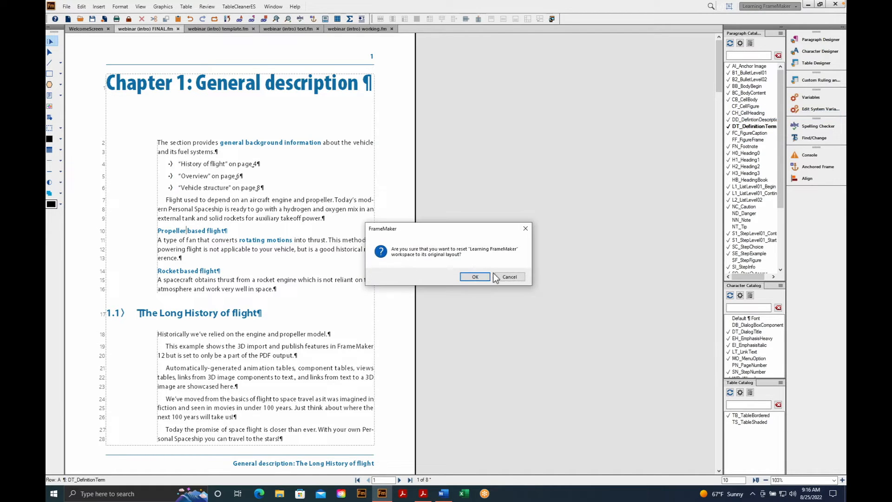
key(Return)
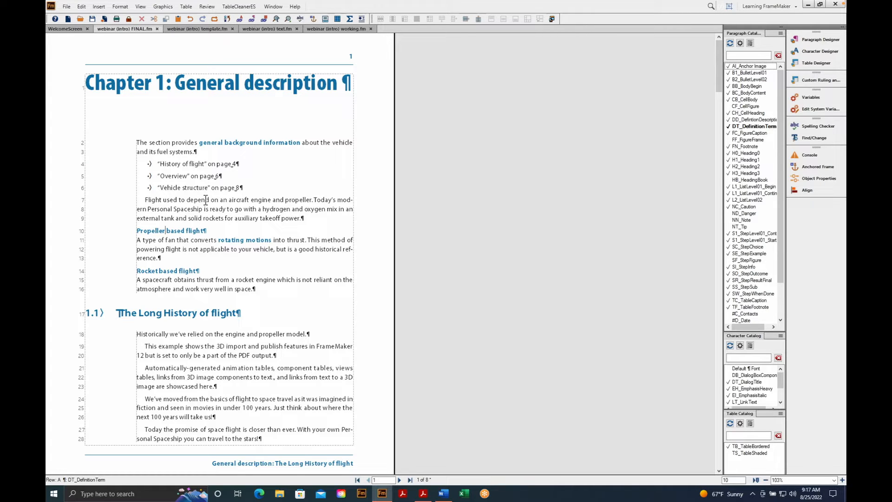
Step: Switch the chapter title to the H1_Heading1 style and back to H0_Heading0, and view its font settings in the Paragraph Designer
click(219, 85)
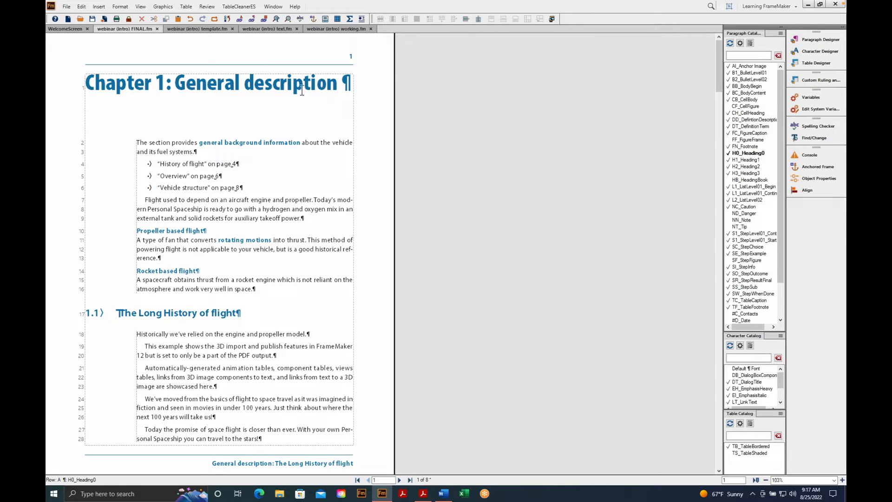
click(753, 162)
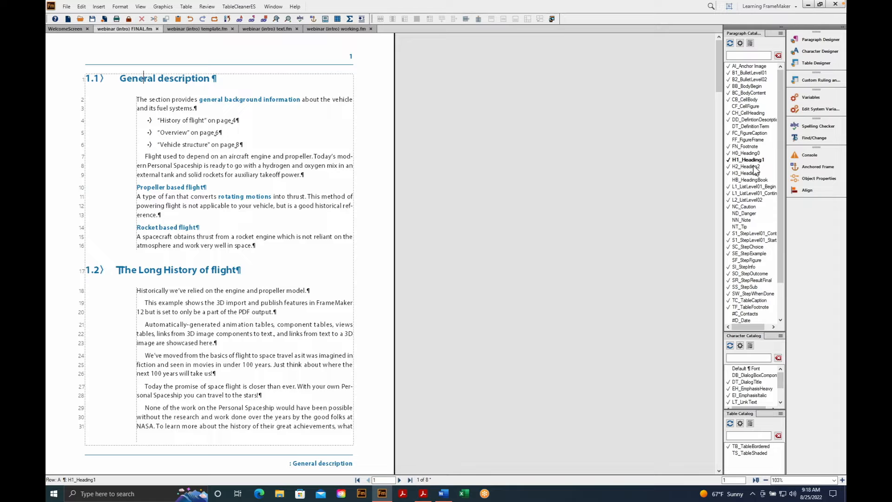
click(754, 156)
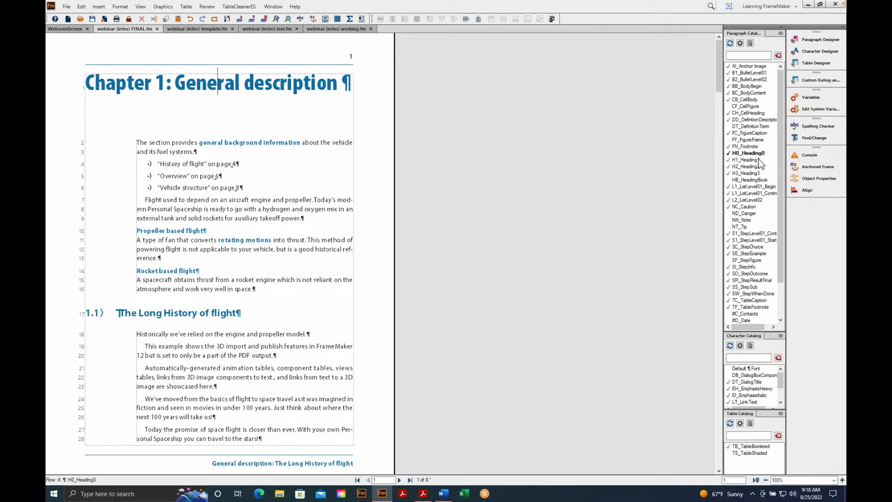
click(835, 45)
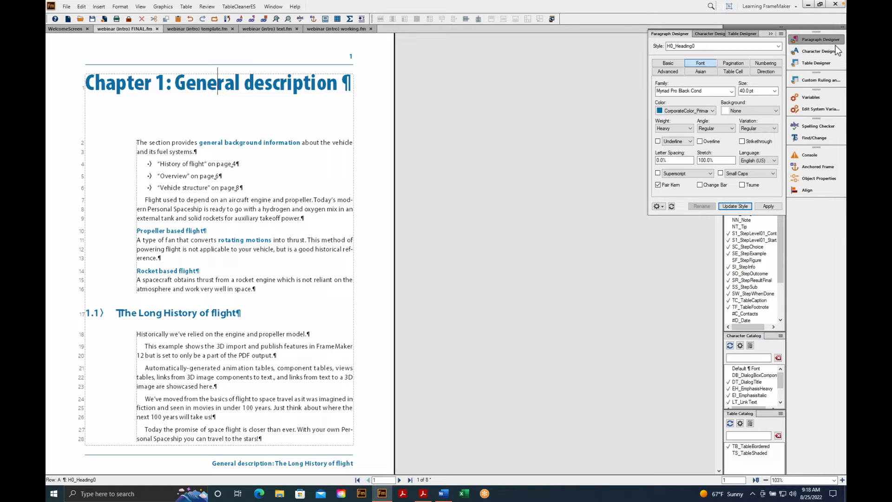
click(835, 44)
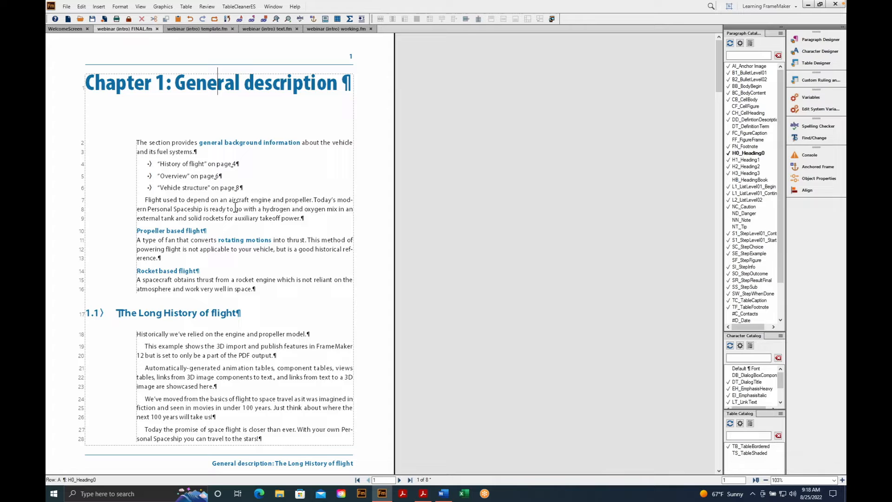
Step: Try H1_Heading1 on the paragraph containing "aircraft engine", undo it, and apply the EH_EmphasisHeavy character style to just those words
drag(230, 207, 278, 209)
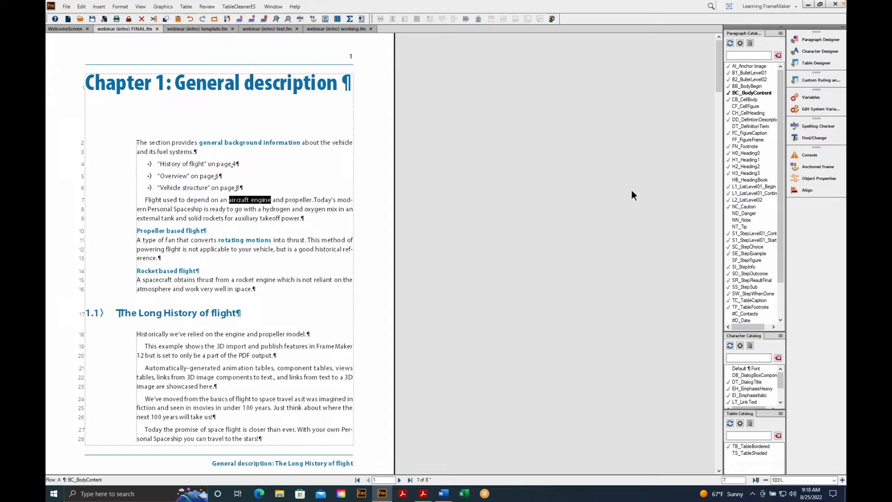
click(748, 160)
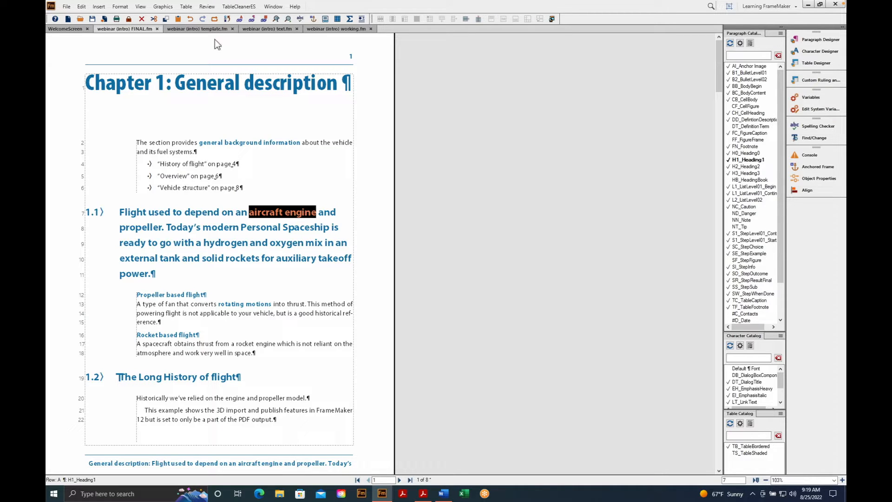
click(193, 22)
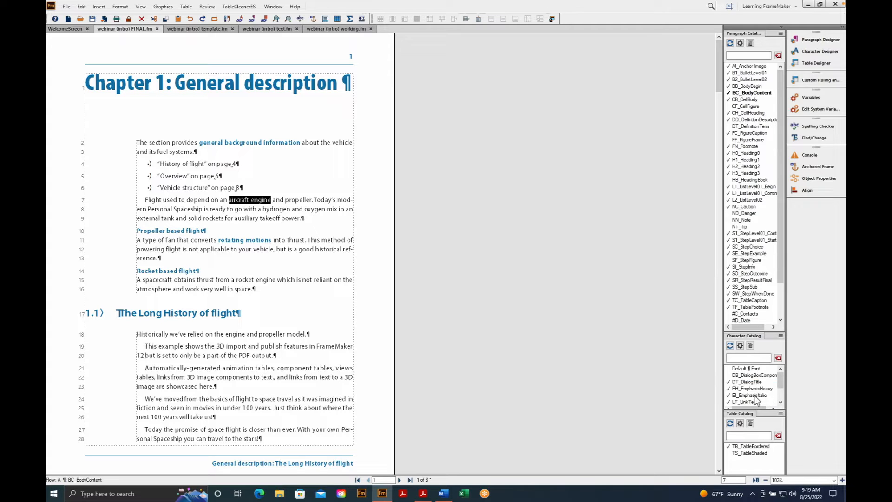
click(752, 388)
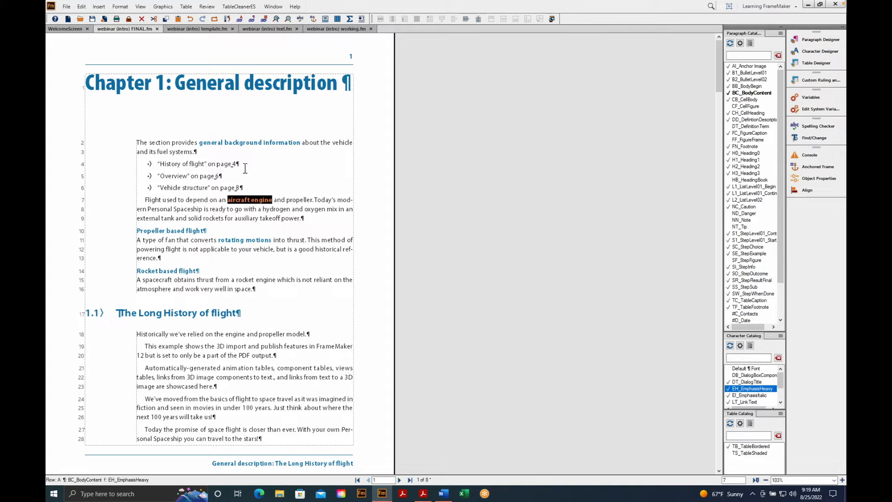
click(264, 210)
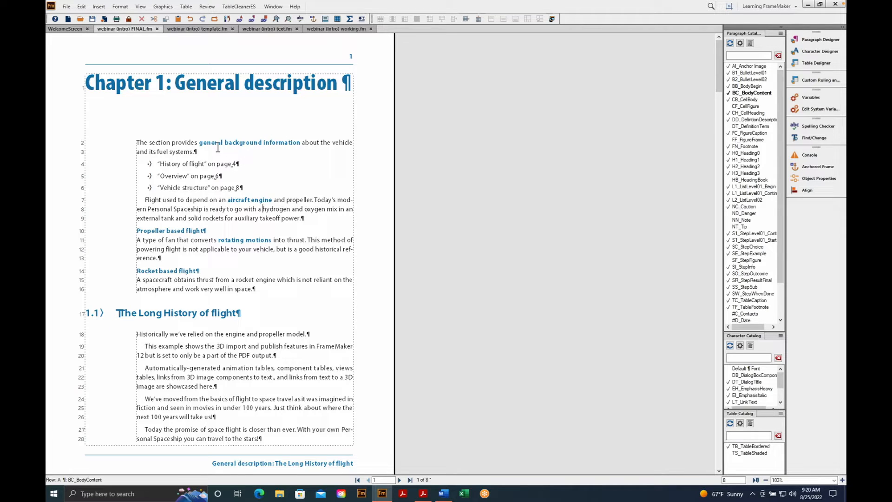
Step: Set the EH_EmphasisHeavy character style's color to Orange and update the style throughout the document
click(257, 242)
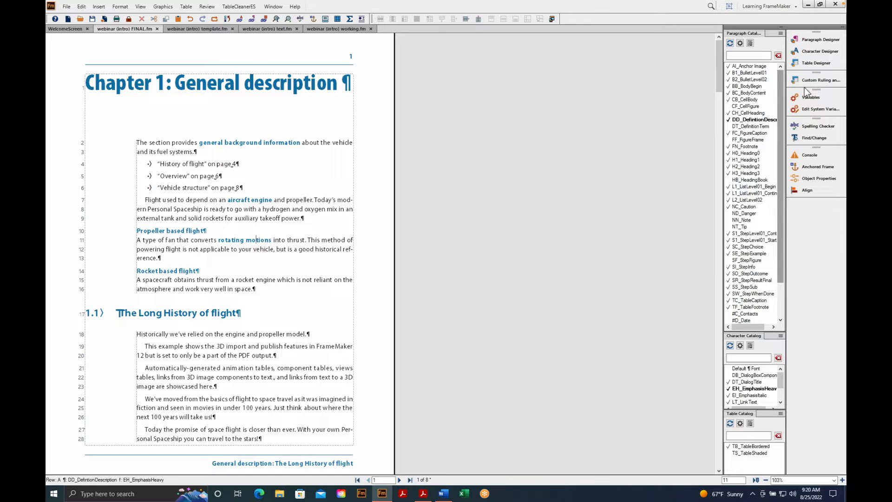
click(819, 57)
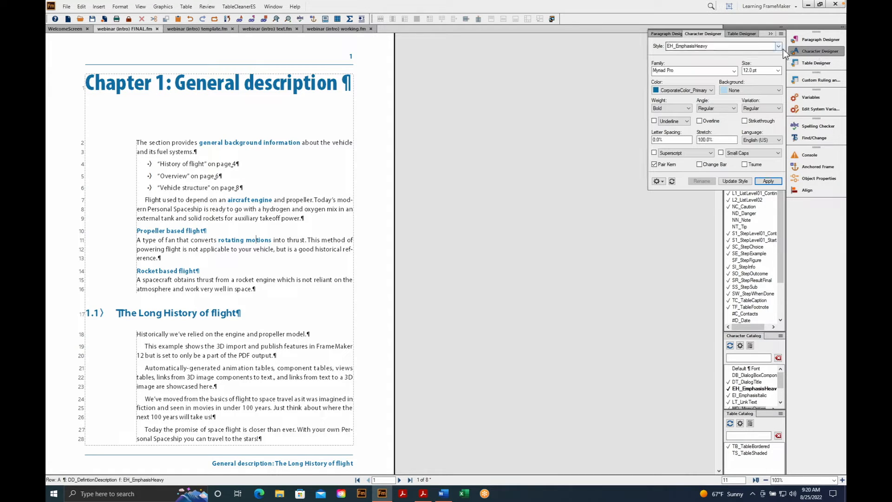
click(778, 46)
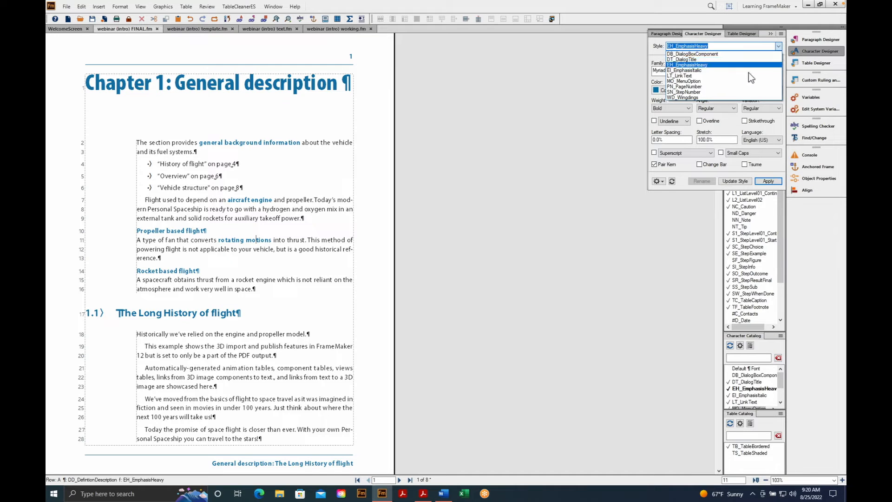
key(Return)
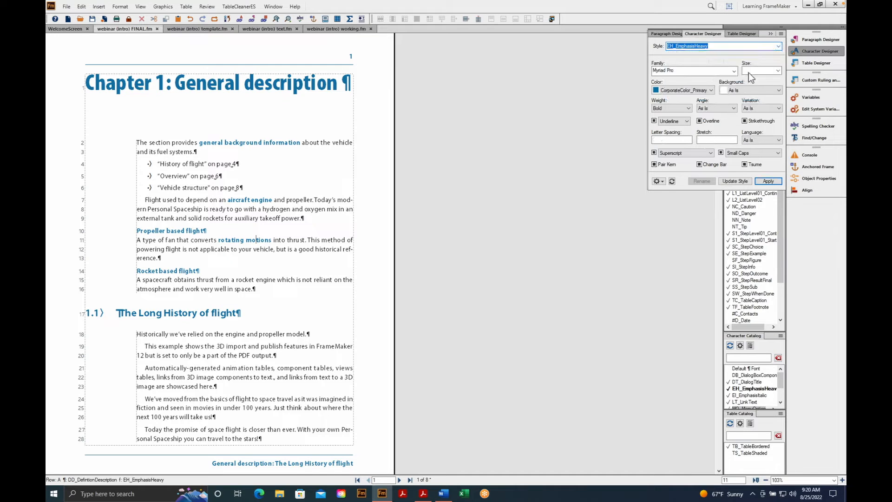
click(711, 90)
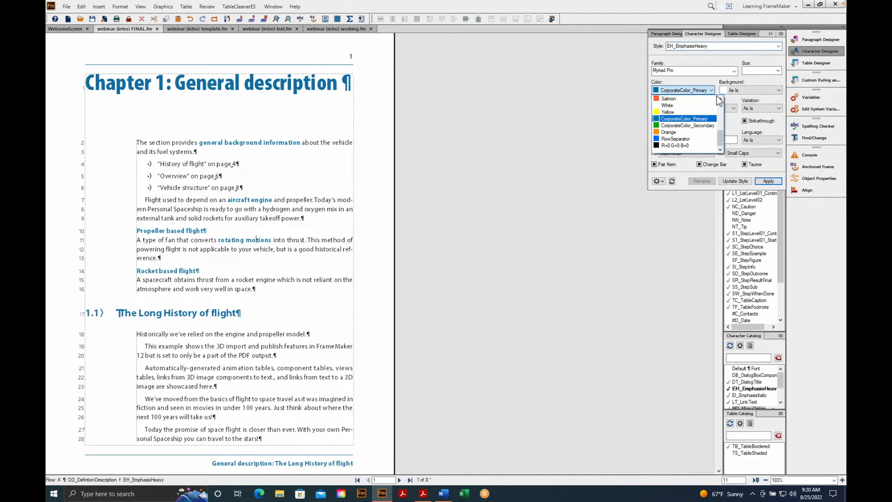
click(677, 134)
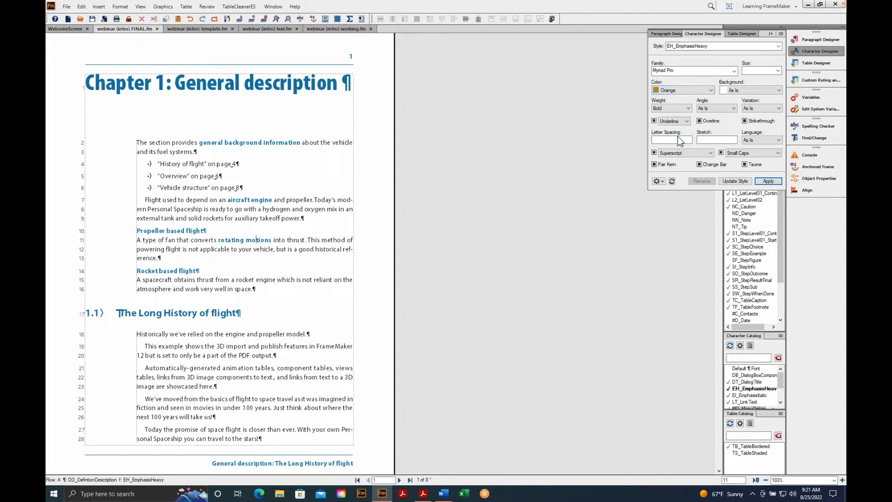
click(740, 184)
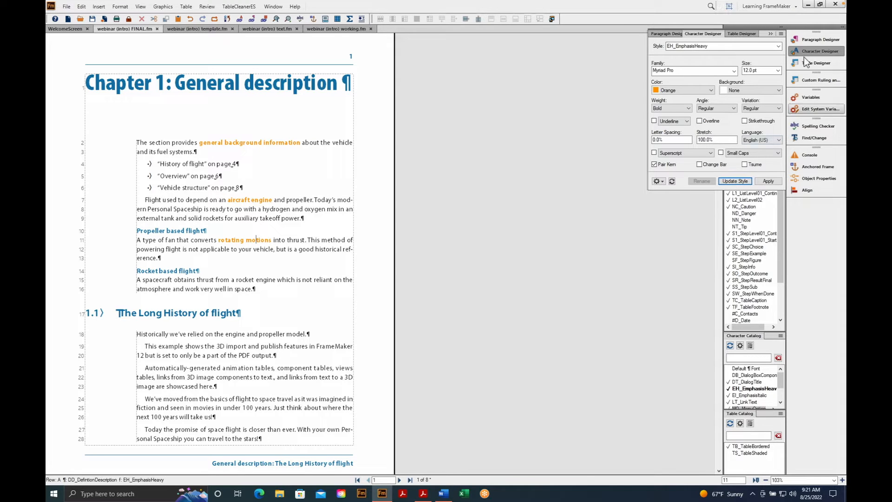
click(780, 48)
click(778, 46)
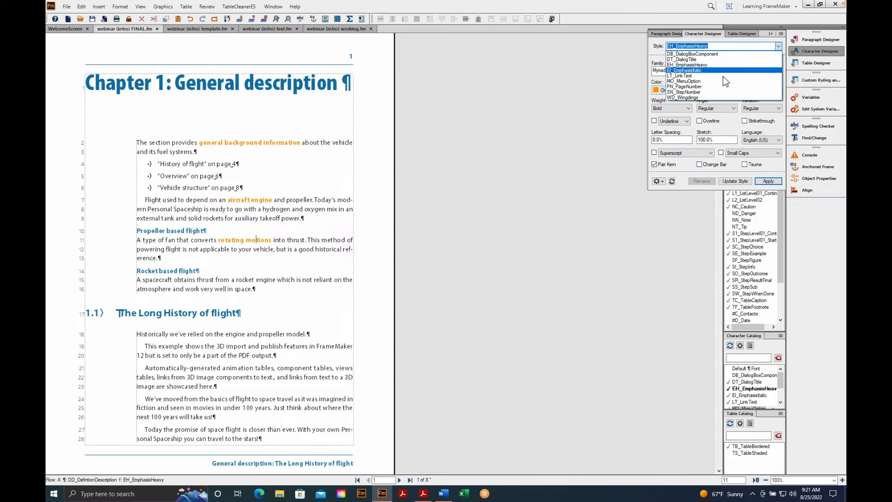
click(723, 70)
click(693, 91)
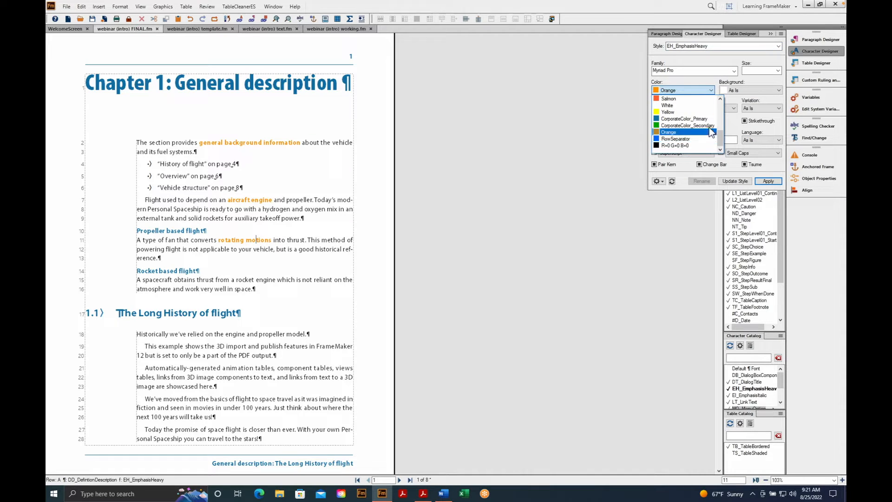
click(683, 119)
click(735, 181)
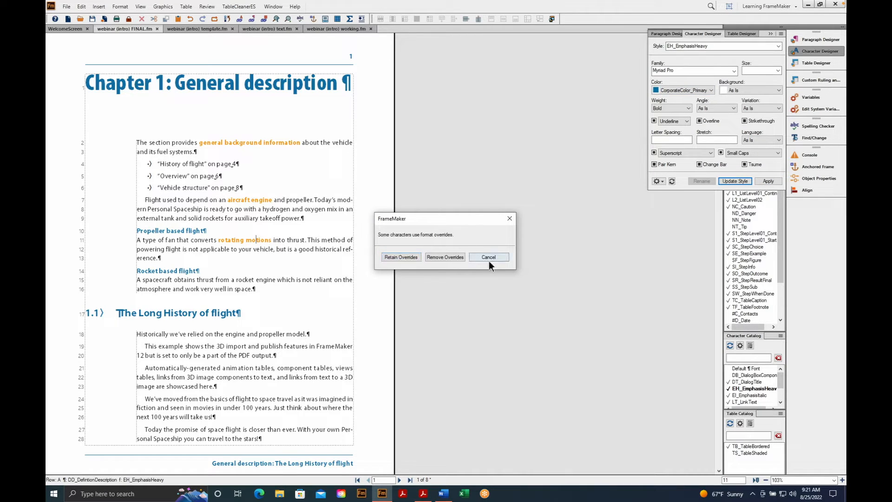
click(488, 259)
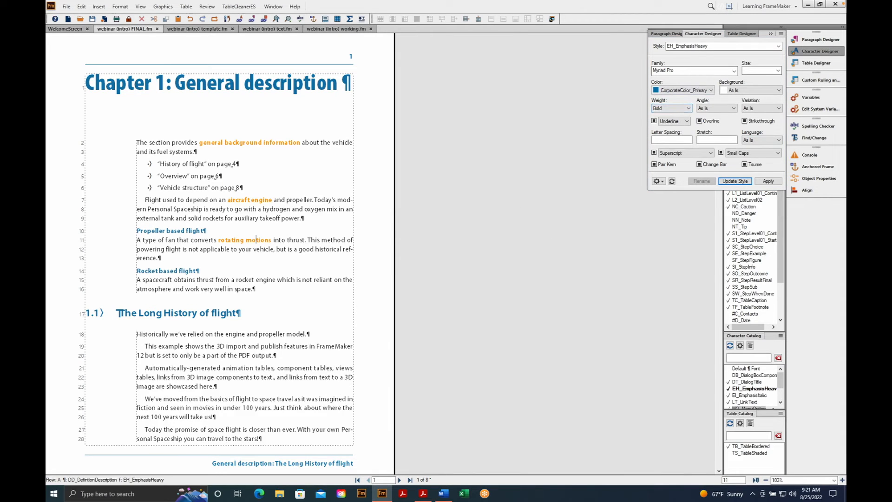
Step: Set the EH_EmphasisHeavy color to CorporateColor_Primary, update the style with overrides removed, and collapse the Character Designer
click(778, 47)
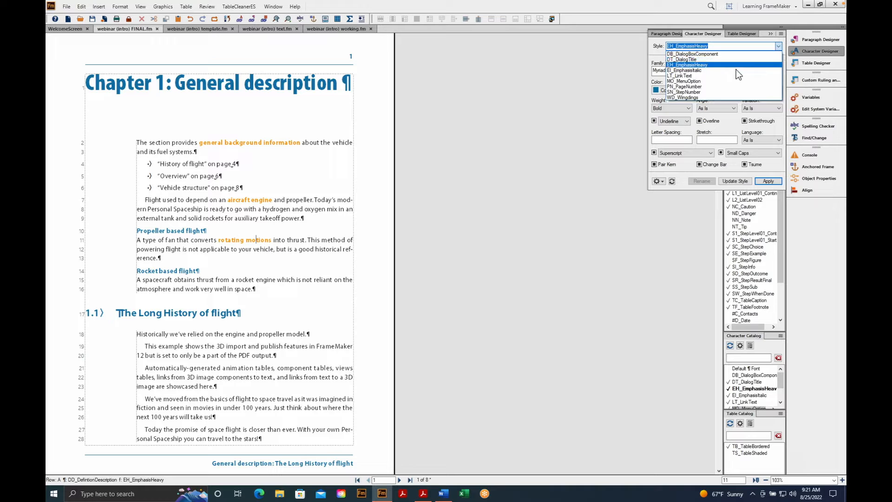
click(736, 69)
click(714, 94)
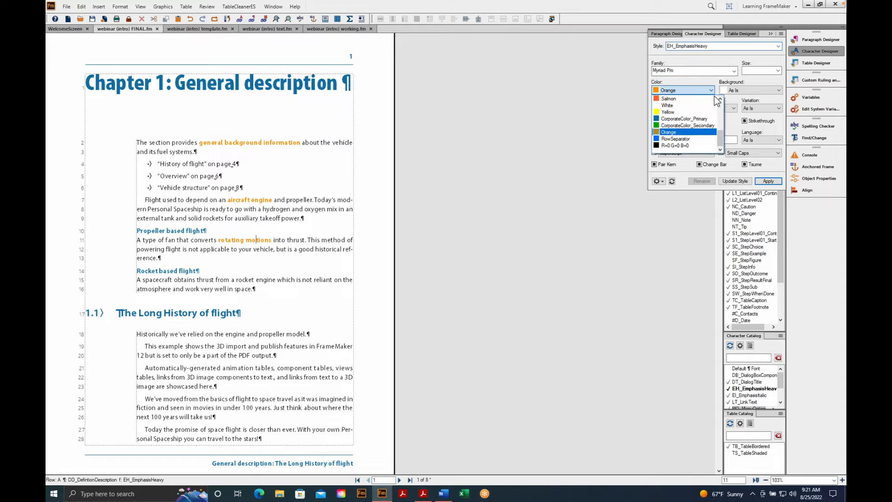
click(687, 119)
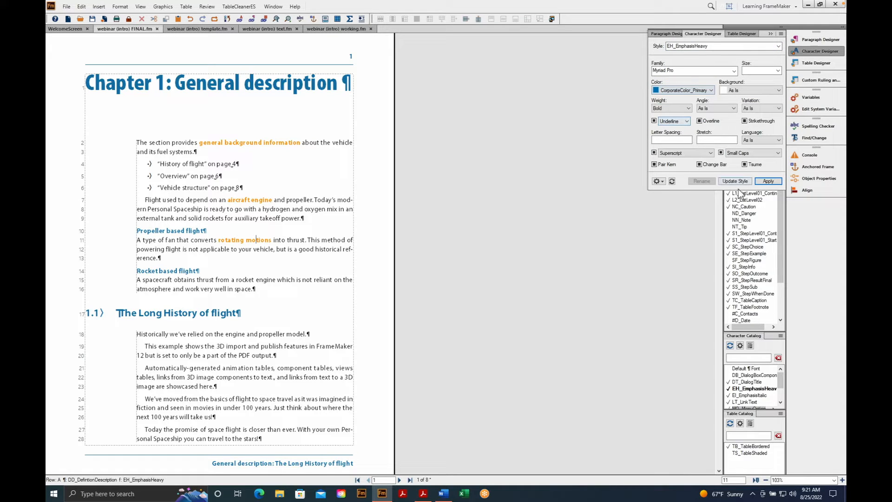
click(734, 181)
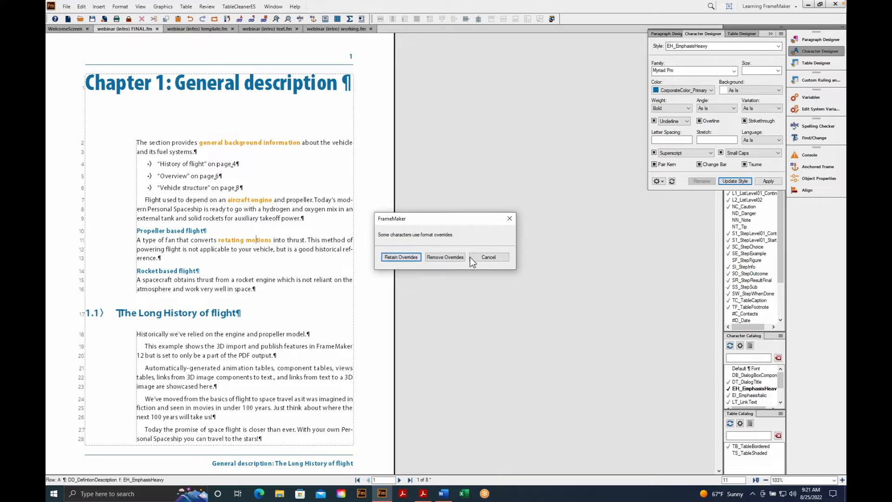
click(447, 262)
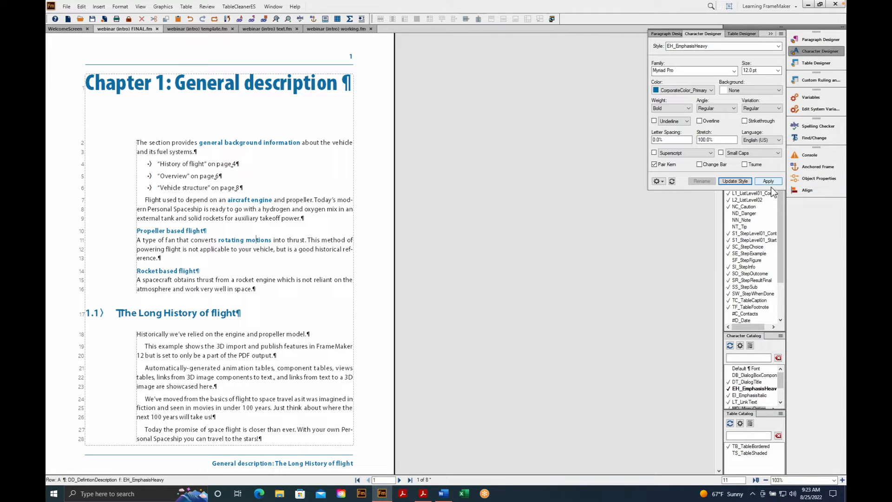
click(818, 58)
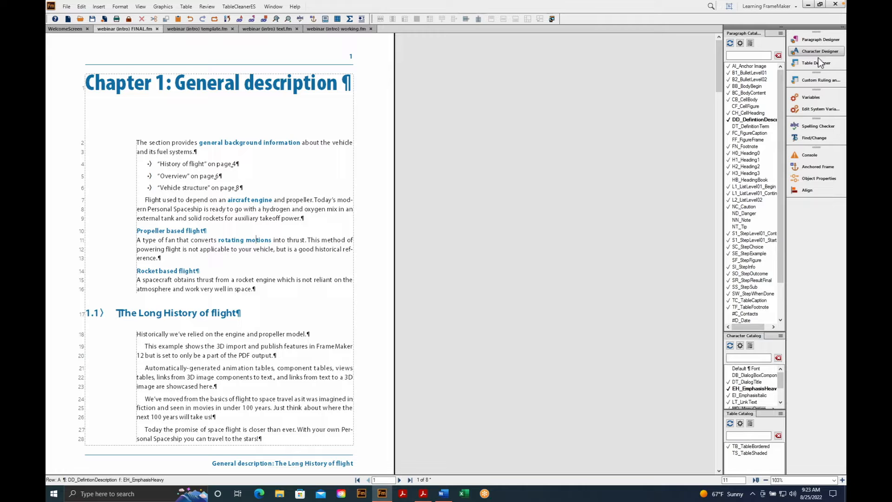
Step: Apply the TS_TableShaded table style to the NASA Software of the Year Awards table on the last page
click(411, 480)
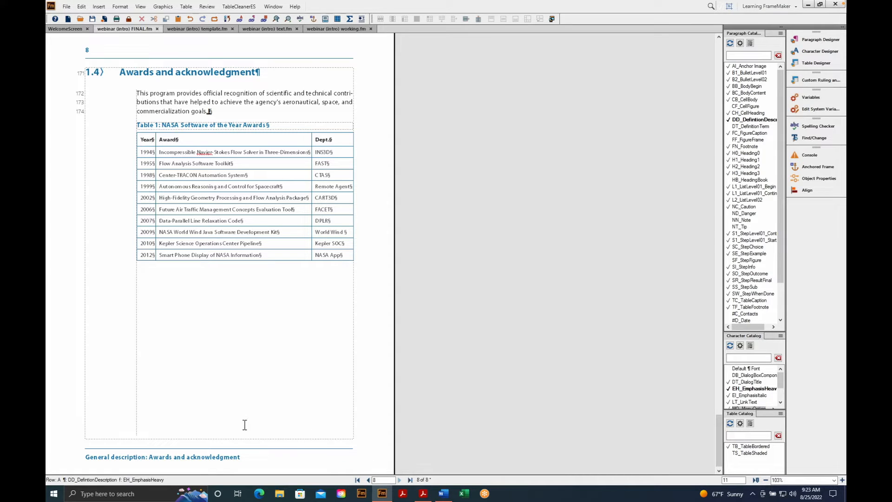
click(217, 209)
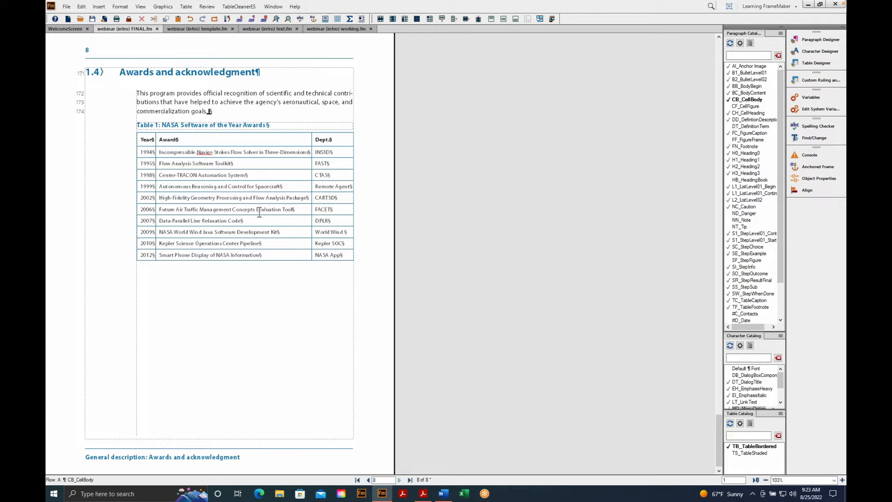
click(752, 453)
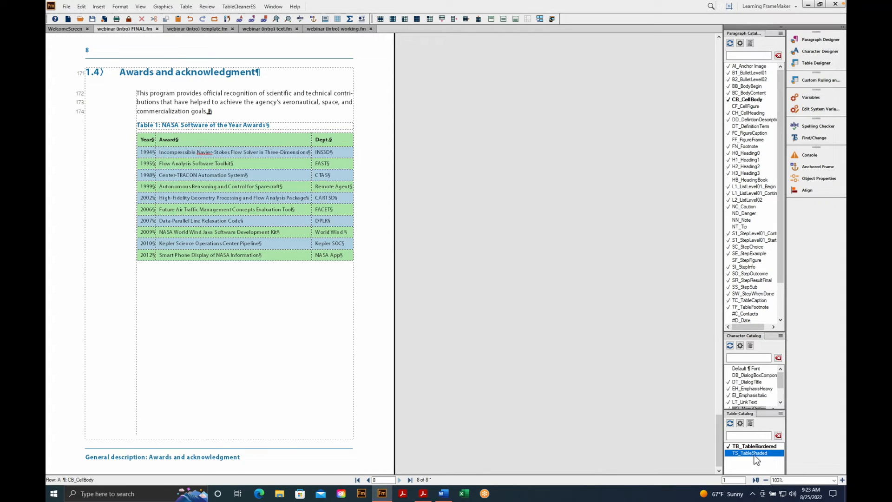
key(ctrl+z)
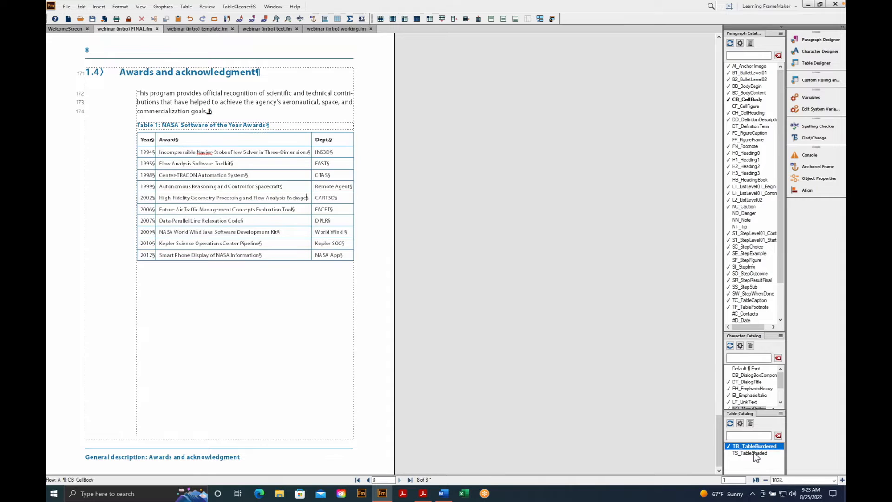
click(757, 454)
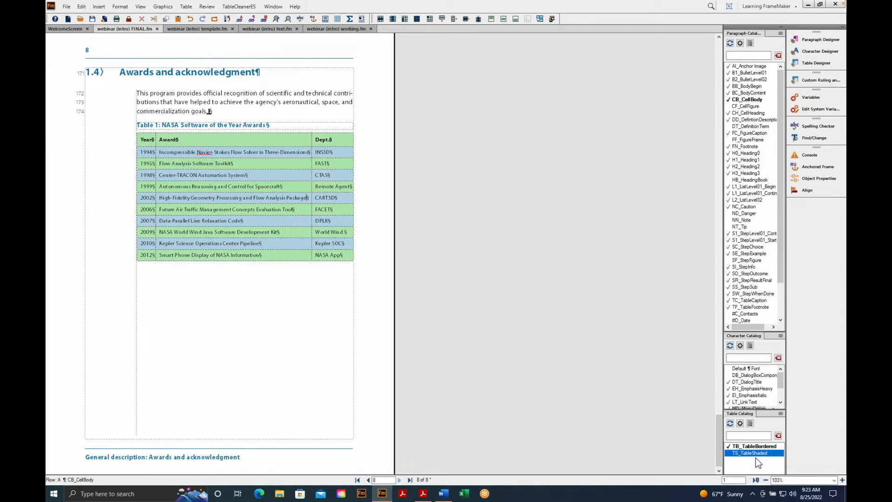
Step: Undo the shaded table style and review the TB_TableBordered style's basic and ruling properties in the Table Designer
key(ctrl+z)
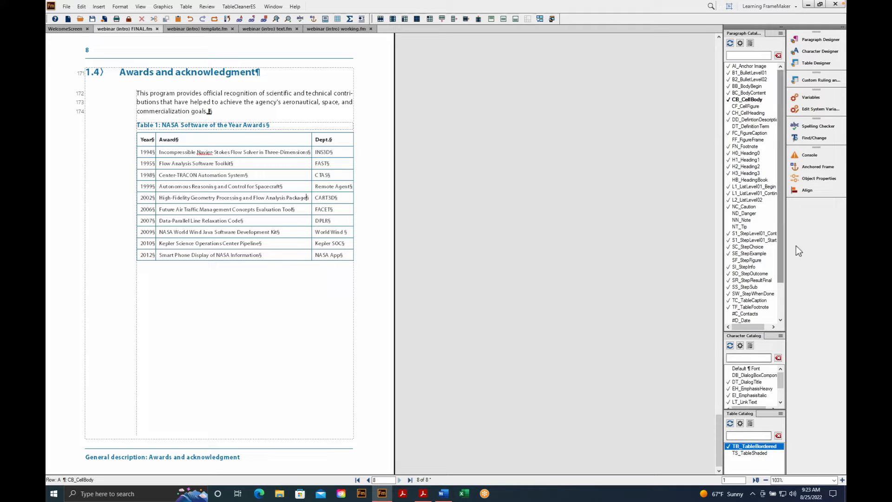
click(833, 70)
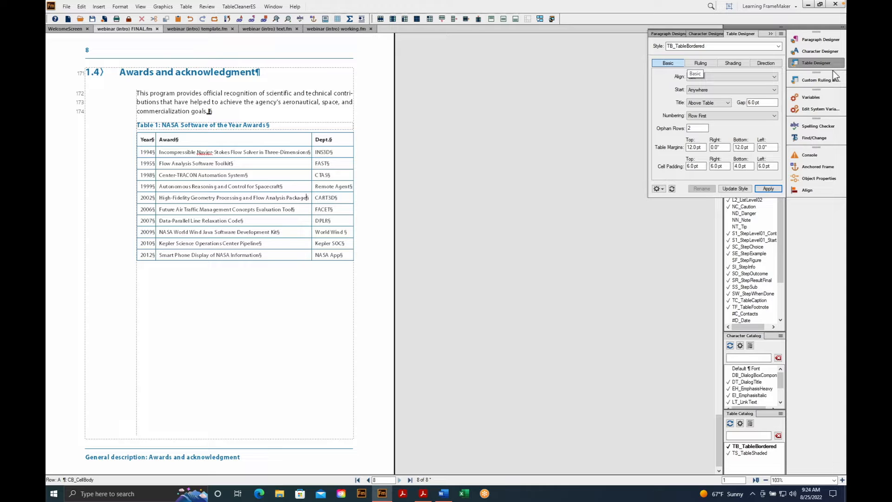
click(710, 68)
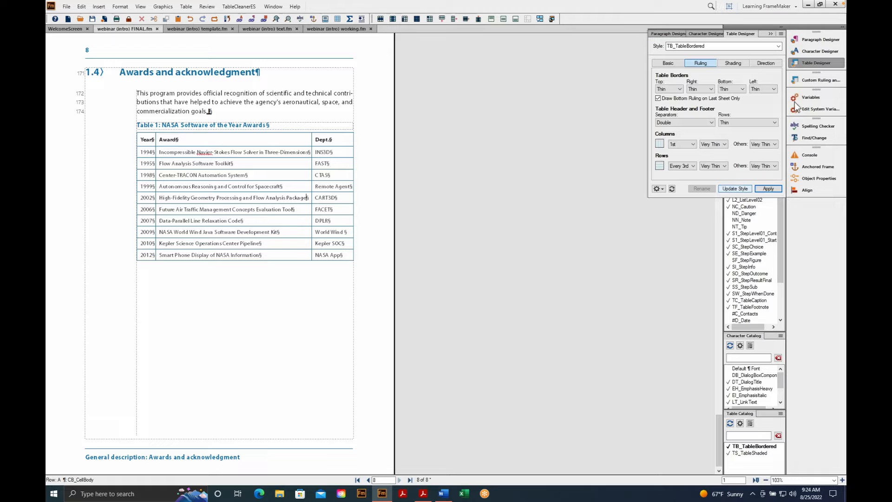
click(771, 34)
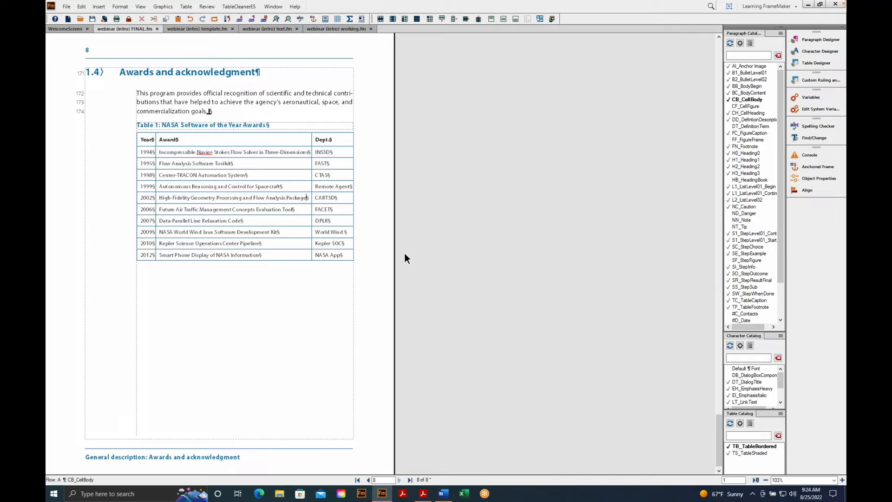
Step: Go to page 2 and try adding five empty paragraphs after the body paragraph ending in "visit these sites!"
double_click(383, 479)
text(2)
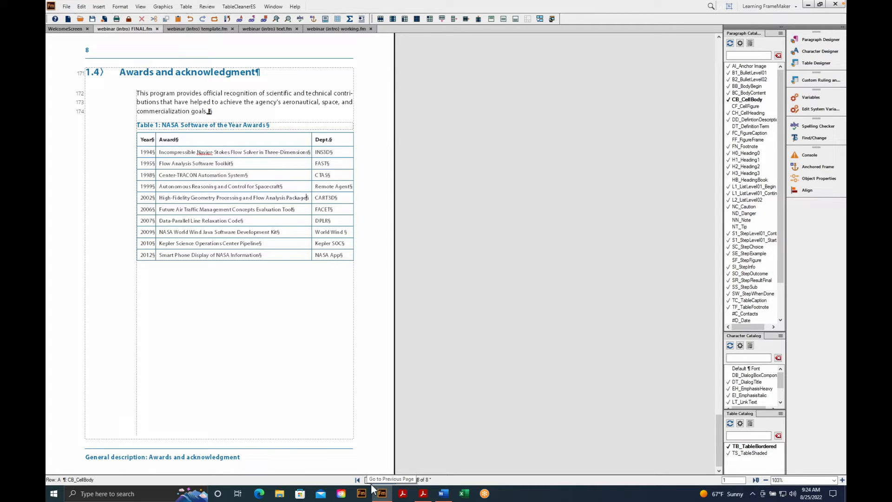
key(Return)
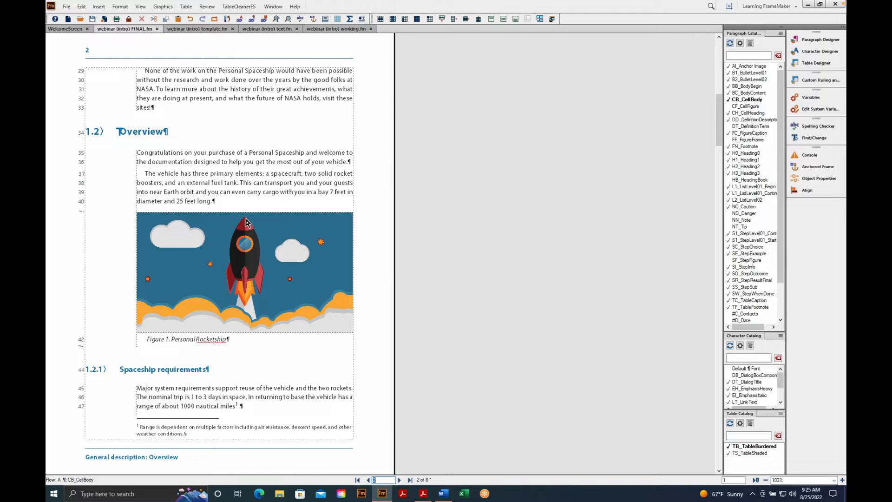
click(184, 116)
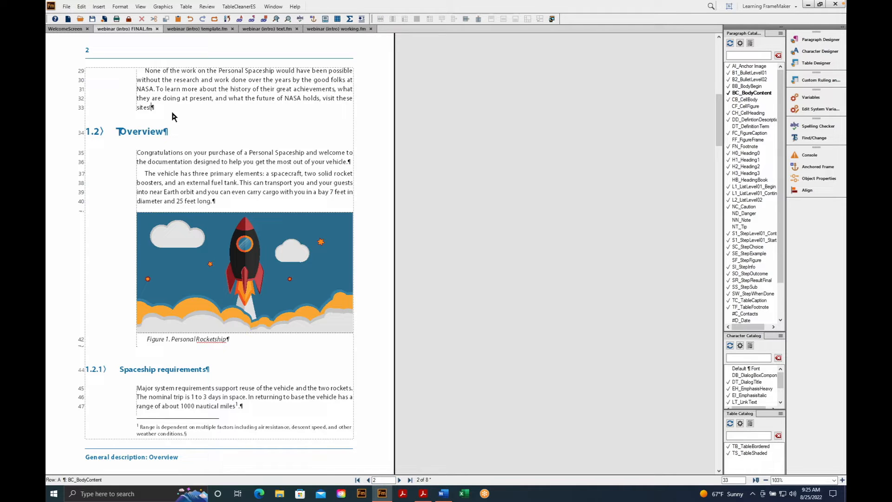
key(Return)
key(Return)
key(Return)
key(Return)
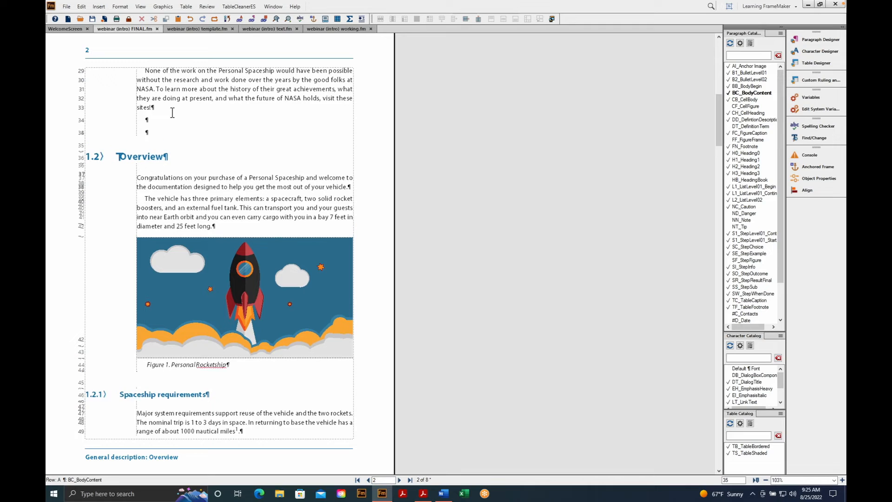
key(Return)
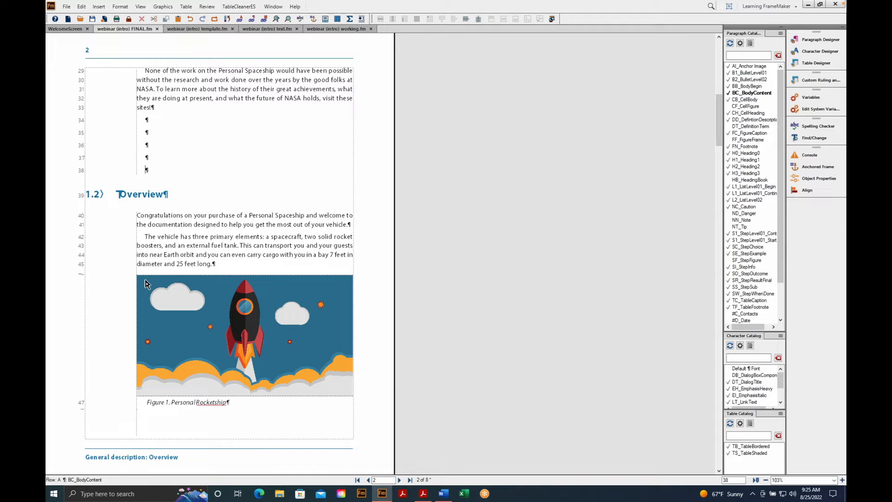
Step: Try adding several empty paragraphs before the Awards and acknowledgment text on the last page, and undo all the added empty paragraphs
click(417, 485)
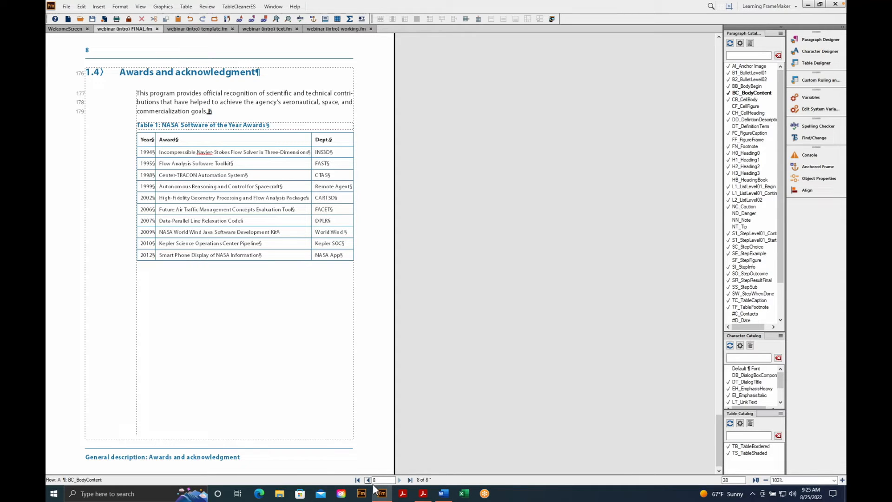
click(279, 79)
key(Return)
key(Return)
key(Return)
key(Return)
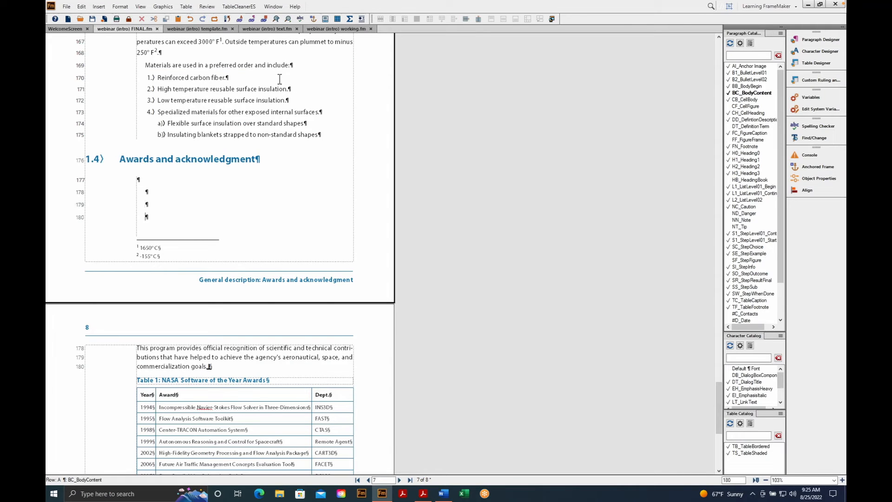
key(Return)
key(Return)
key(Return)
key(Return)
key(Return)
key(Return)
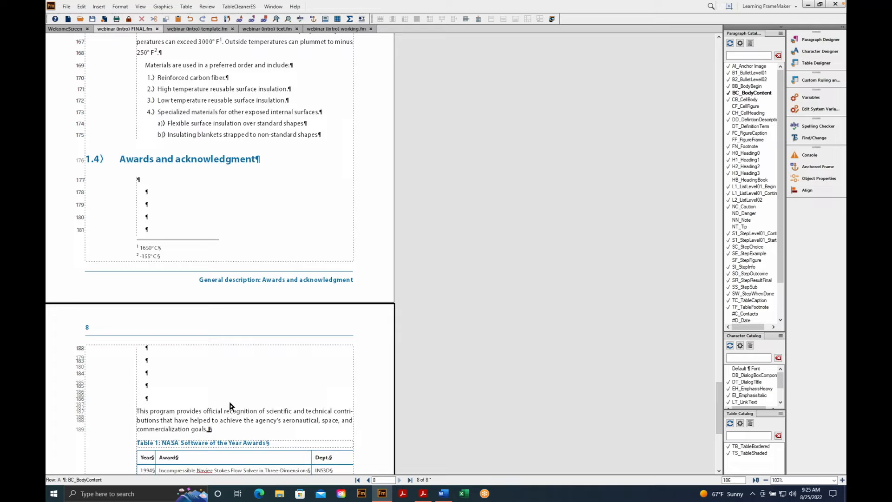
key(ctrl+z)
key(ctrl+z)
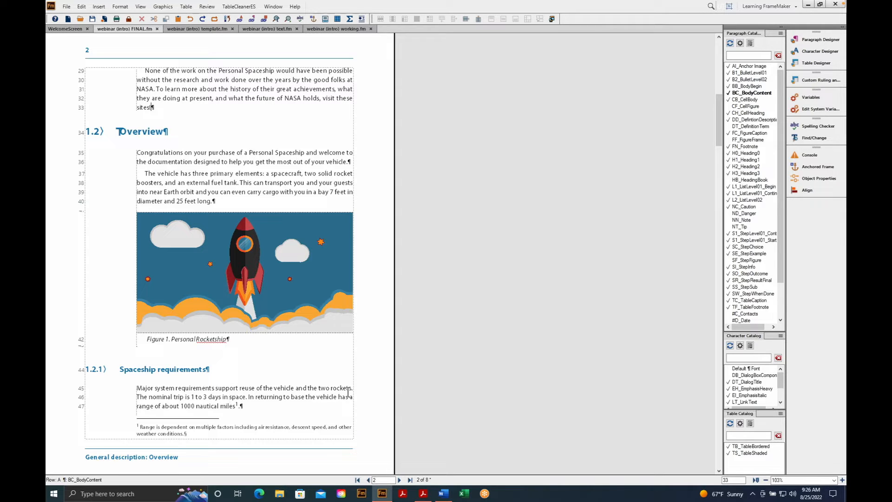
Step: Zoom out to 80% and examine the paragraph styles of the Overview heading, its first body paragraph and the Spaceship requirements heading
click(771, 483)
click(771, 484)
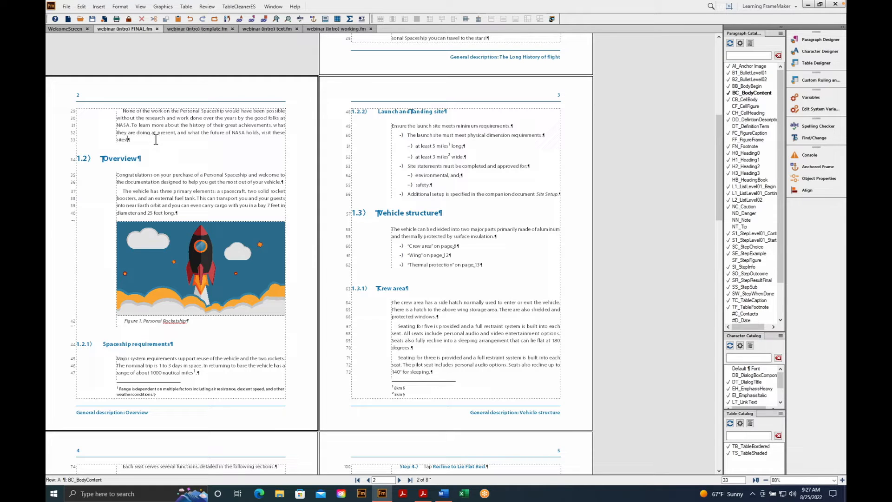
triple_click(144, 185)
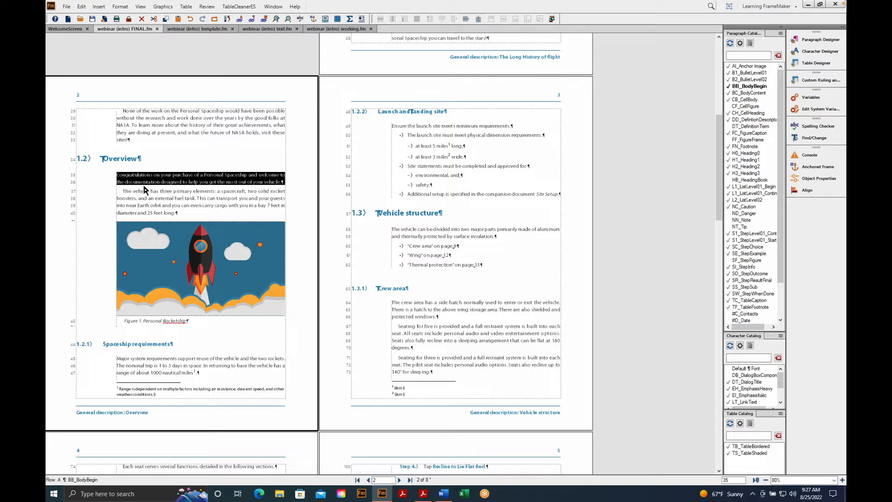
click(114, 160)
triple_click(120, 164)
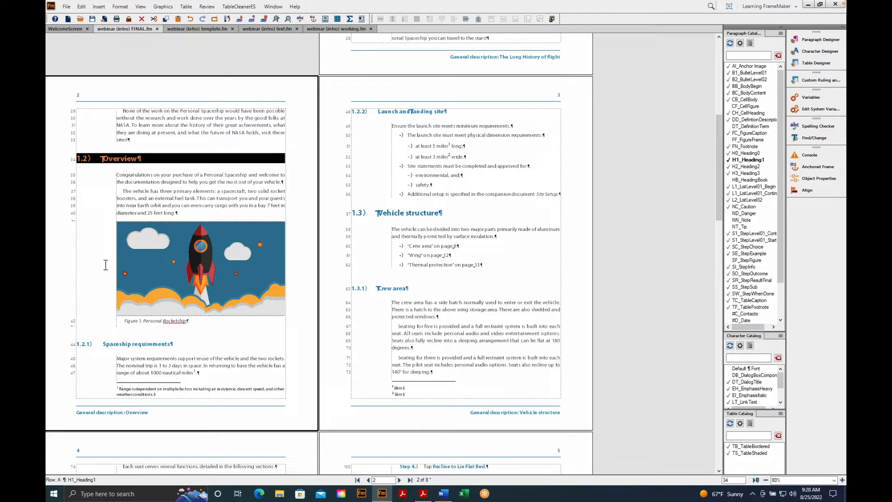
triple_click(90, 346)
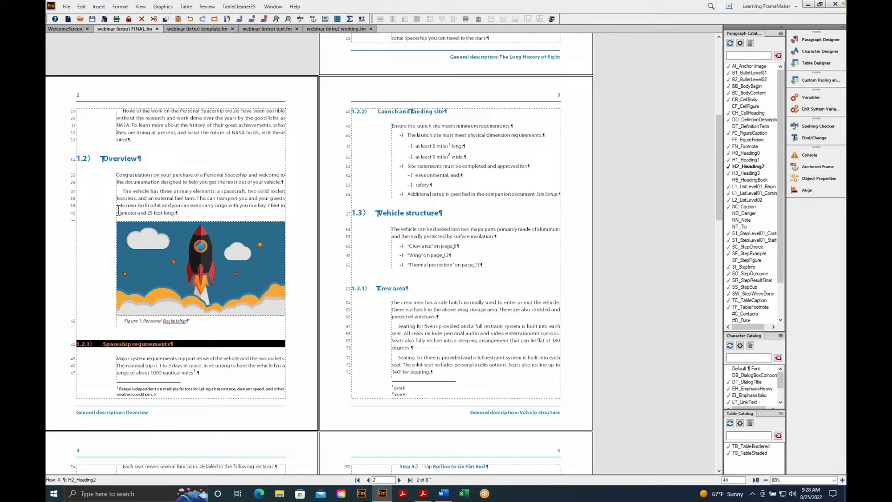
Step: Try the NN_Note and NT_Tip paragraph styles on the first paragraph under Overview, returning it to BB_BodyBegin
click(137, 182)
triple_click(146, 186)
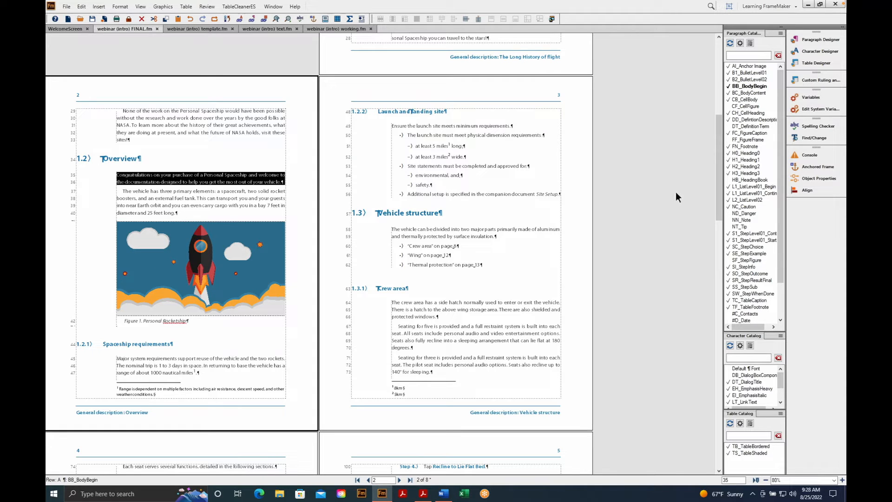
click(749, 221)
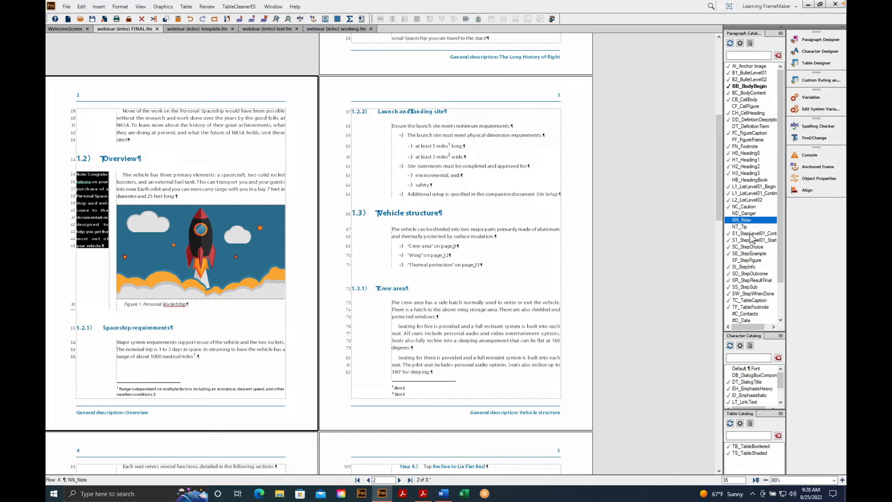
key(Down)
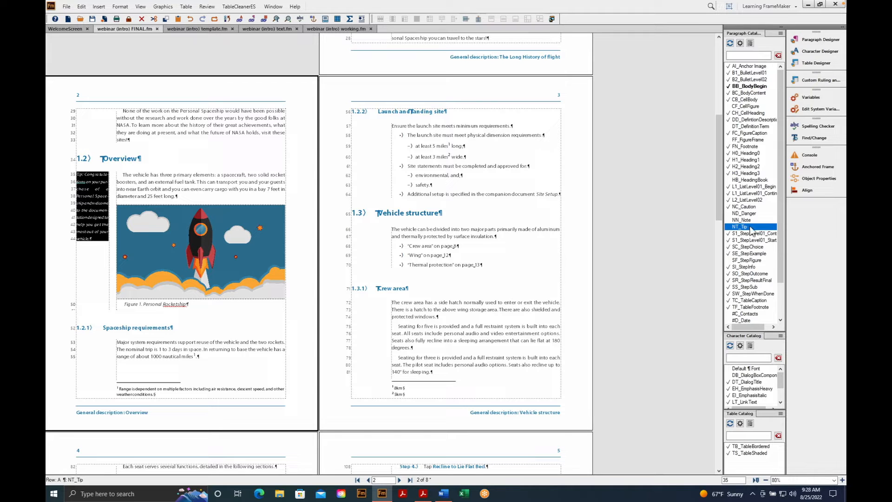
click(755, 87)
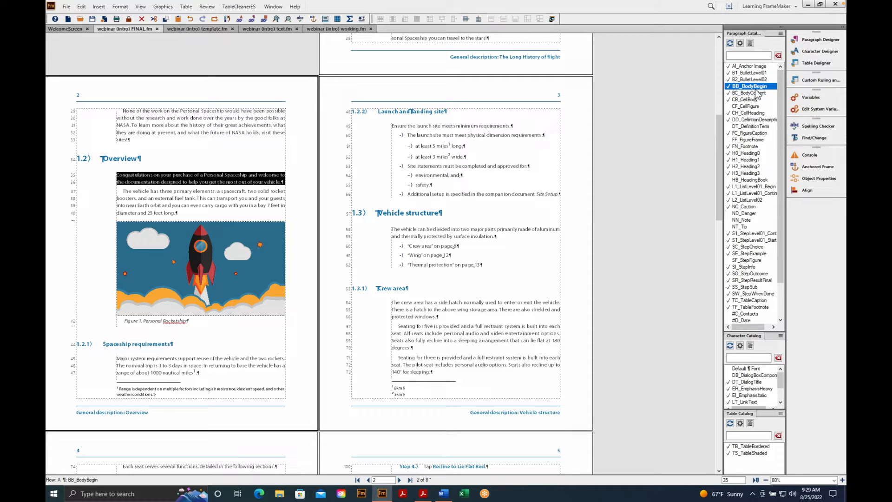
click(749, 222)
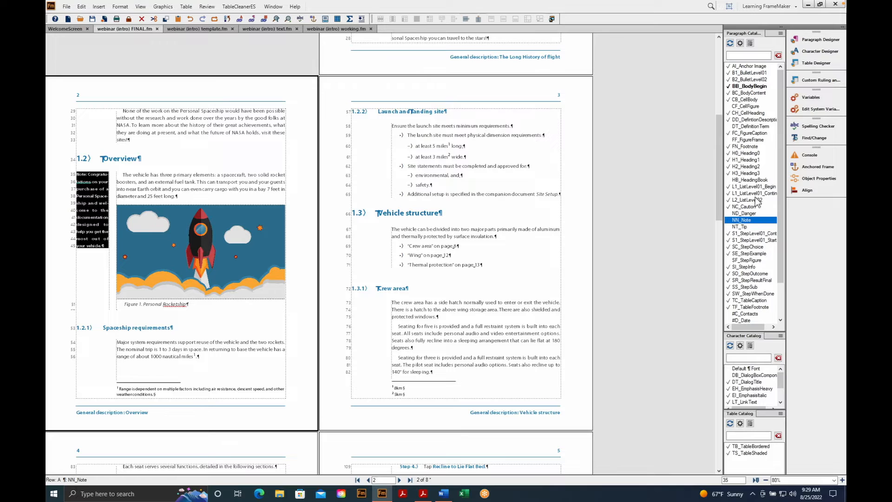
click(753, 88)
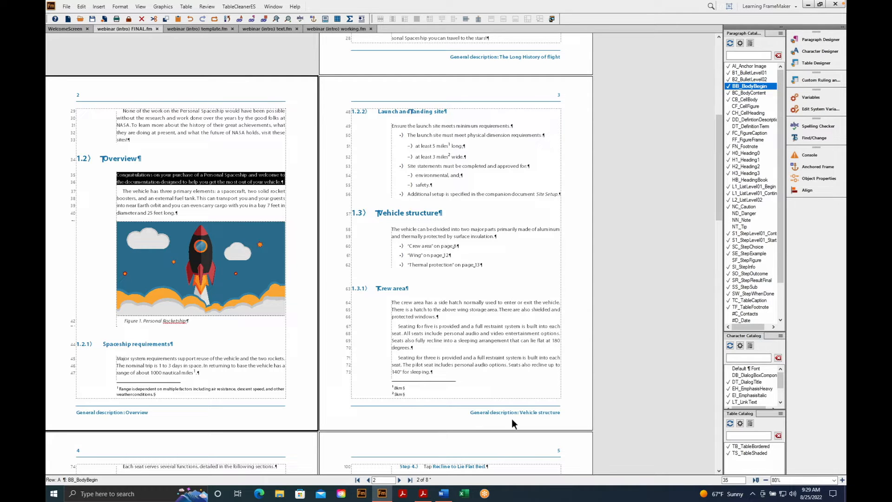
Step: Delete the words "The Long" from heading 1.1 on page 1, viewed at 100% zoom
click(357, 479)
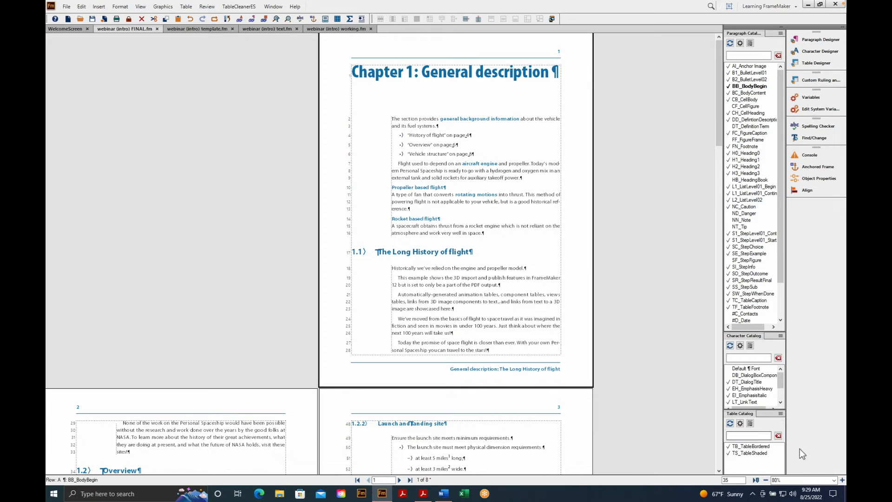
click(842, 480)
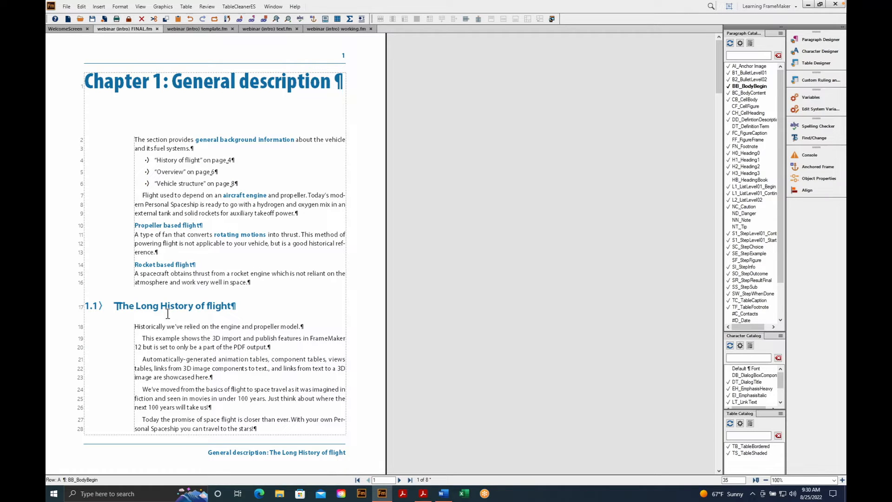
drag(161, 311, 125, 317)
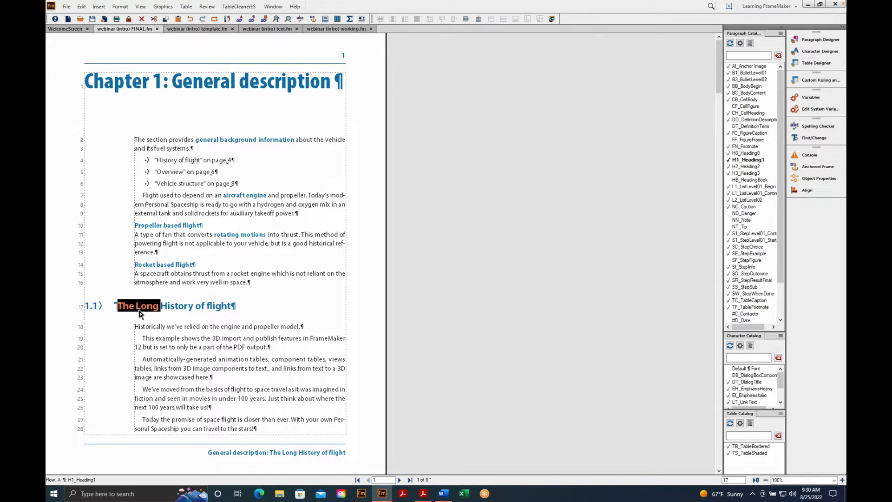
key(Delete)
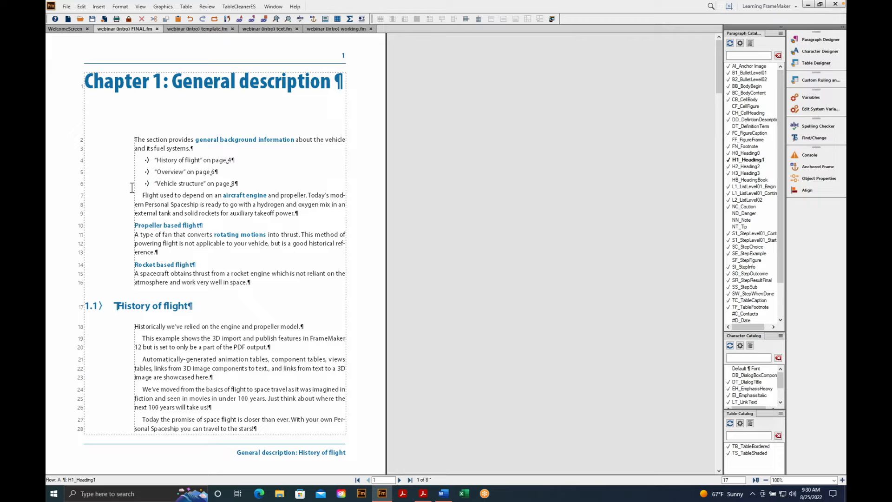
Step: Show the master pages at 80% zoom and add a first name to the header of the Right master page
click(140, 6)
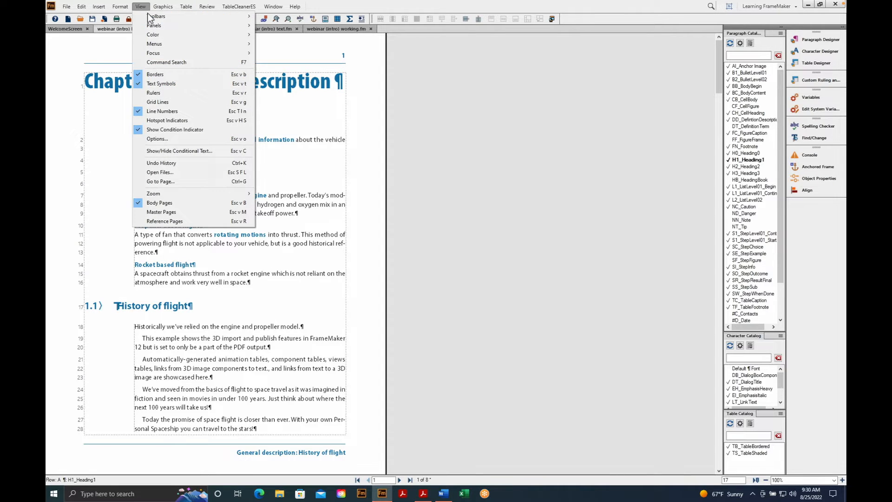
click(170, 212)
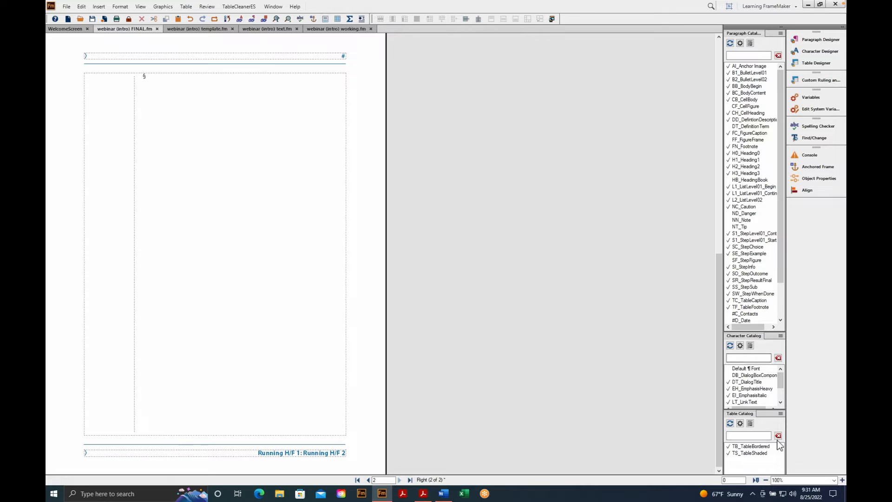
click(766, 480)
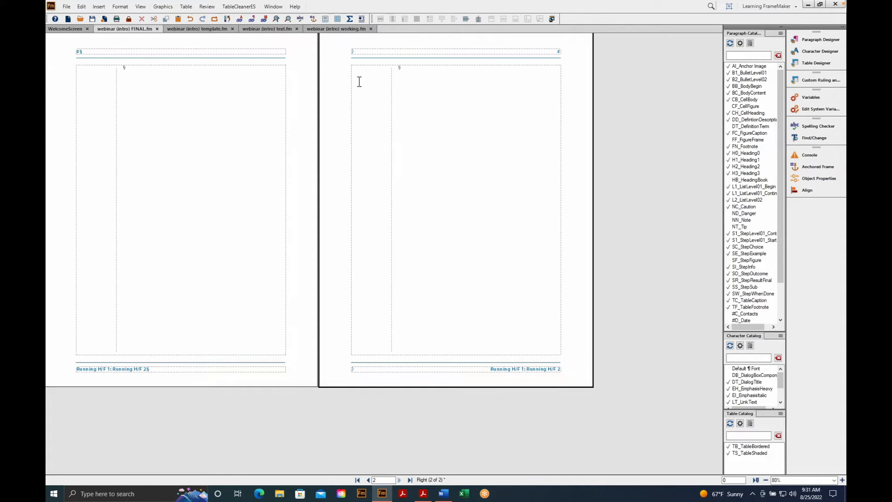
click(363, 56)
text(Barb)
Step: Return to the body pages and check the header text on the left and right pages
click(146, 8)
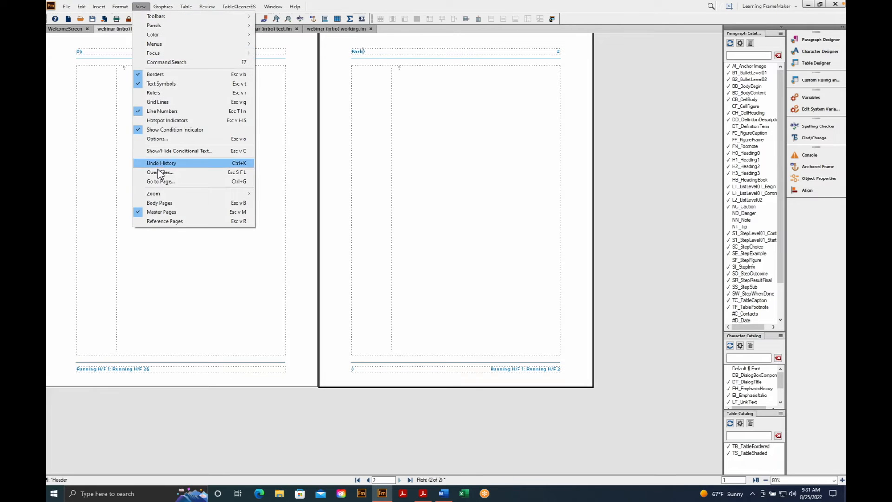
click(159, 203)
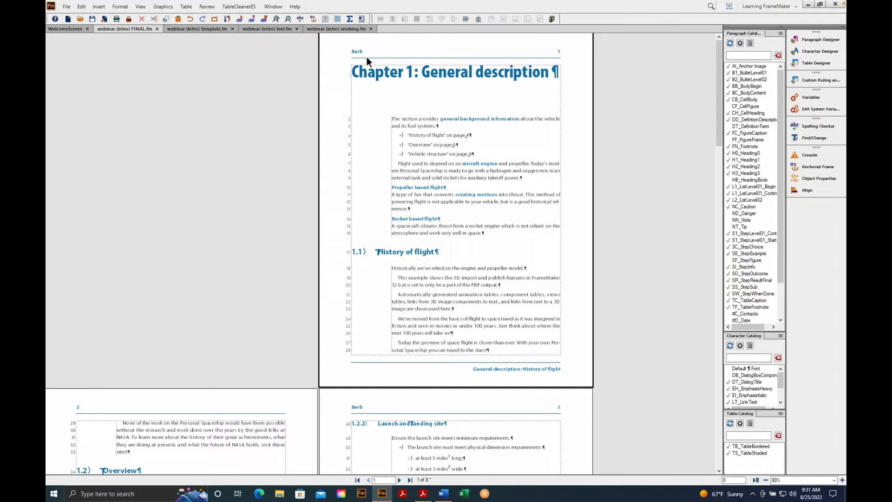
scroll(373, 390, down, 10)
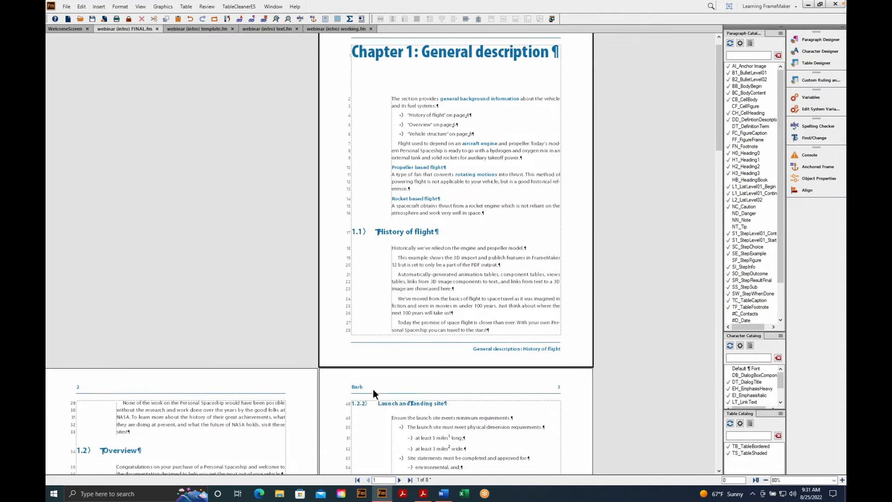
scroll(372, 388, down, 5)
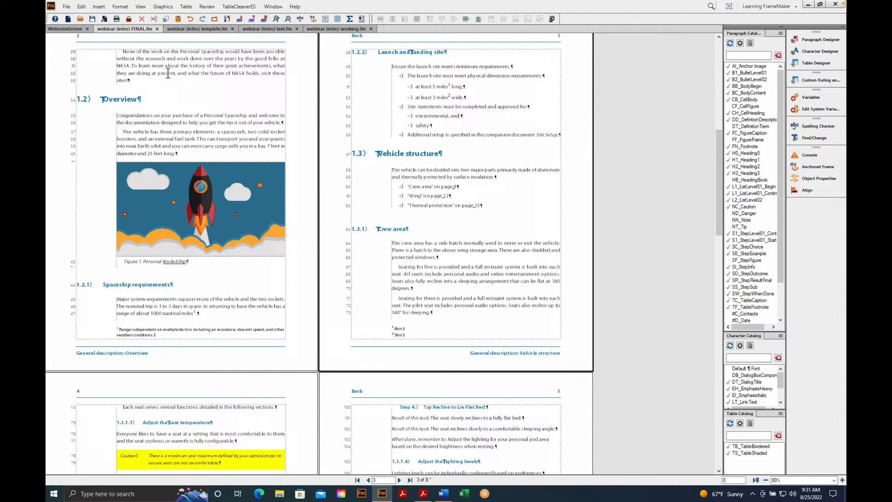
Step: View the master pages and the reference pages, examining the footnote, danger, caution and button graphics at 140% zoom
click(147, 8)
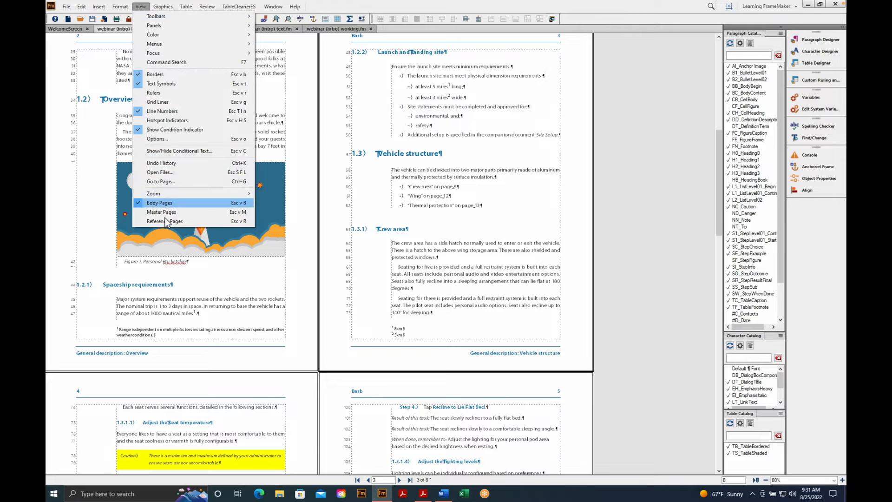
click(162, 212)
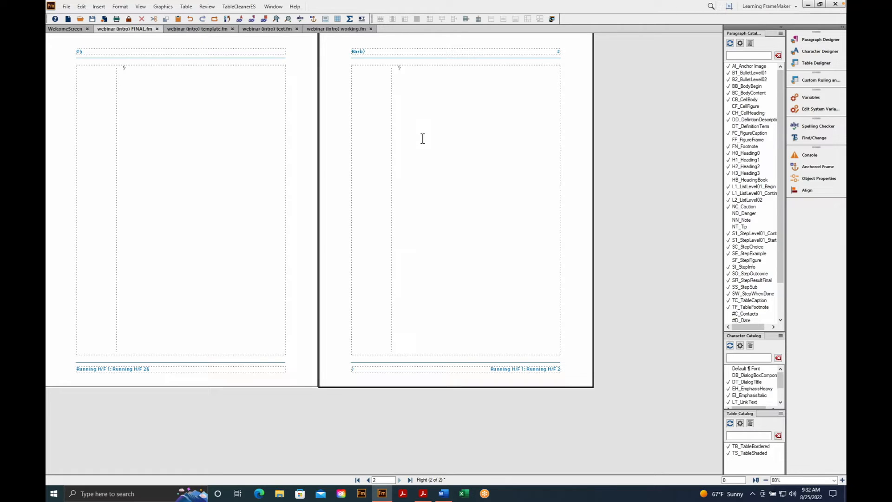
click(145, 8)
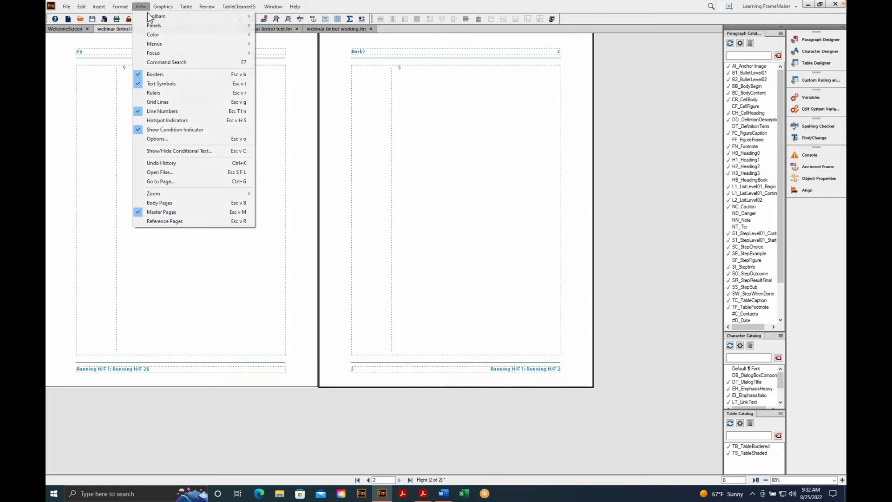
click(168, 225)
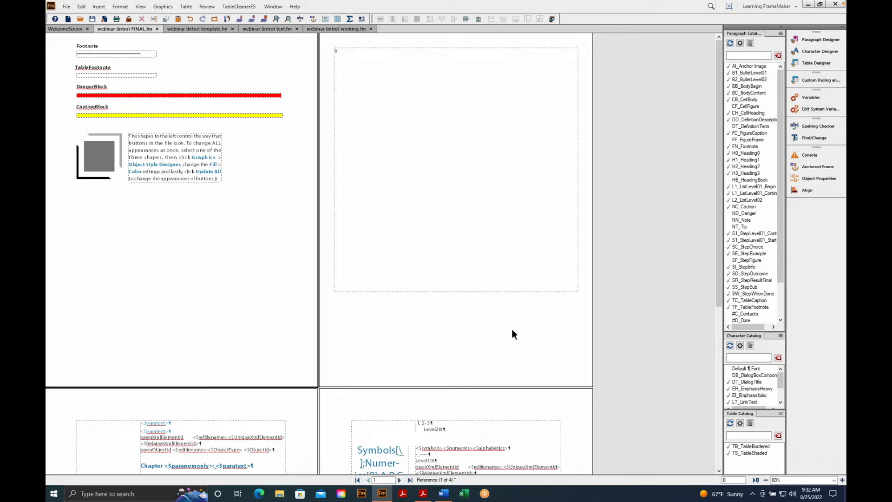
click(842, 480)
click(842, 480)
click(842, 480)
scroll(498, 308, up, 3)
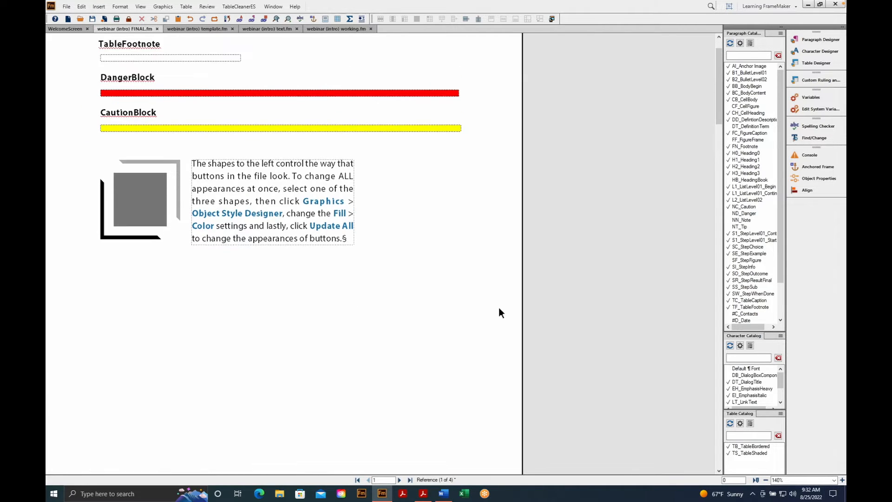
scroll(498, 310, up, 1)
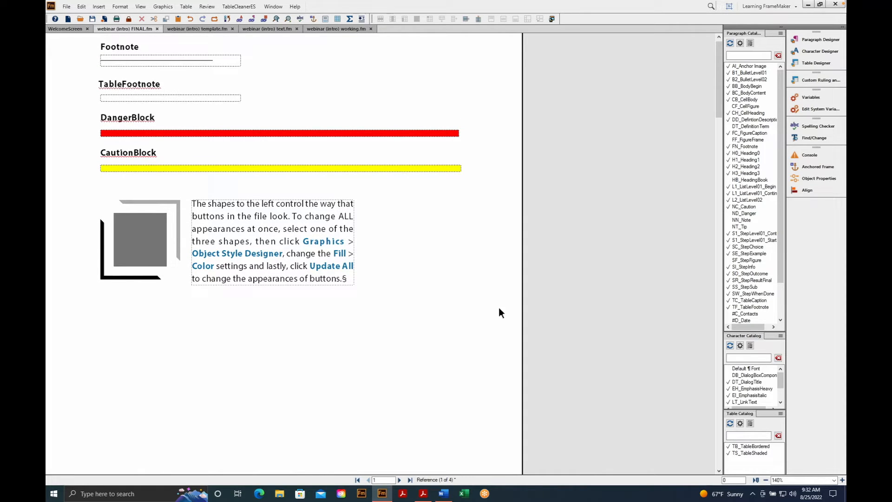
drag(222, 217, 267, 252)
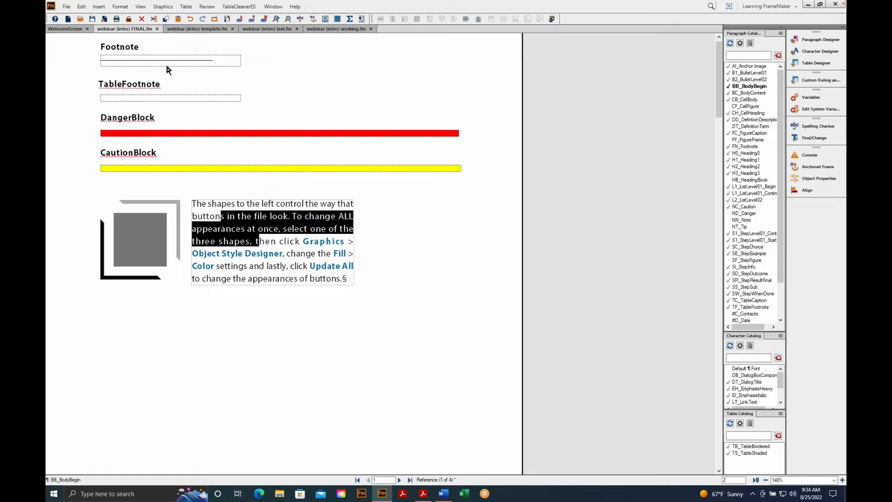
Step: Return to the body pages and try the BB_BodyBegin style on the page 4 caution paragraph, setting it back to NC_Caution
click(141, 7)
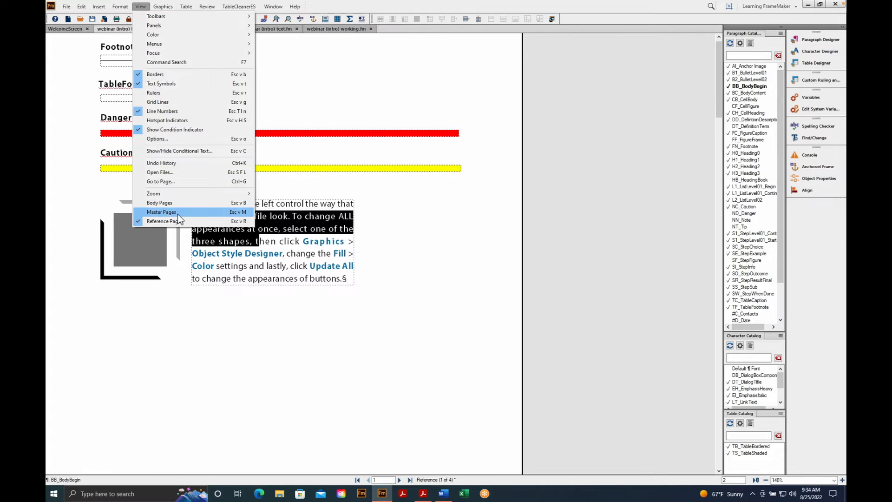
click(172, 203)
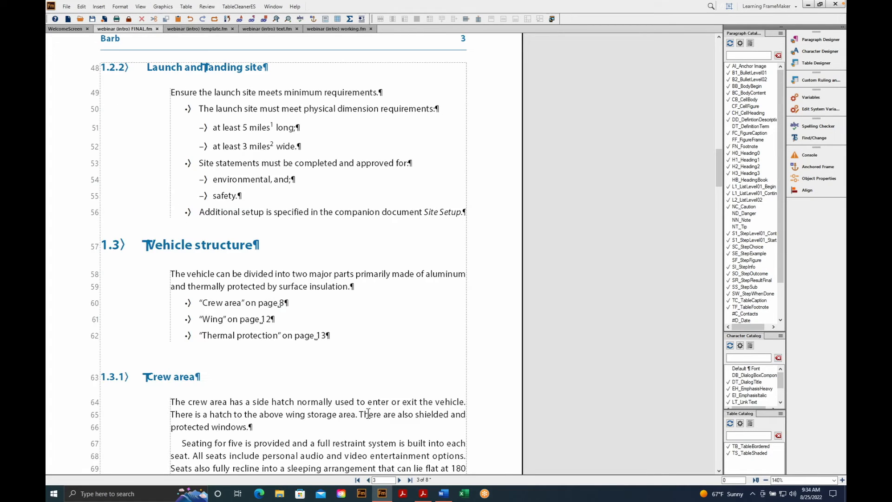
click(399, 479)
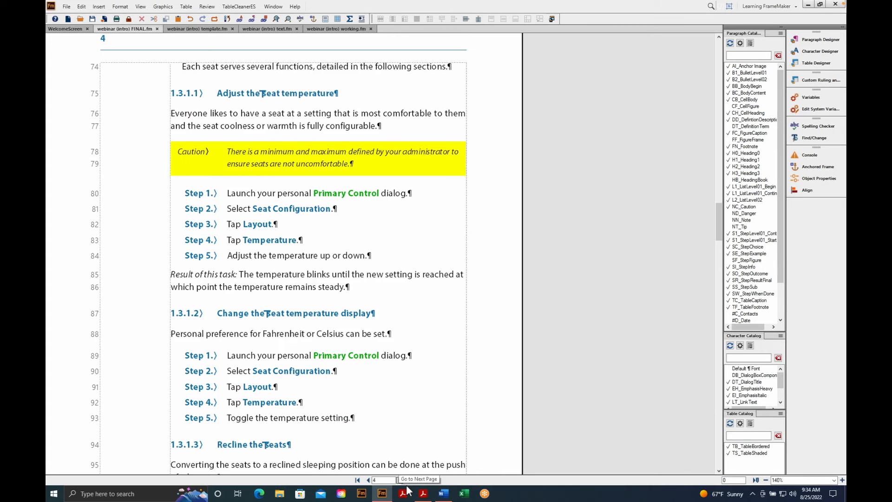
click(268, 163)
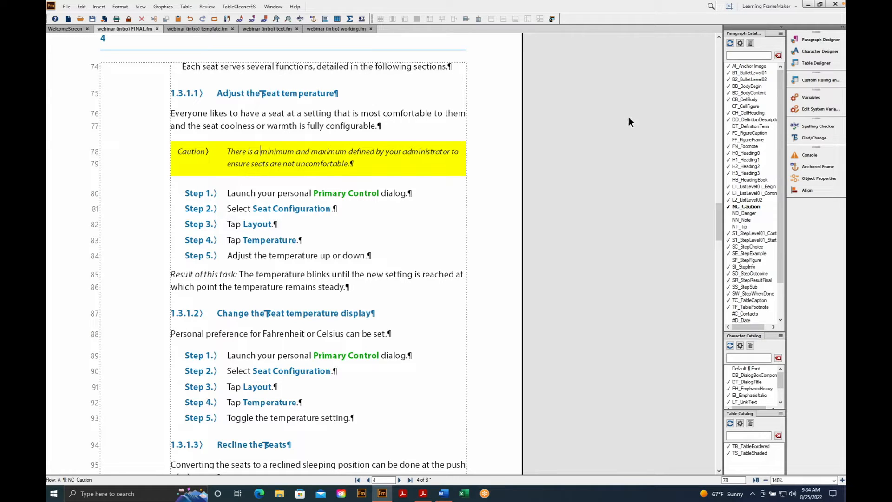
click(754, 87)
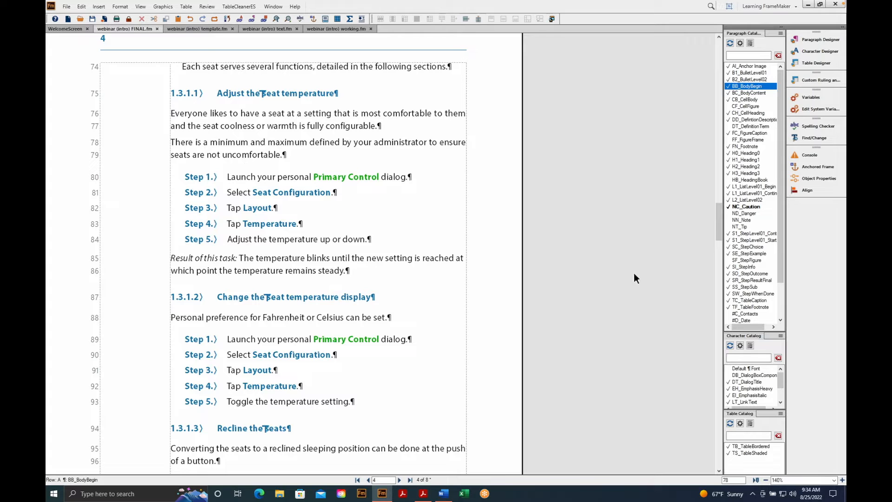
click(746, 209)
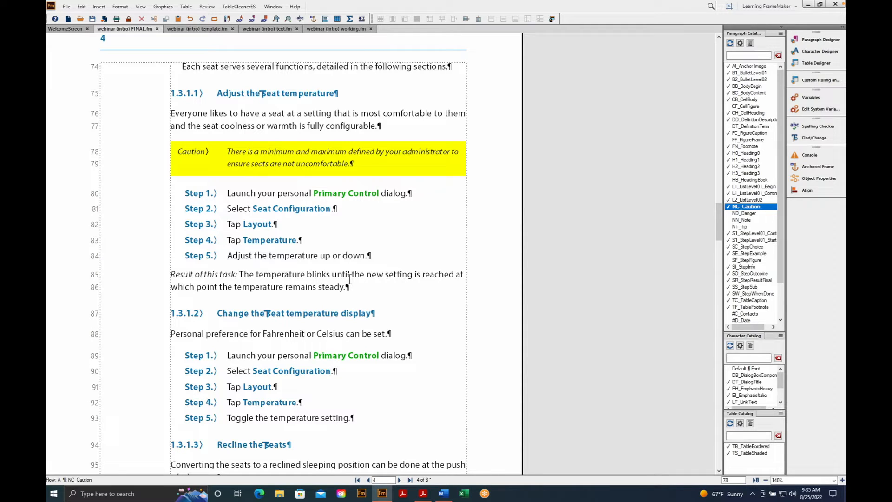
Step: Create a new portrait document and enter "General Information" as its first line in the Title paragraph style
click(76, 35)
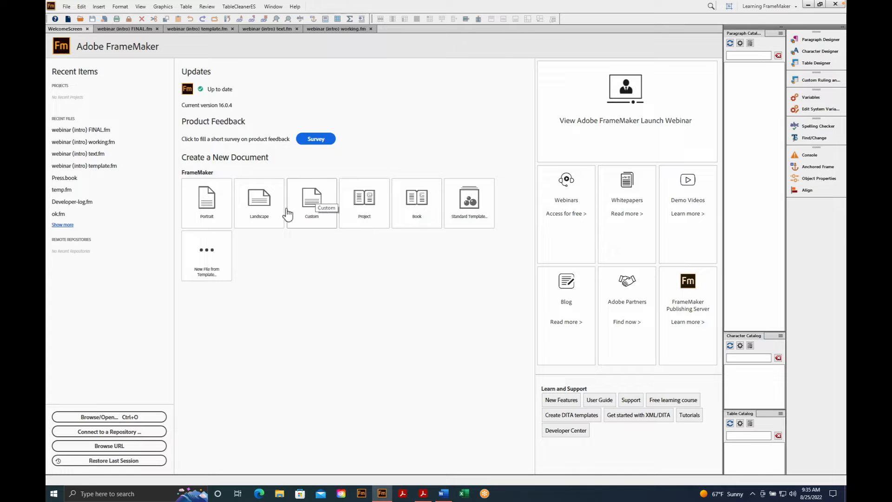
click(223, 215)
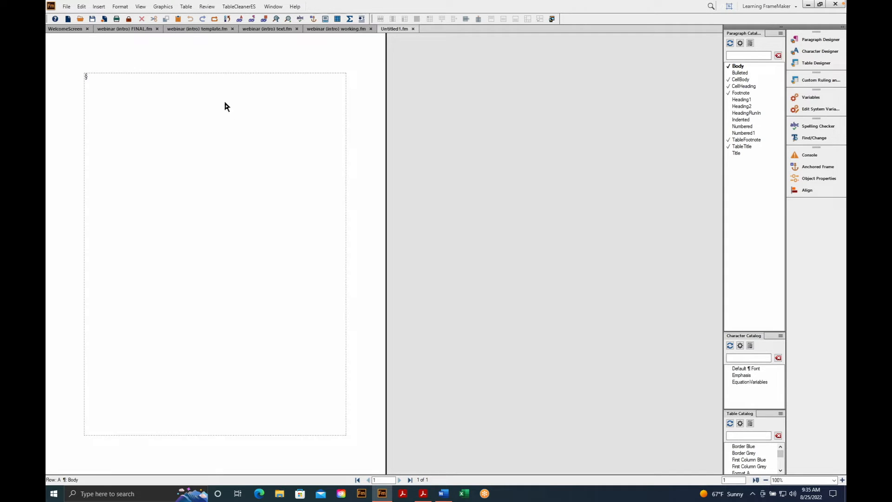
text(General In formation)
key(Left)
key(Left)
key(BackSpace)
click(747, 154)
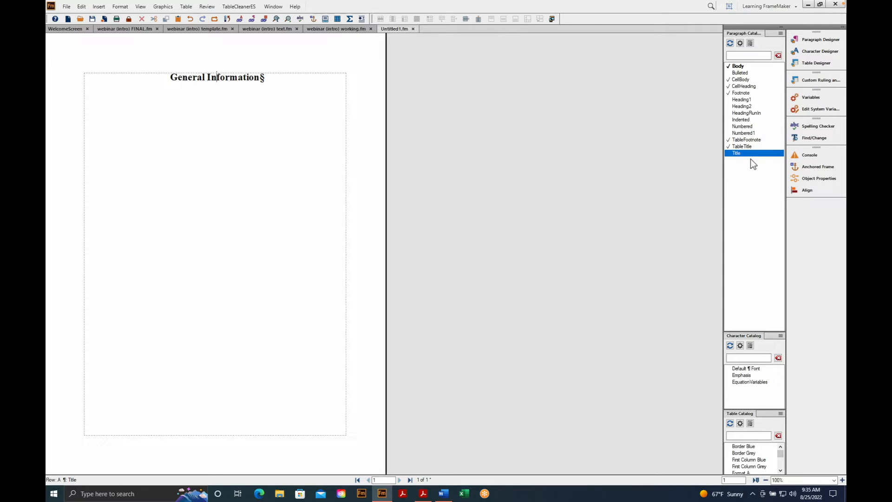
key(Return)
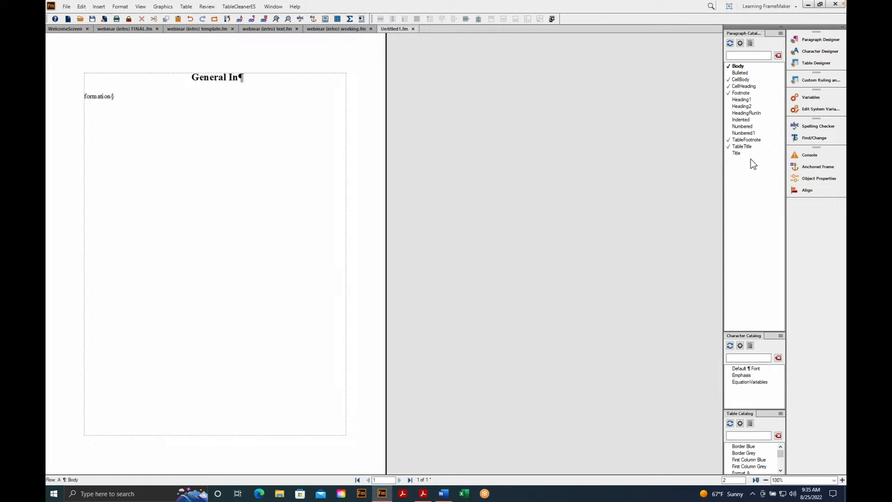
key(BackSpace)
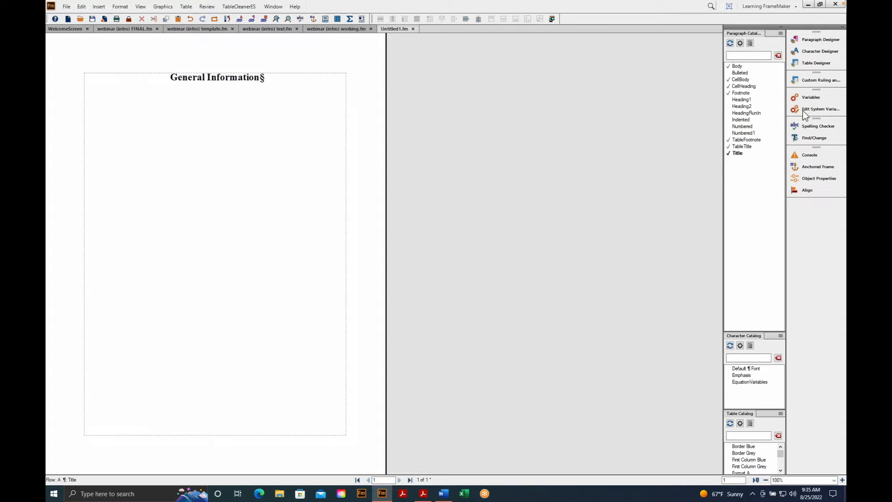
Step: Add a second paragraph reading "jlkjhlkjhkljh" below the title and apply the Heading1 style followed by Heading2
click(296, 85)
key(Return)
text(jlkjhlkjhkljh)
click(742, 100)
click(744, 107)
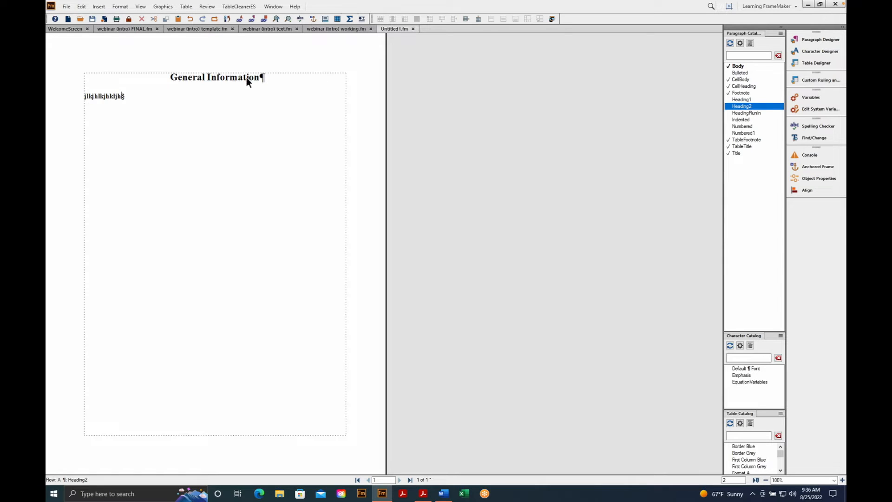
Step: Update the Title paragraph style to a 36 pt Forest Green font
click(230, 79)
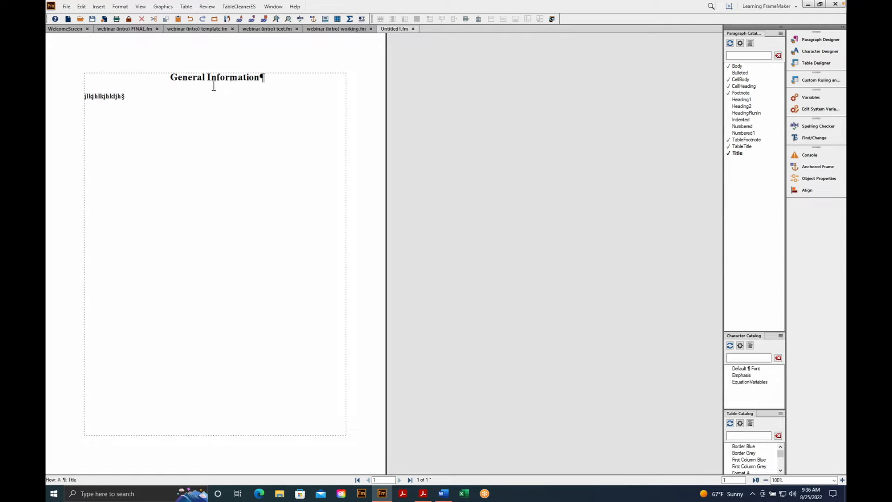
click(829, 43)
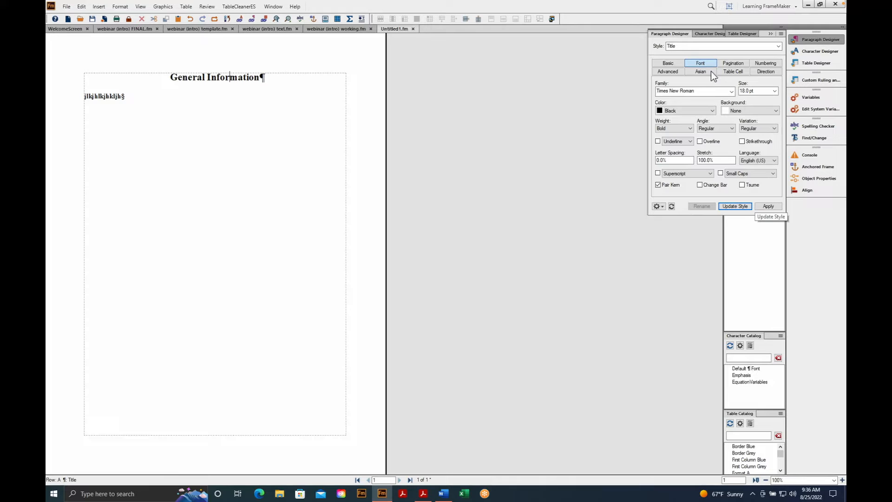
click(774, 91)
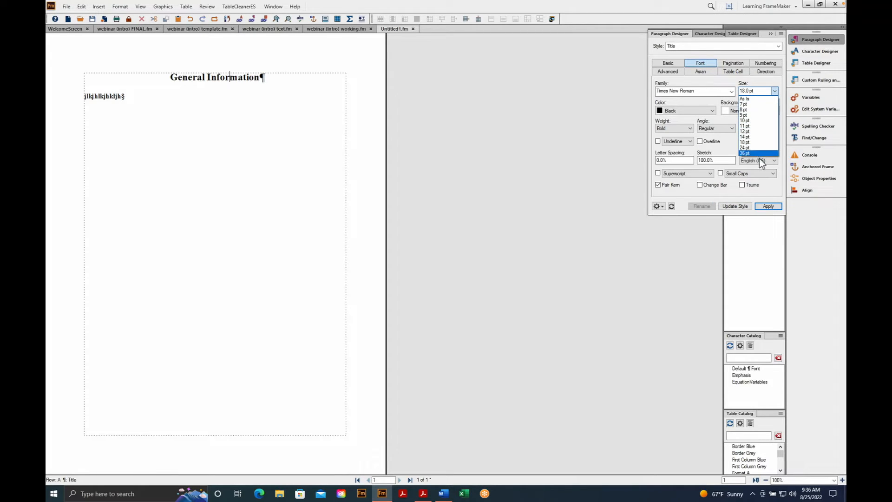
click(759, 153)
click(715, 114)
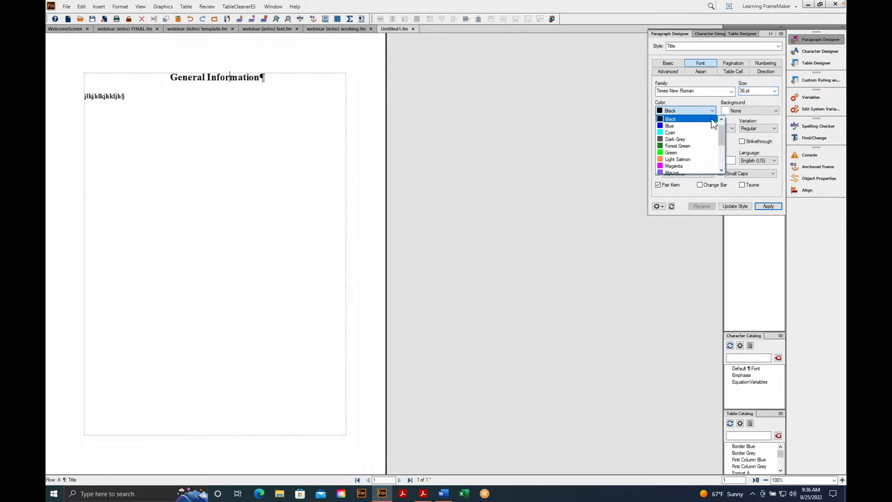
click(682, 150)
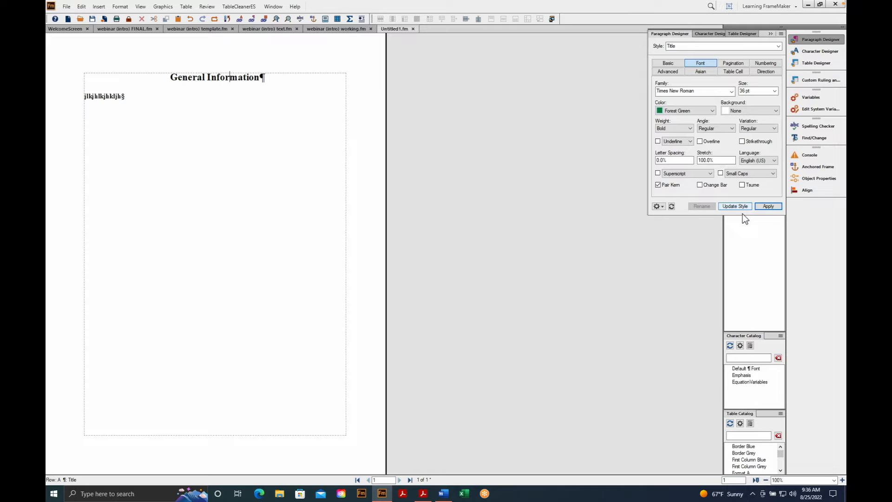
key(Return)
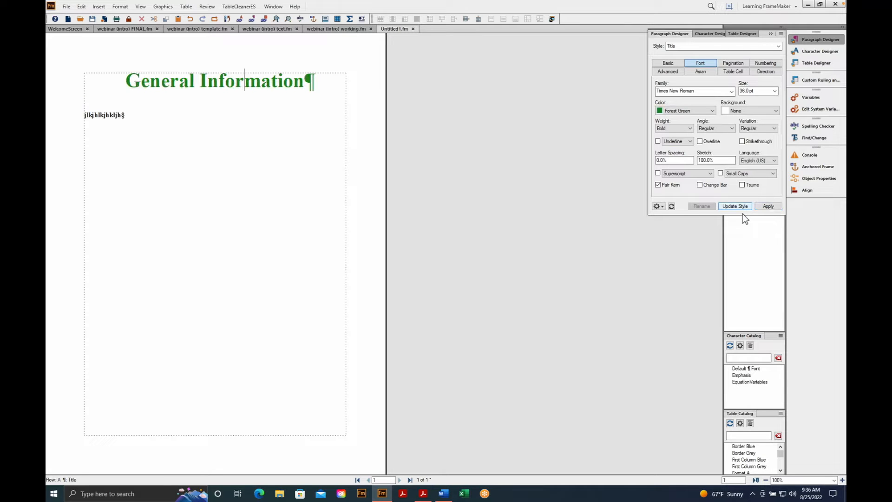
click(771, 34)
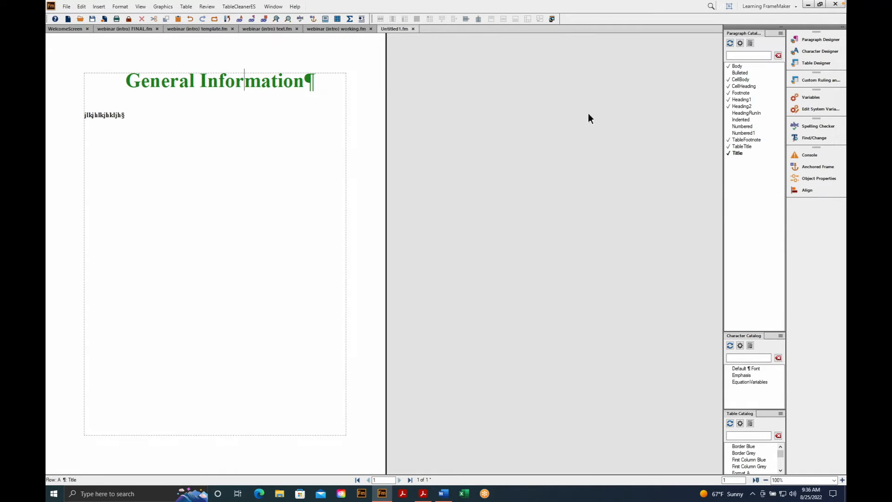
Step: Try the Title style on the second paragraph and set it to the Numbered style
click(122, 118)
click(744, 157)
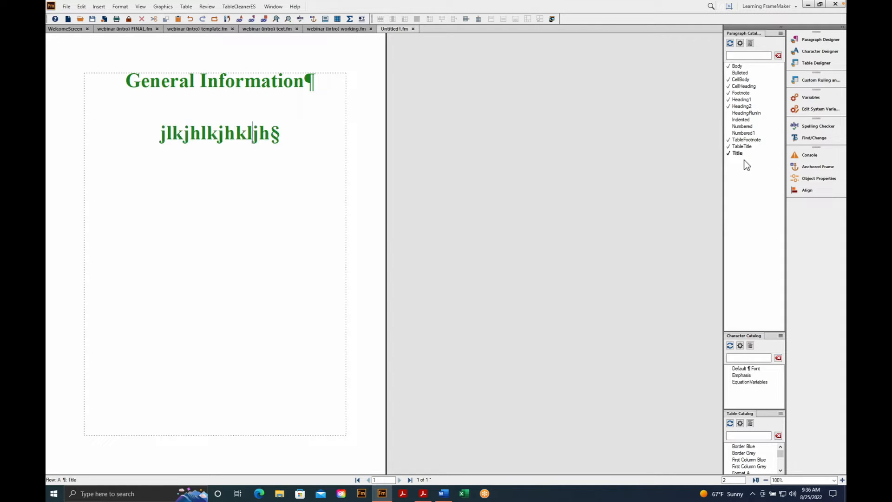
click(746, 135)
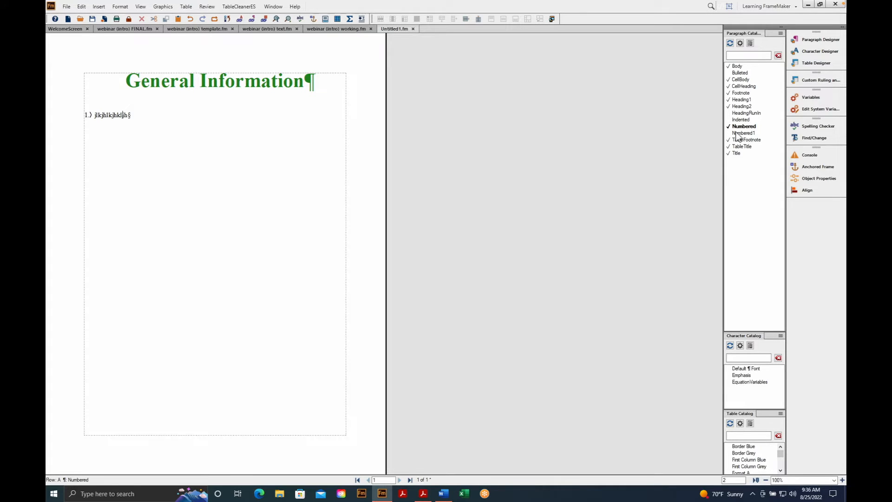
Step: Browse the standard templates, create a document from the User Guide Chapter template, and add a heading paragraph after the chapter number
click(73, 31)
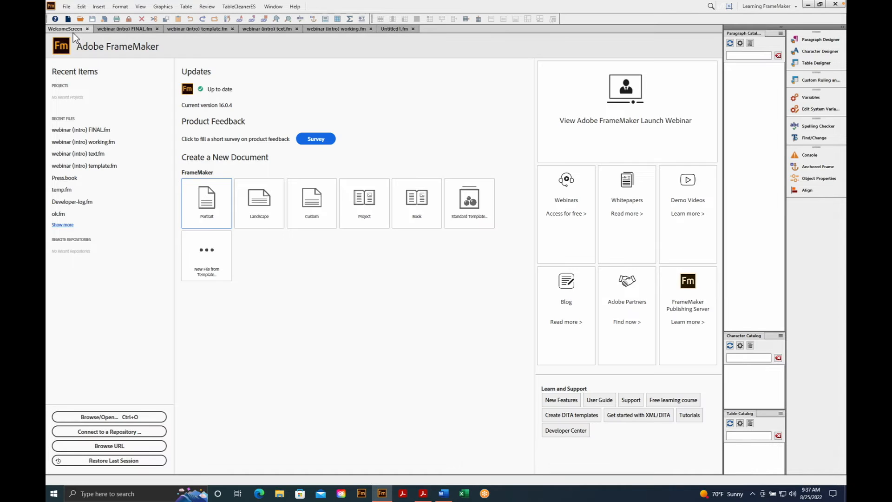
click(470, 205)
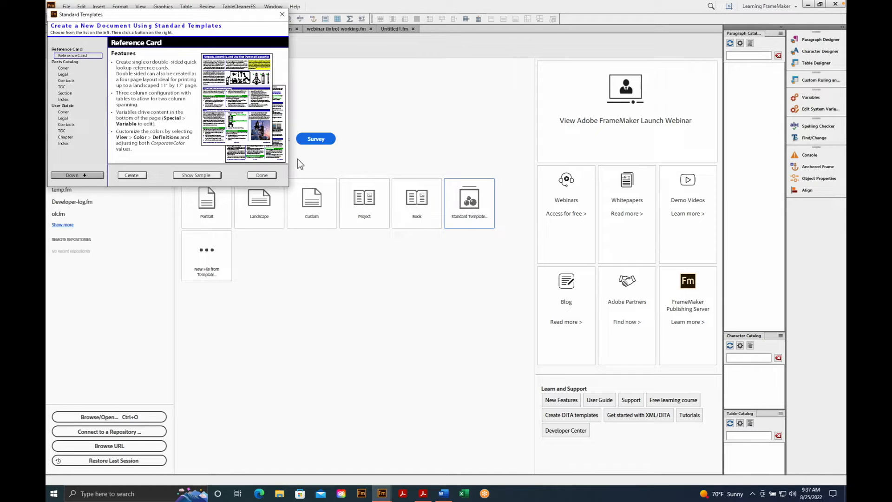
click(79, 176)
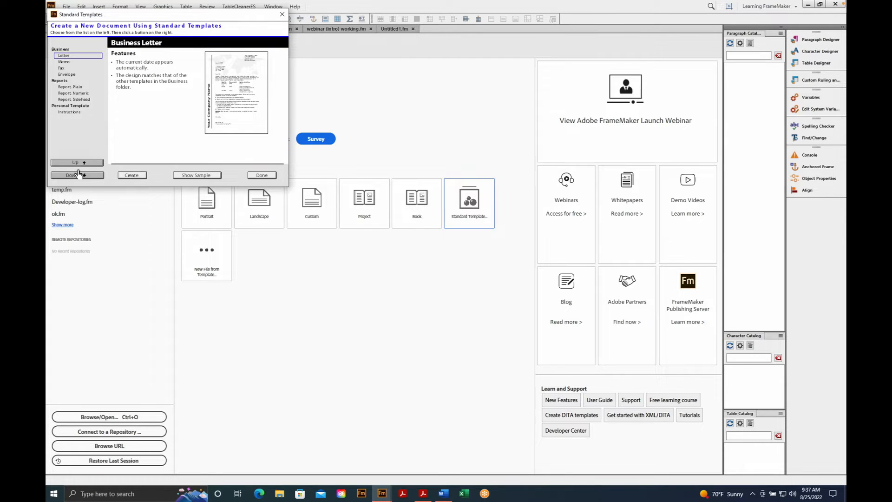
click(79, 176)
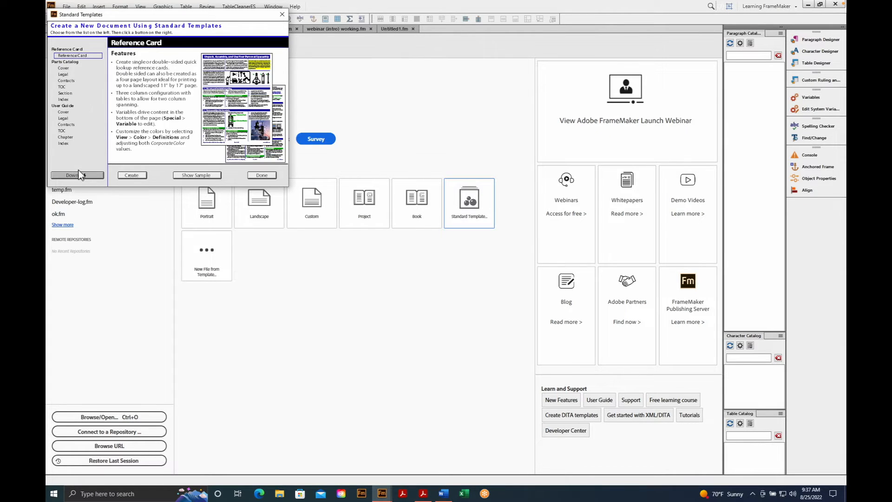
click(75, 144)
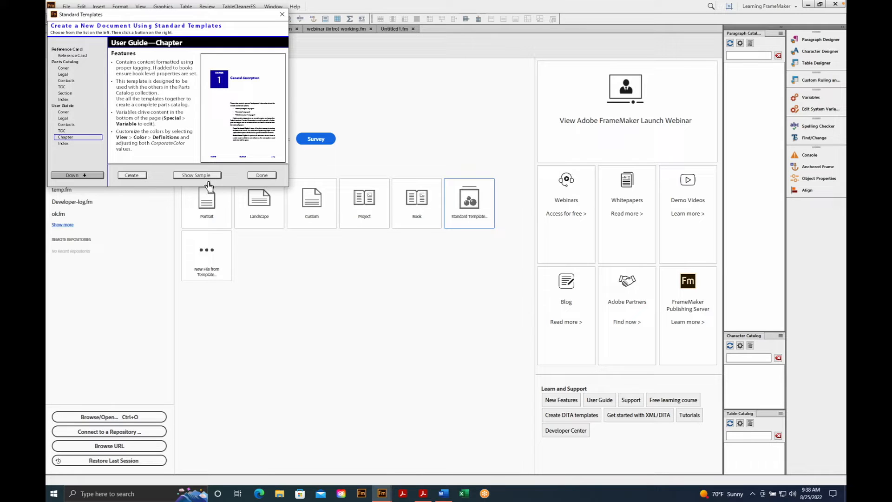
click(132, 175)
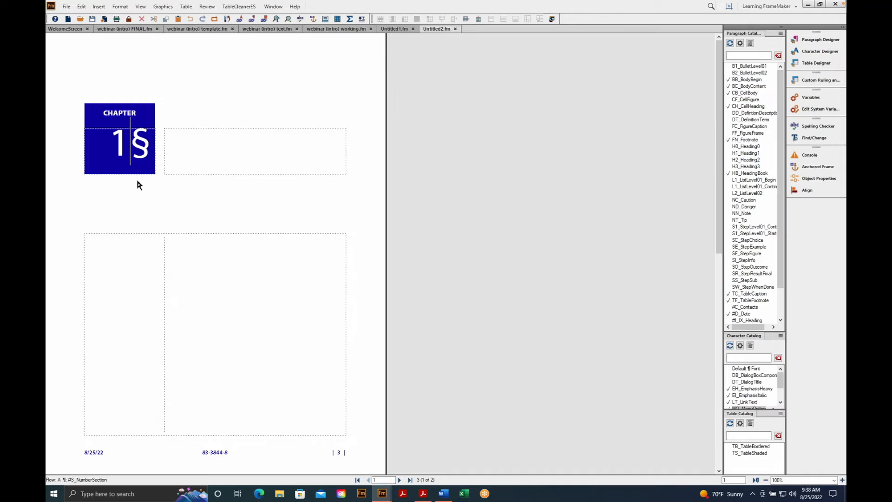
key(Return)
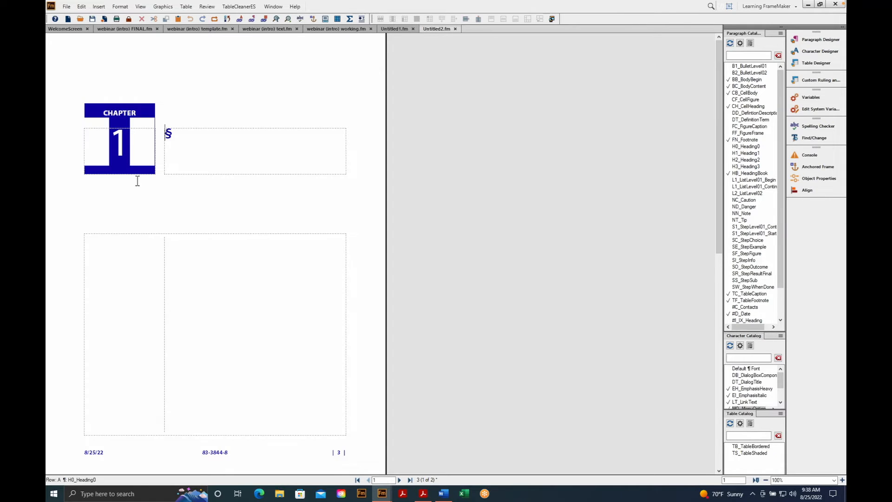
Step: Enter the chapter title "General Information" and a BB_BodyBegin paragraph reading "dskf;lsdkjf;sldkfj;slkdfj" below it
text(General In)
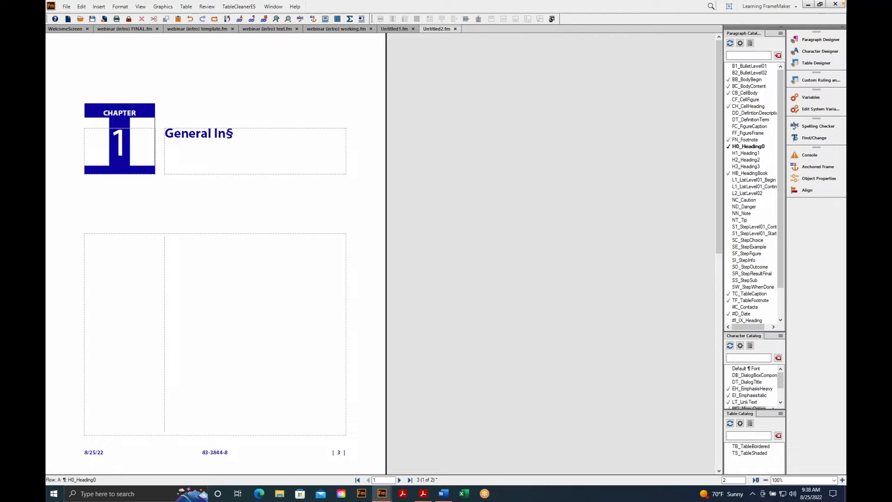
text(foratio)
key(BackSpace)
key(BackSpace)
key(BackSpace)
key(BackSpace)
text(mation)
key(Return)
text(dskf;lsdkjf;sldkfj;slkdfj)
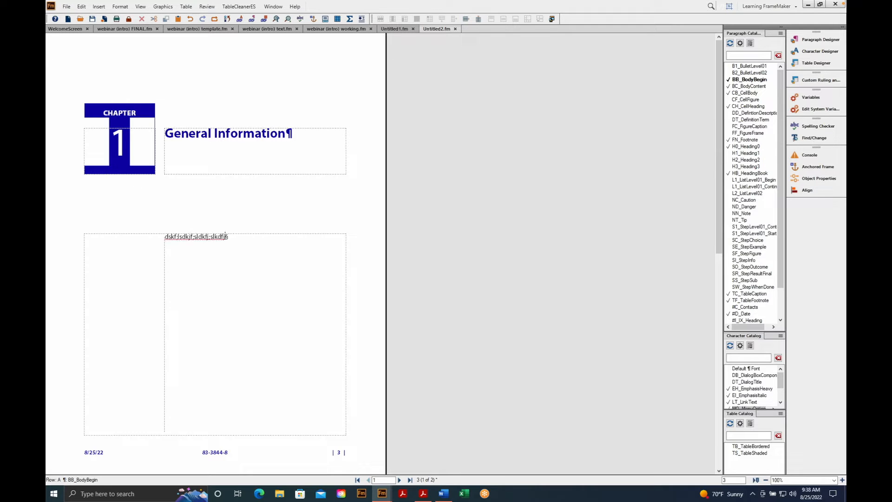
Step: Apply the BC_BodyContent style to the body paragraph, followed by H1_Heading1 and finally H2_Heading2
click(137, 173)
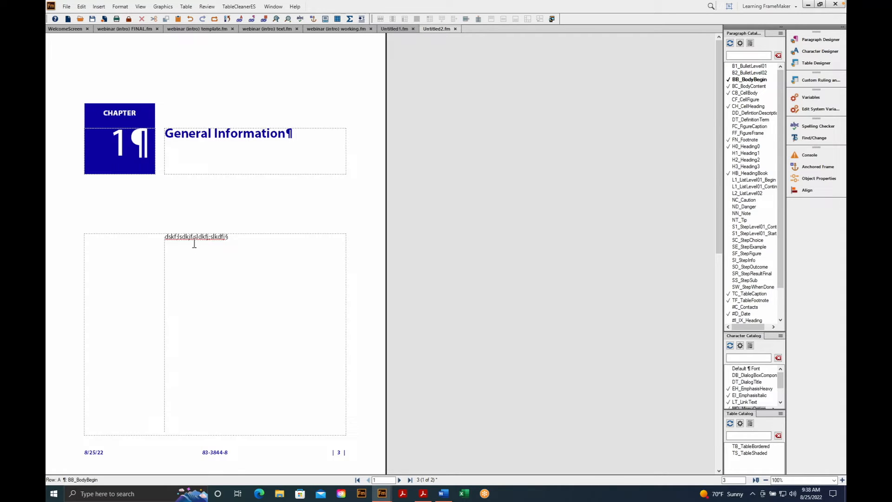
click(767, 89)
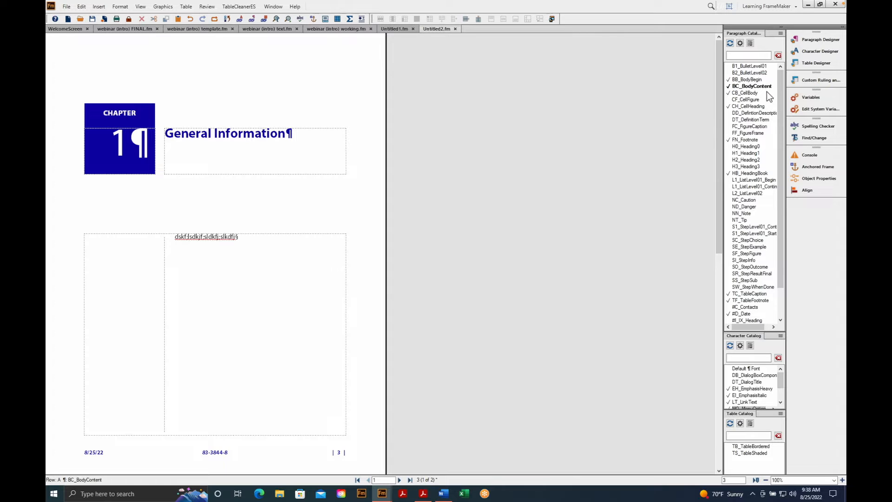
click(754, 154)
click(749, 160)
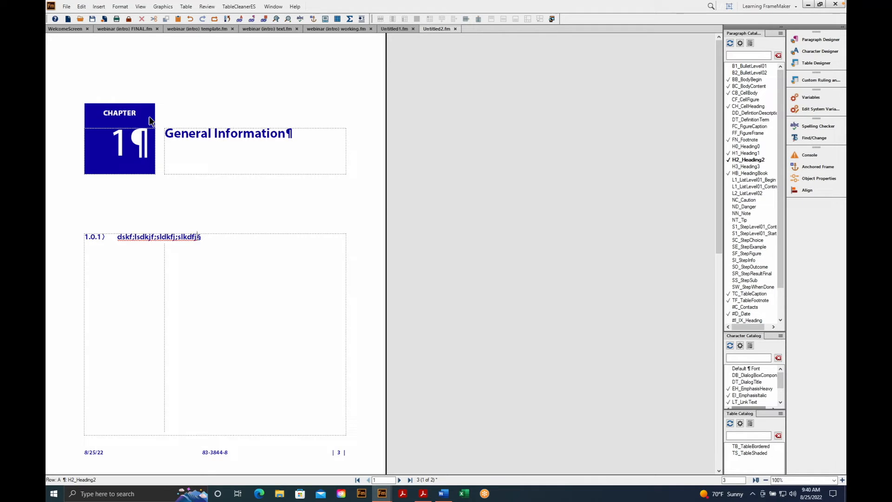
Step: In webinar (intro) template.fm, try the heading "General Information" with two sample body paragraphs, and delete all the text
click(208, 34)
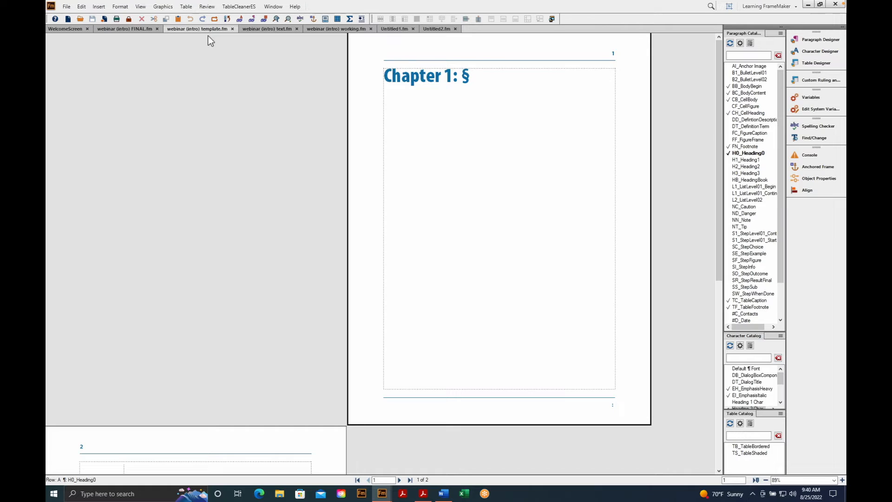
text(General Information)
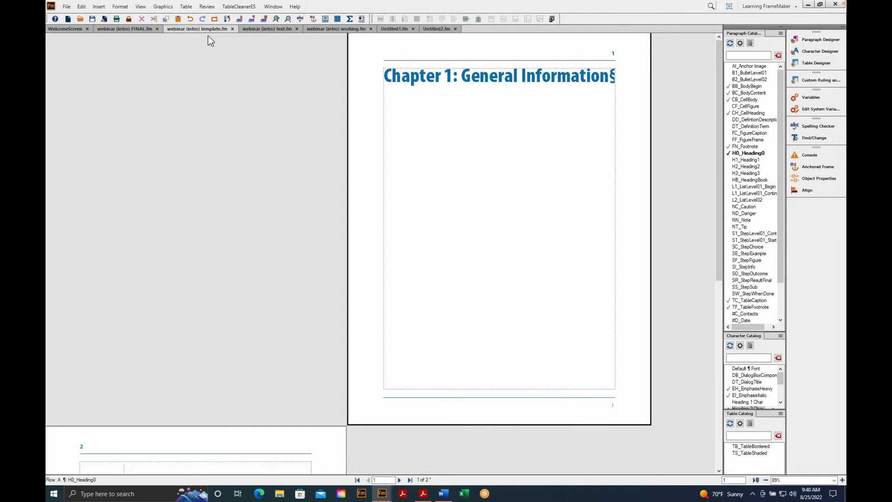
key(Return)
text(ksdjskldls)
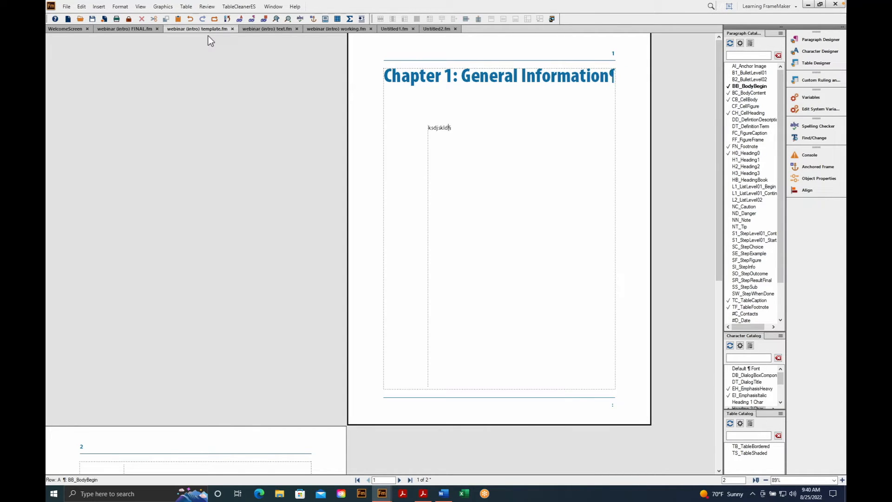
text(jf;lsdk;lkasdf)
key(Return)
text(slkdjf;lskdjlksdjf)
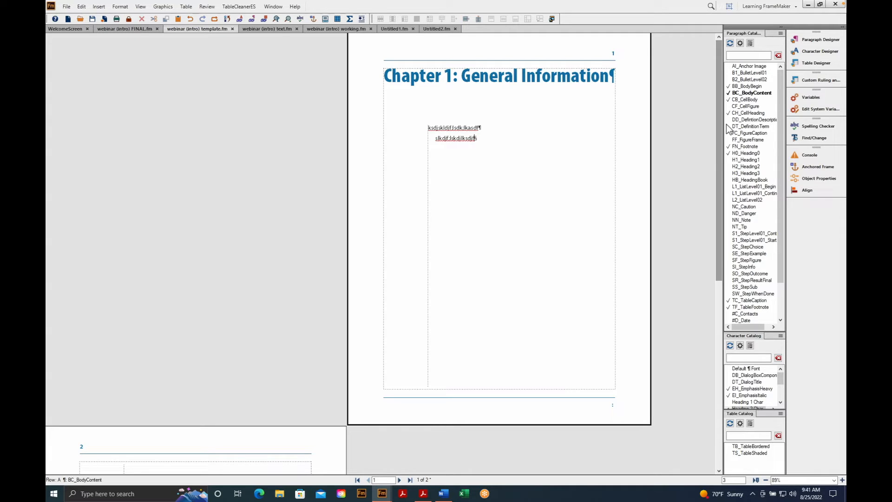
key(ctrl+a)
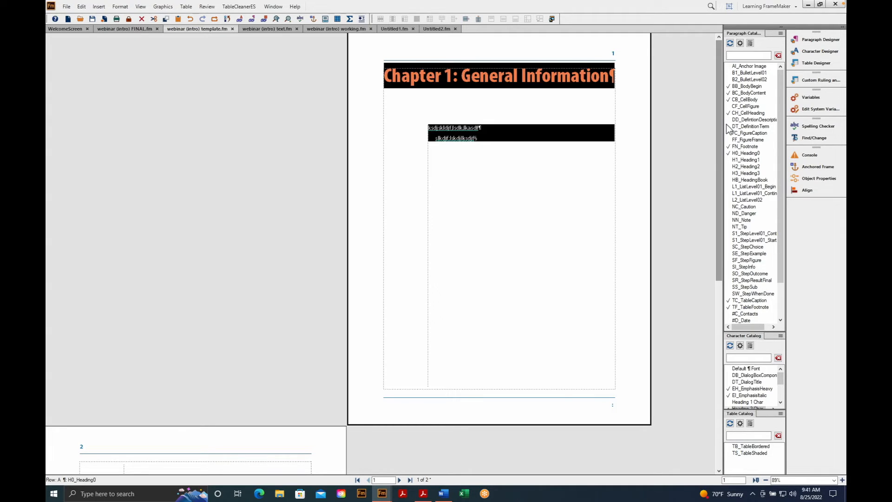
key(Delete)
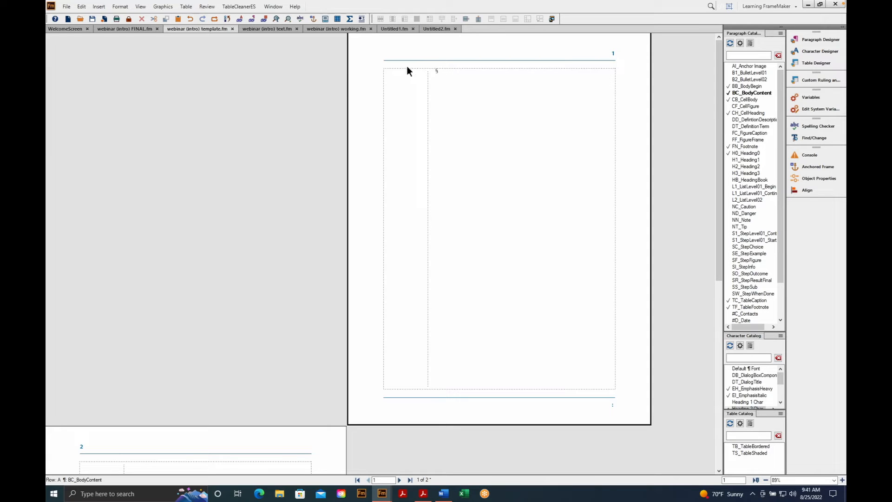
Step: Copy the entire text flow of webinar (intro) text.fm
click(273, 29)
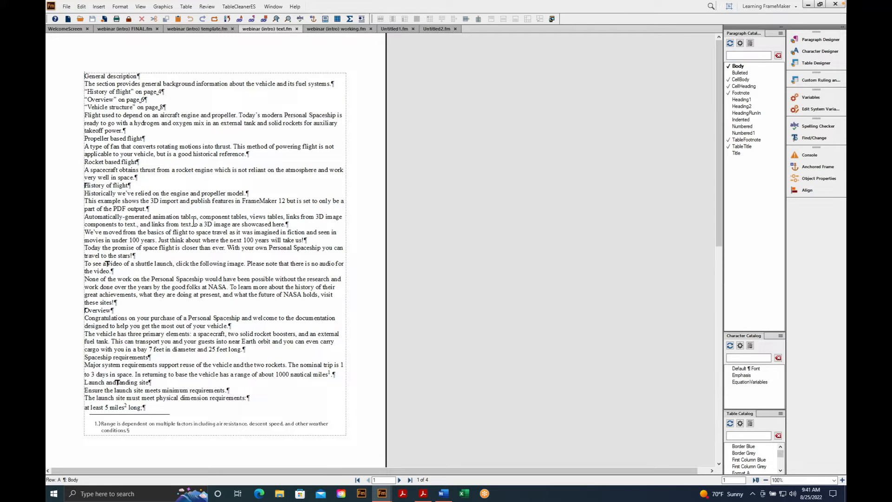
click(183, 192)
click(82, 7)
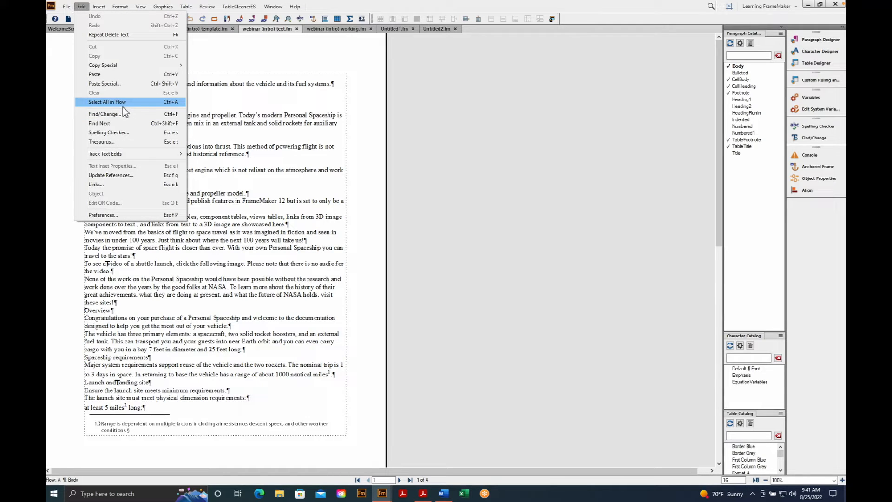
click(180, 107)
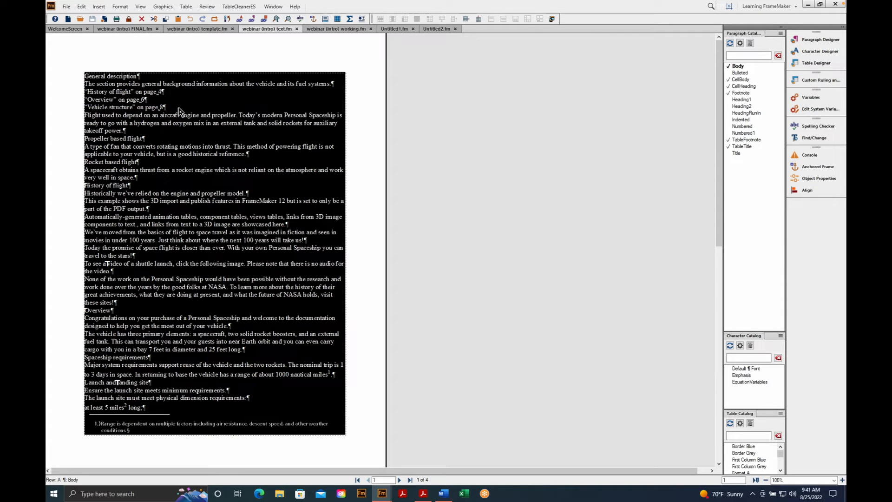
right_click(179, 110)
click(194, 141)
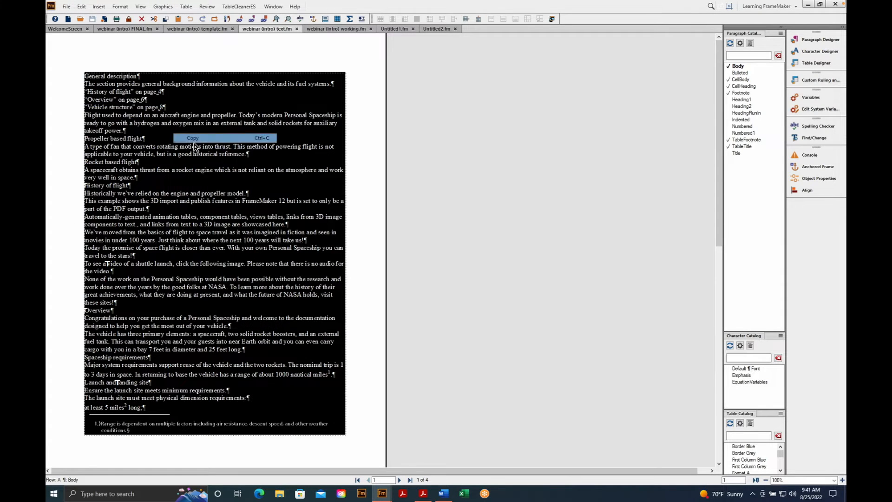
Step: Paste the copied text into the empty body flow of webinar (intro) template.fm
click(219, 29)
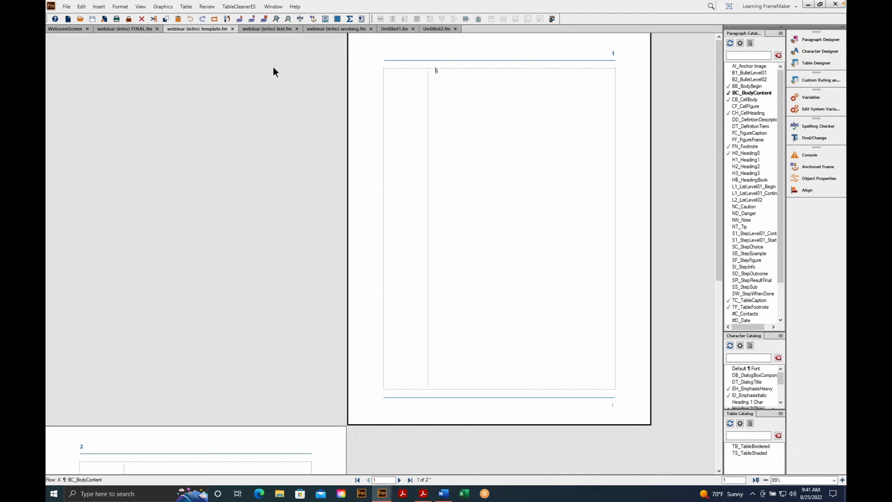
right_click(453, 91)
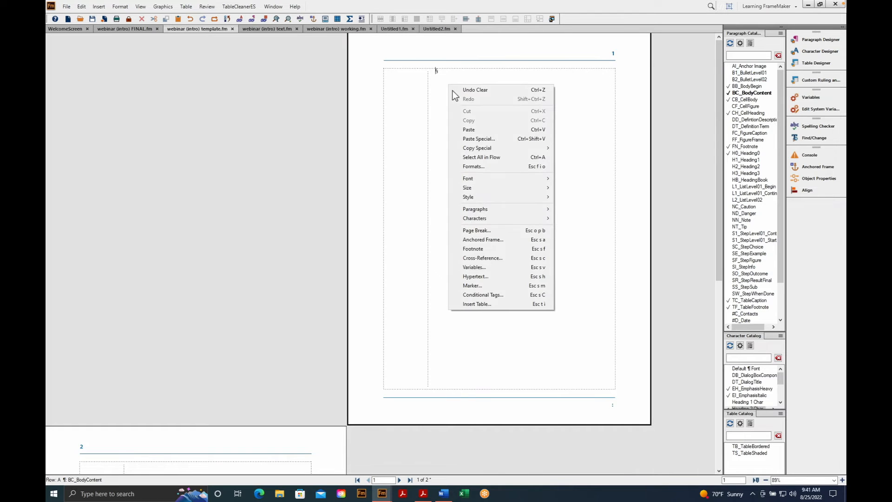
click(473, 131)
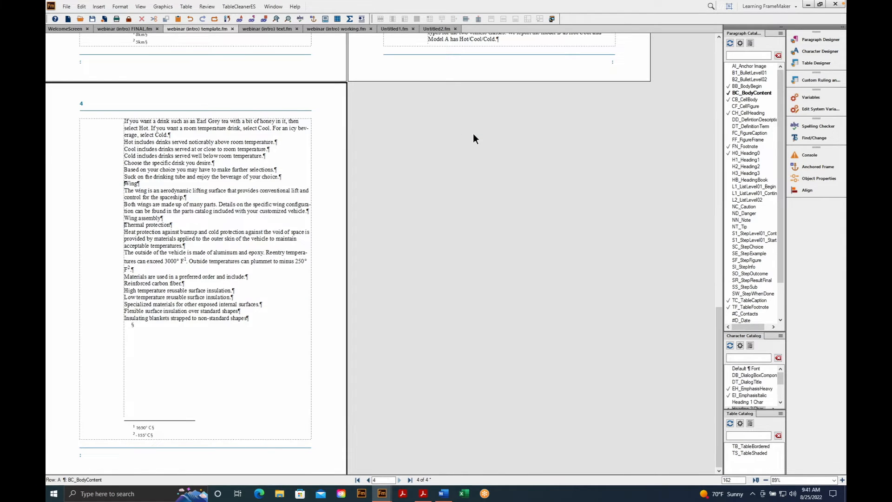
Step: Apply the BC_BodyContent paragraph style to all of the pasted text
click(357, 480)
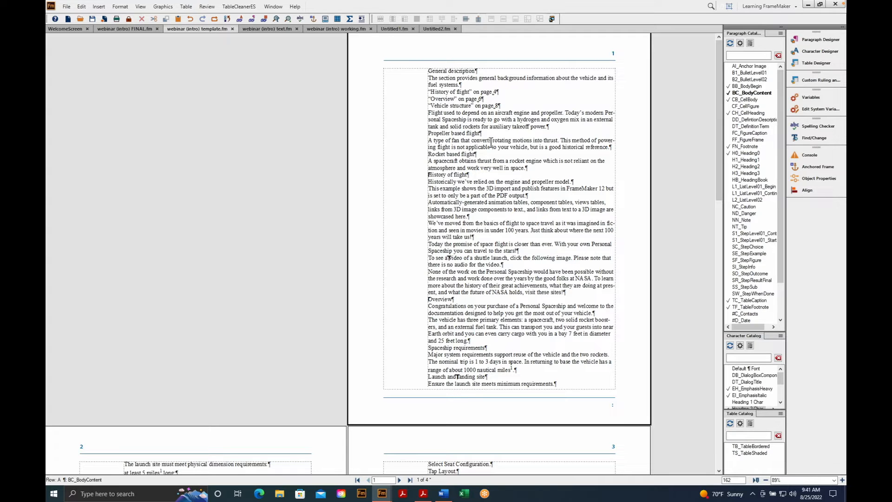
drag(485, 140, 480, 133)
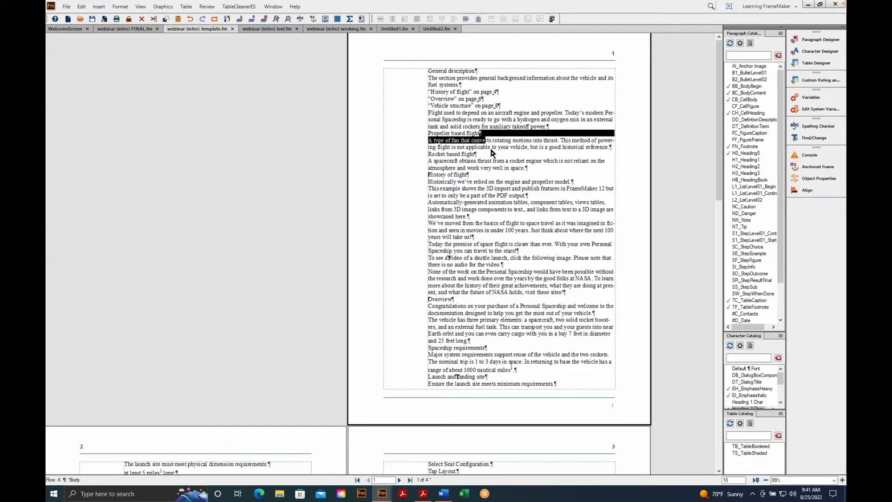
key(ctrl+a)
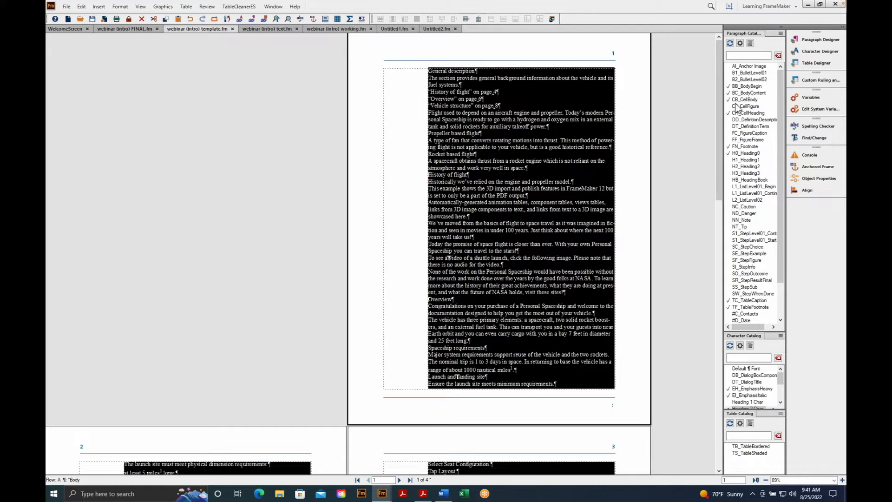
click(756, 95)
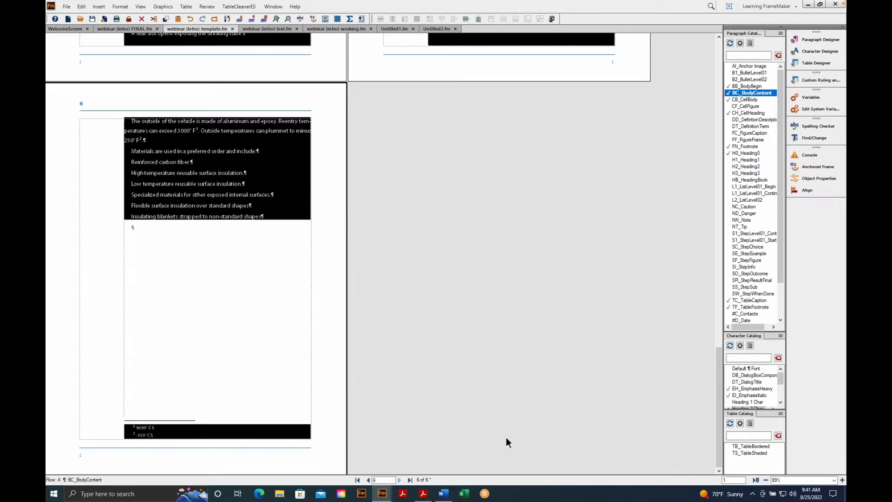
Step: Format the "General description" paragraph on the first page with the H0_Heading0 style
click(358, 480)
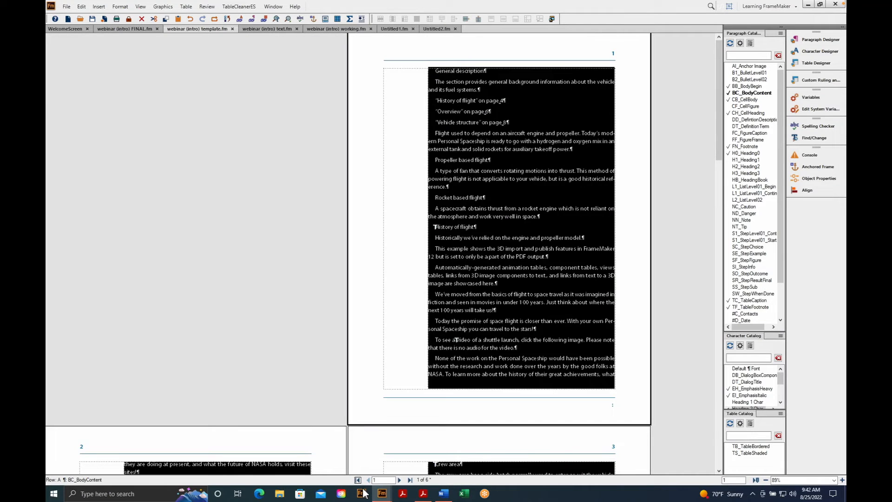
click(414, 225)
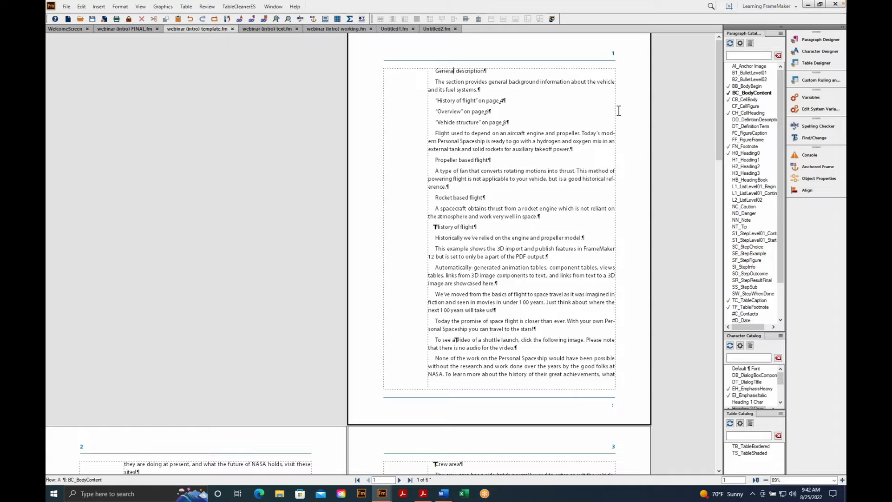
click(747, 153)
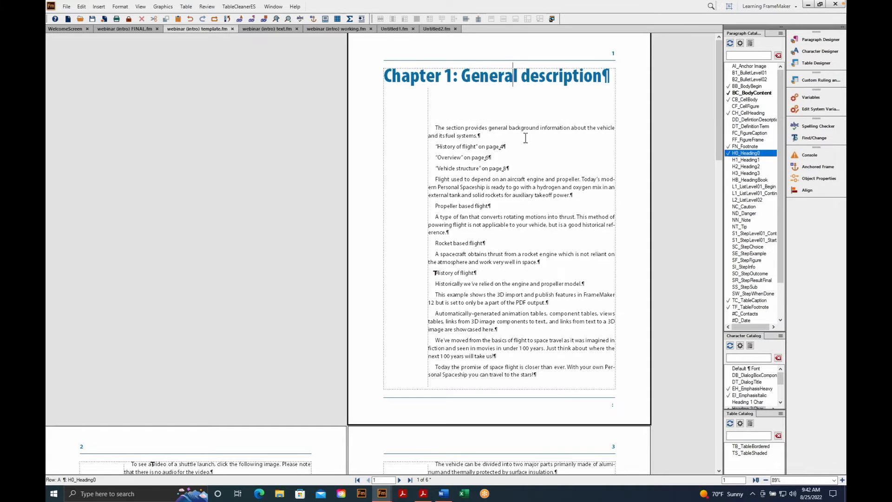
Step: Apply BB_BodyBegin to the introductory paragraph and B1_BulletLevel01 to the three page references below it
click(465, 137)
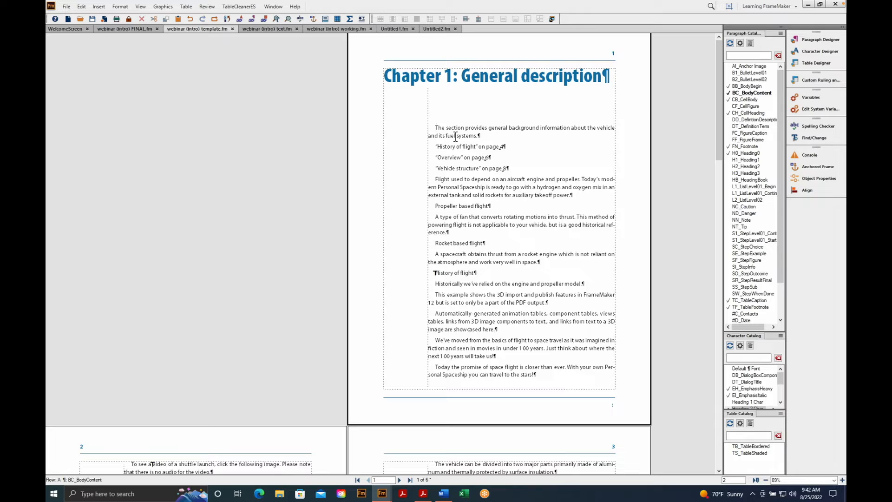
click(753, 86)
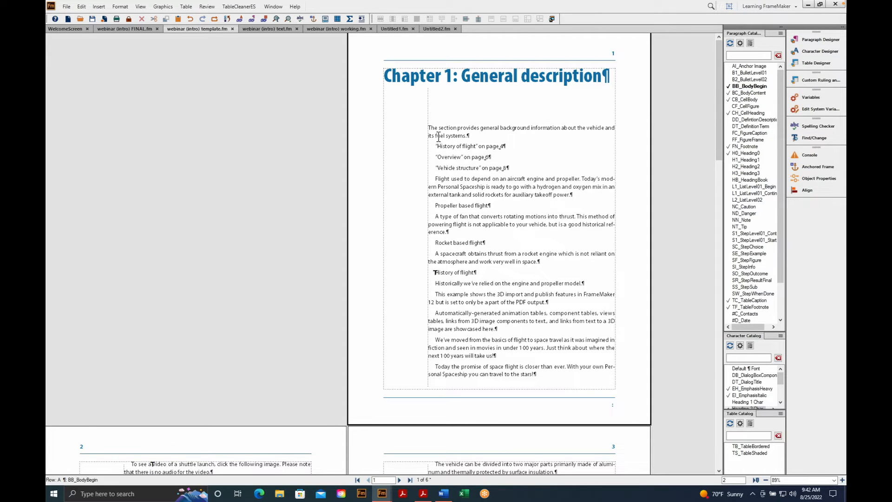
drag(442, 148, 524, 174)
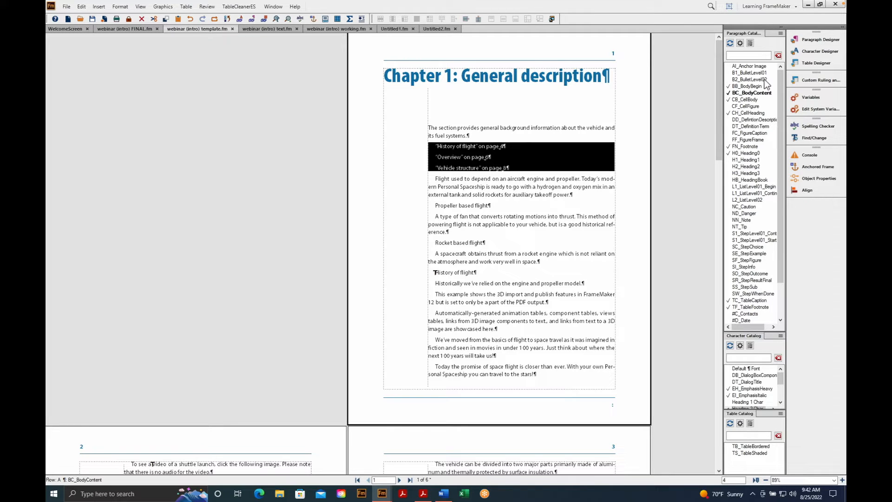
click(749, 73)
Step: Style "Propeller based flight" and "Rocket based flight" as DT_DefinitionTerm and the paragraph under each as DD_DefintionDescription
click(487, 213)
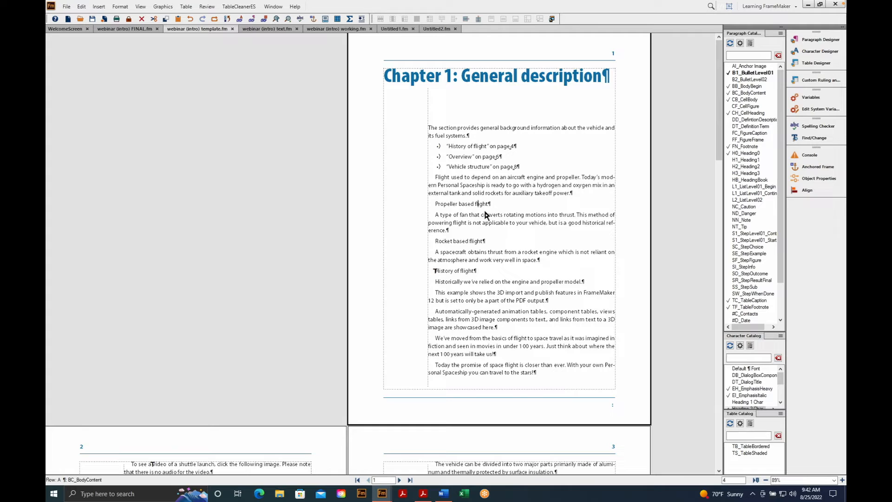
click(751, 127)
click(563, 225)
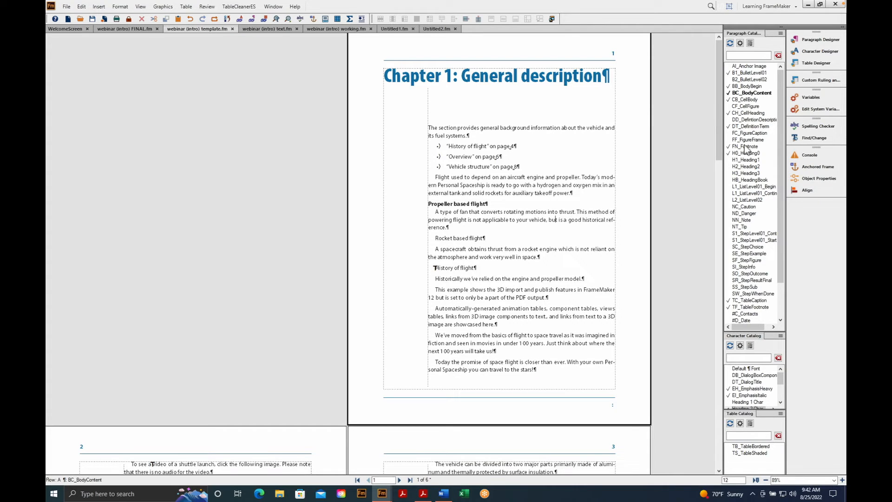
click(754, 120)
click(501, 235)
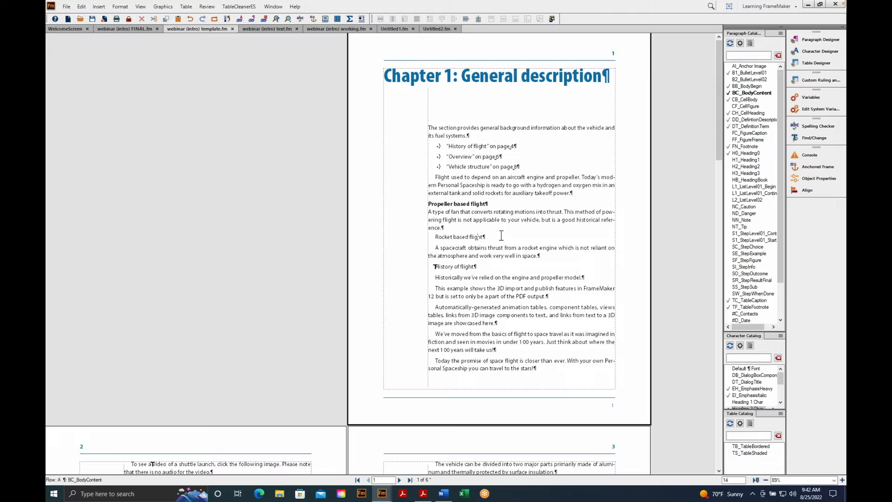
click(754, 126)
click(539, 251)
click(761, 120)
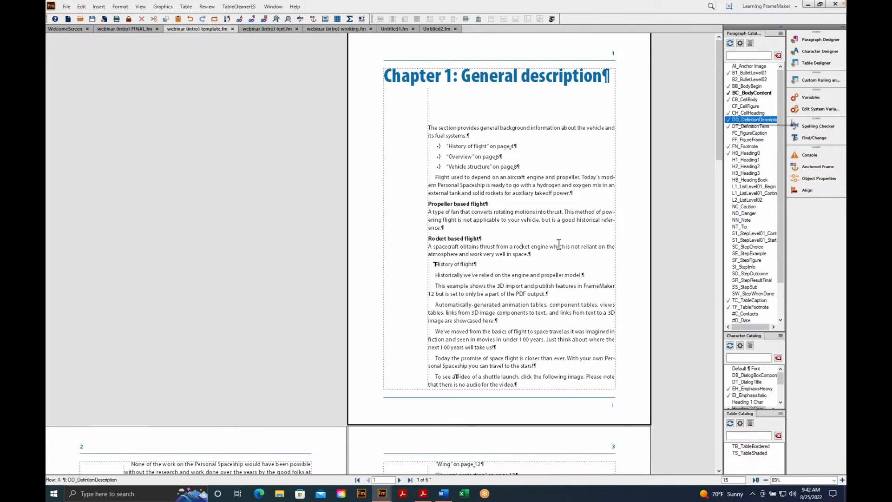
Step: Apply H1_Heading1 to "History of flight" and BB_BodyBegin to the paragraph directly below it
click(477, 275)
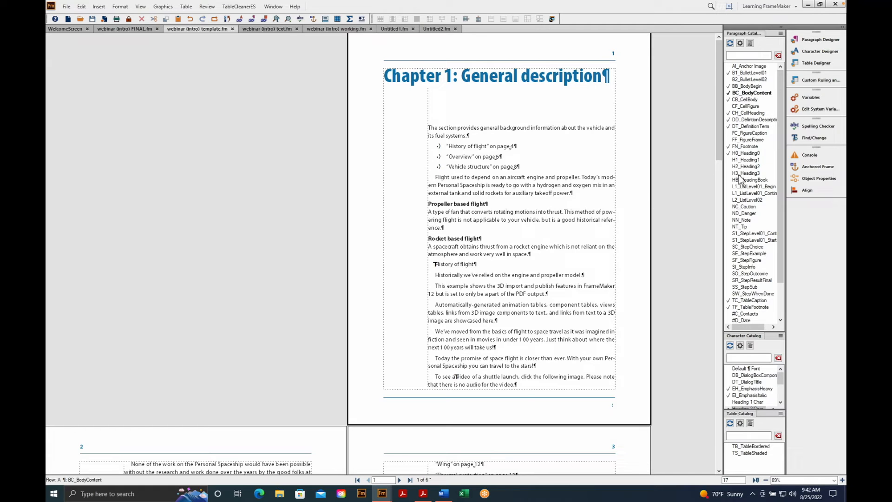
click(749, 160)
click(464, 294)
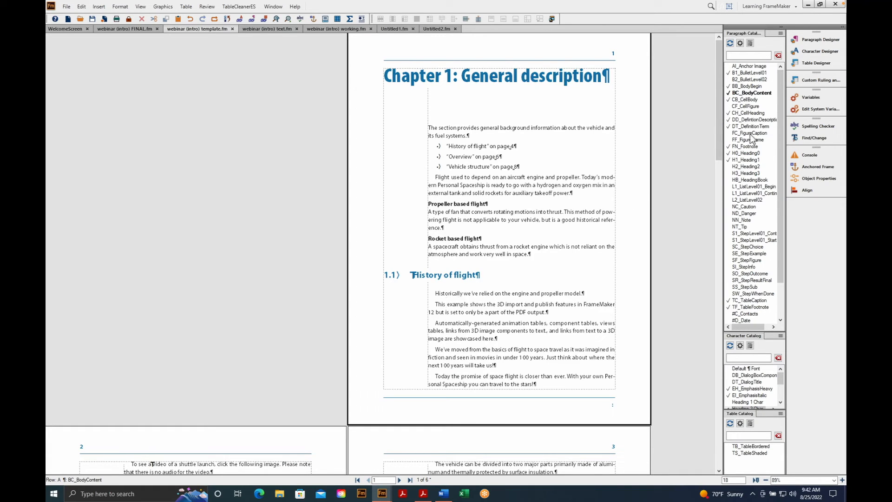
click(758, 87)
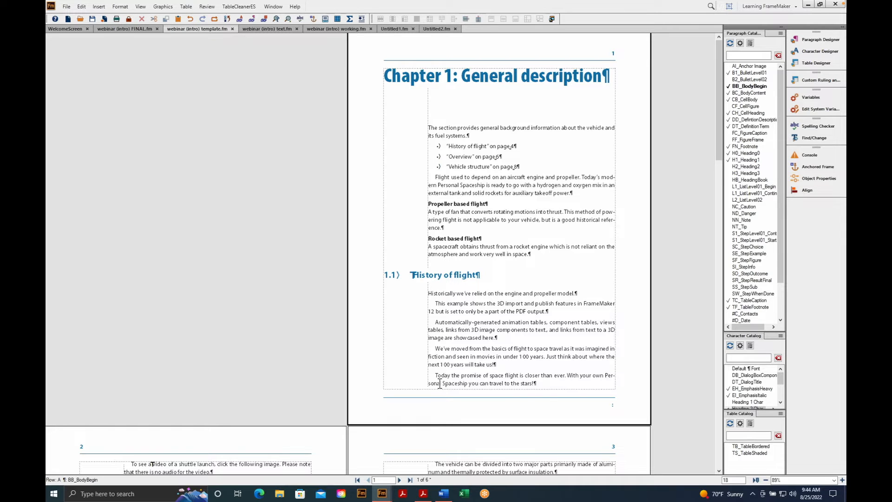
Step: Delete all the formatted text from the template document's main flow
key(ctrl+a)
key(Delete)
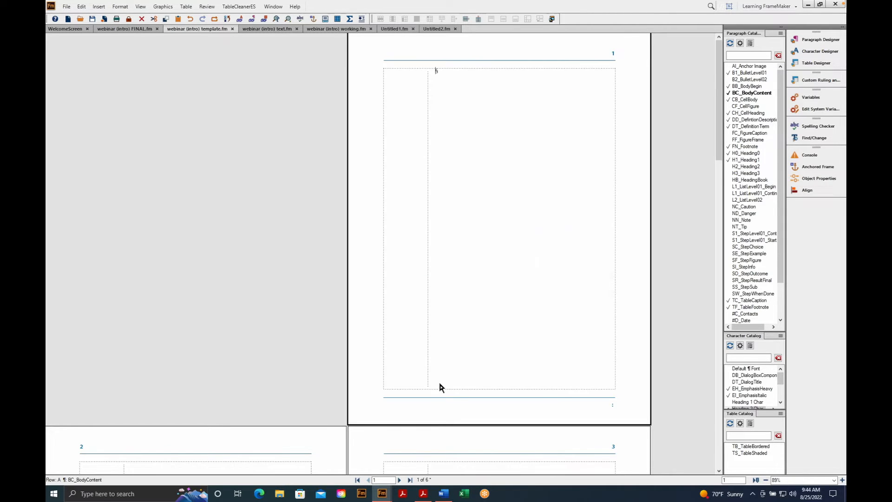
Step: Switch to Word and show the Styles pane for the style mapping document, placed beside the page and enlarged to list every style
click(444, 493)
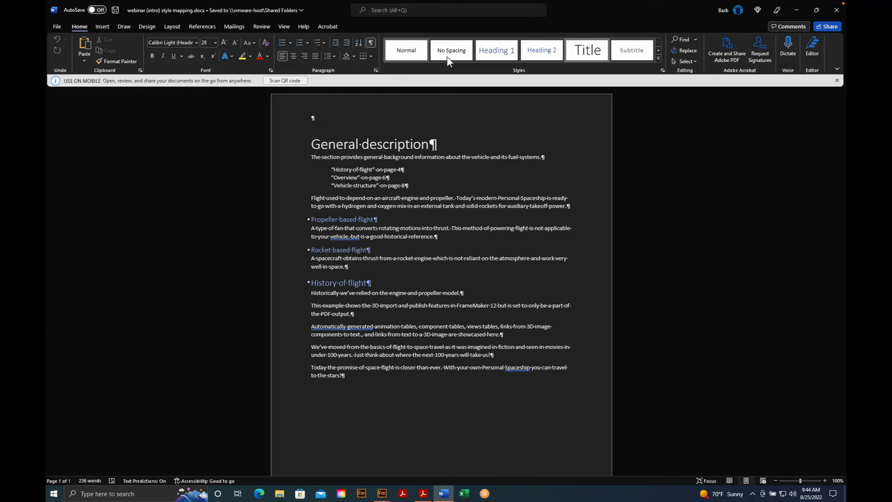
click(409, 55)
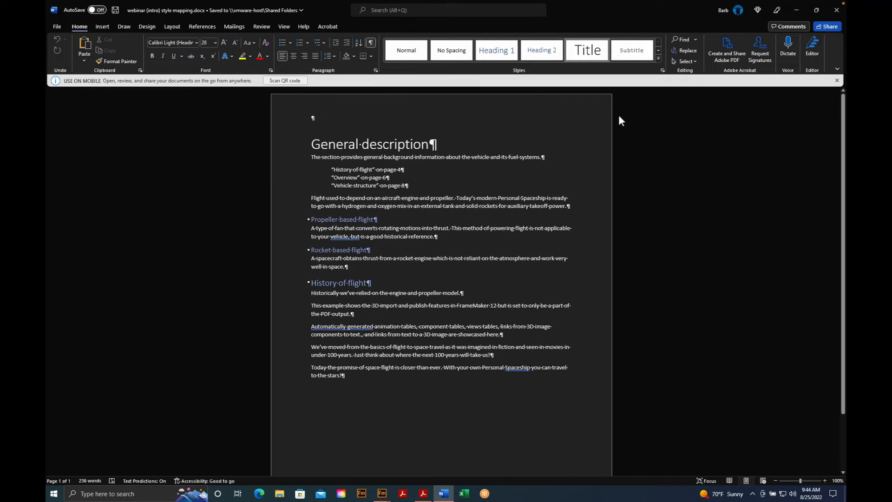
click(668, 74)
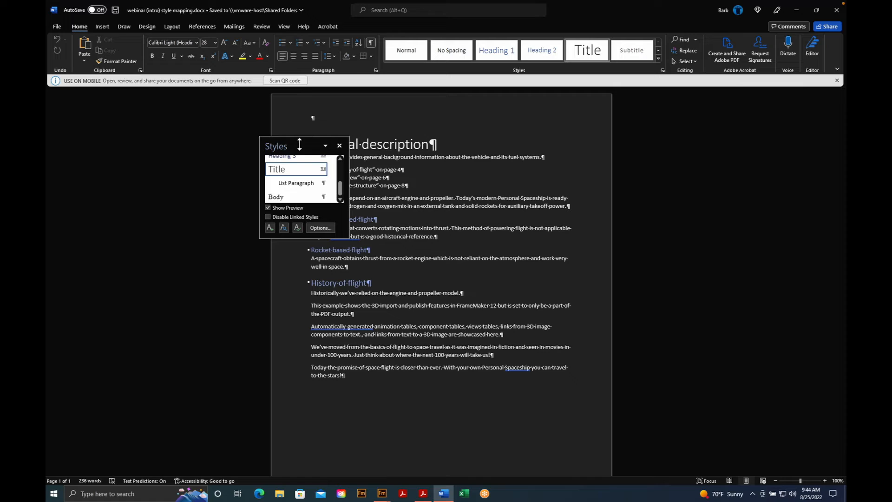
drag(299, 148, 656, 113)
drag(661, 206, 660, 278)
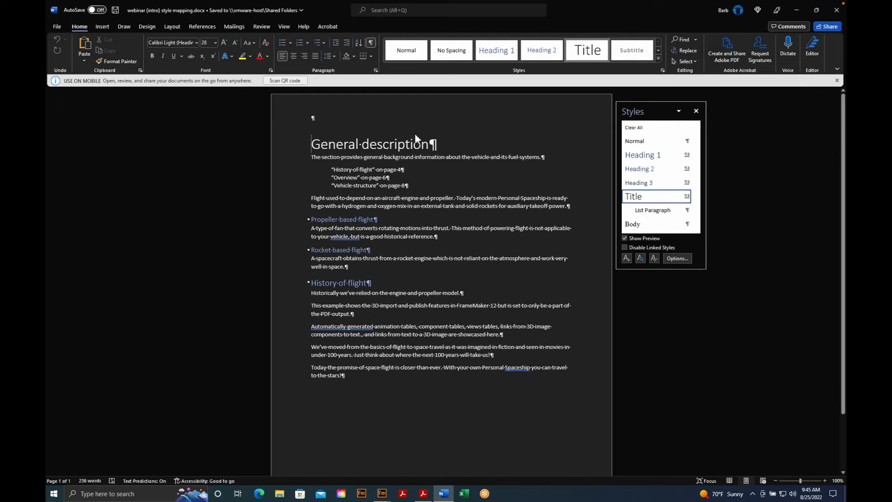
Step: Check which Word styles the title, introductory paragraph, page references, "Propeller based flight" and "History of flight" use
click(356, 147)
click(351, 158)
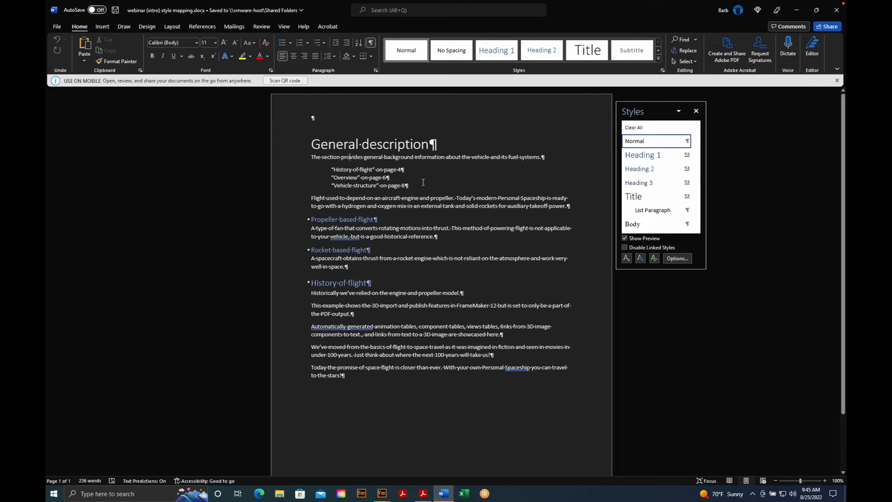
click(356, 175)
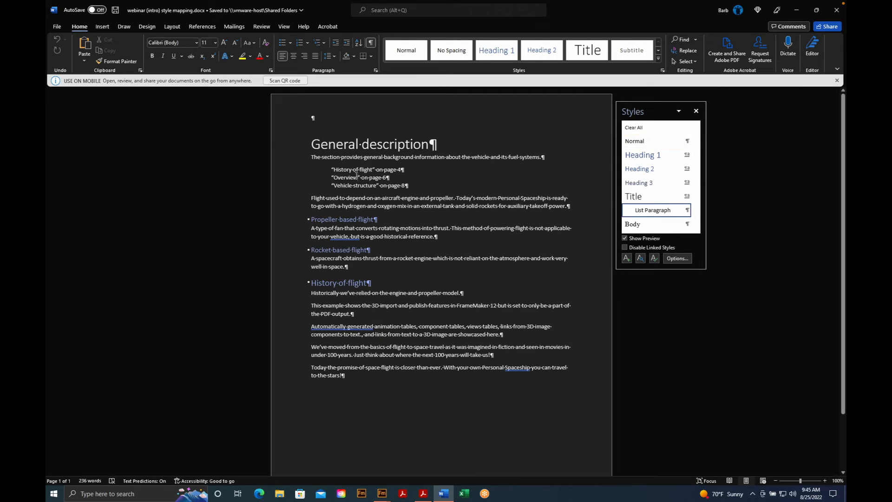
click(329, 219)
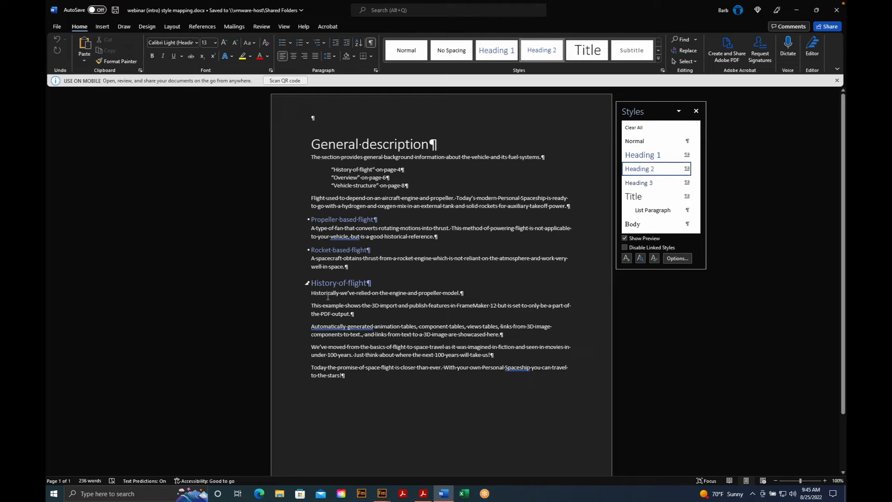
click(324, 281)
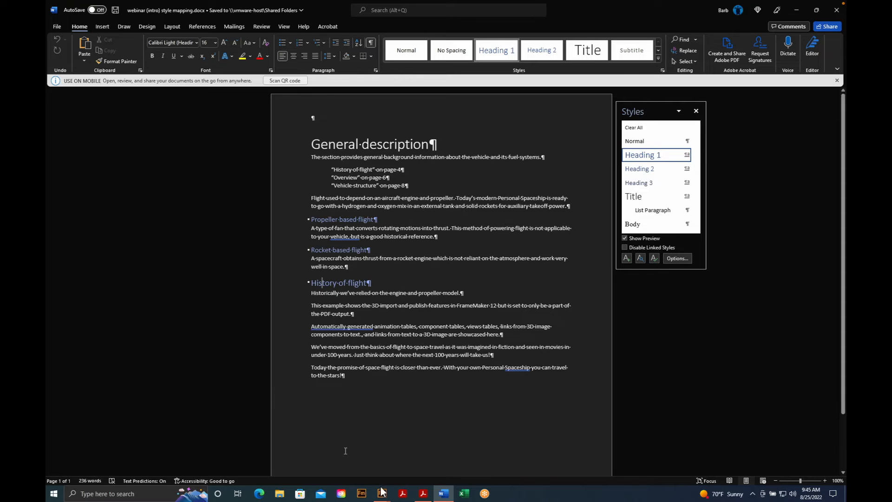
Step: Switch back to FrameMaker with the emptied webinar (intro) template.fm document in front
mouse_move(395, 451)
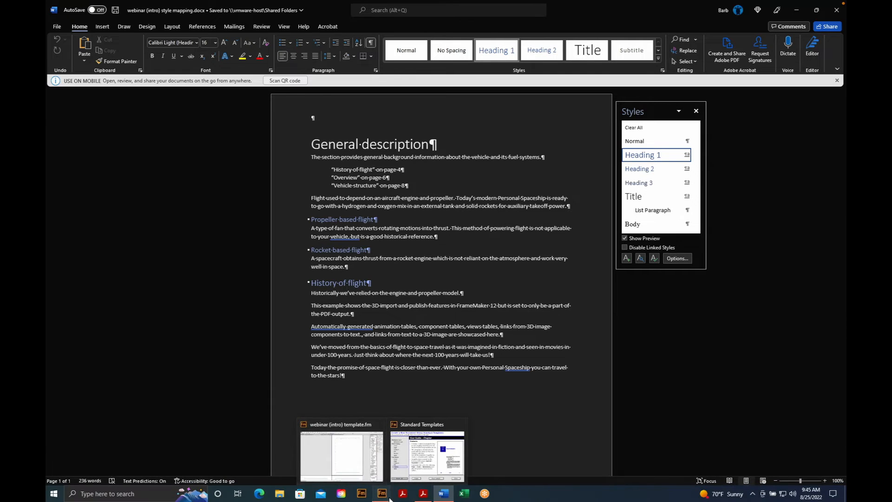
click(389, 498)
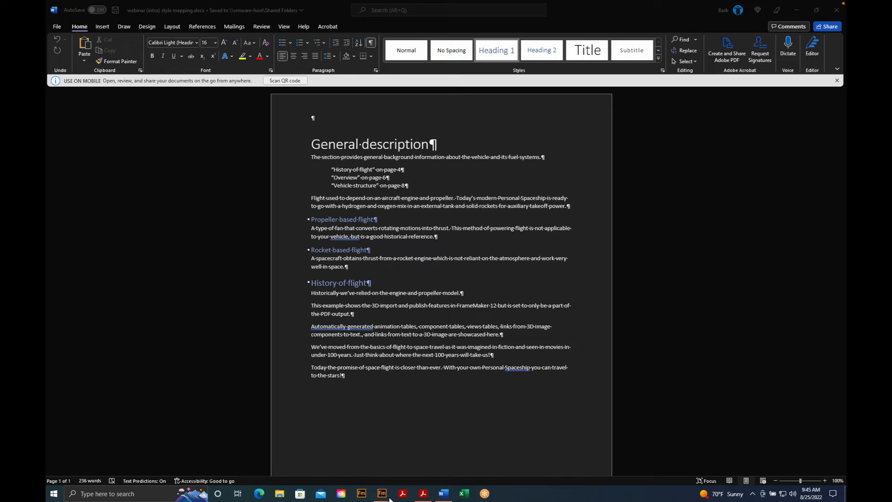
mouse_move(389, 498)
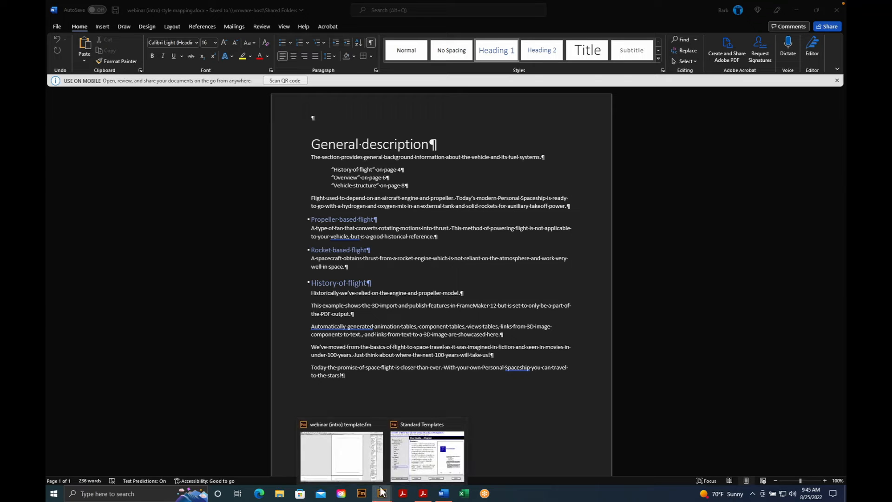
click(352, 461)
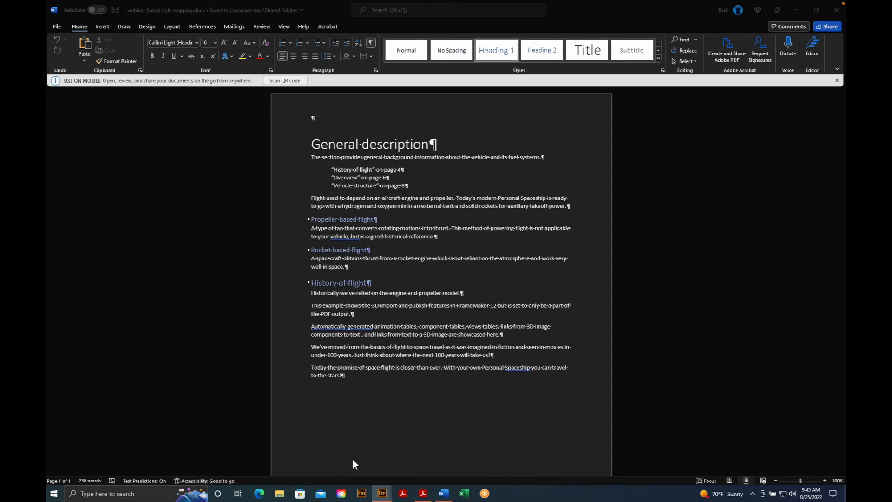
mouse_move(395, 499)
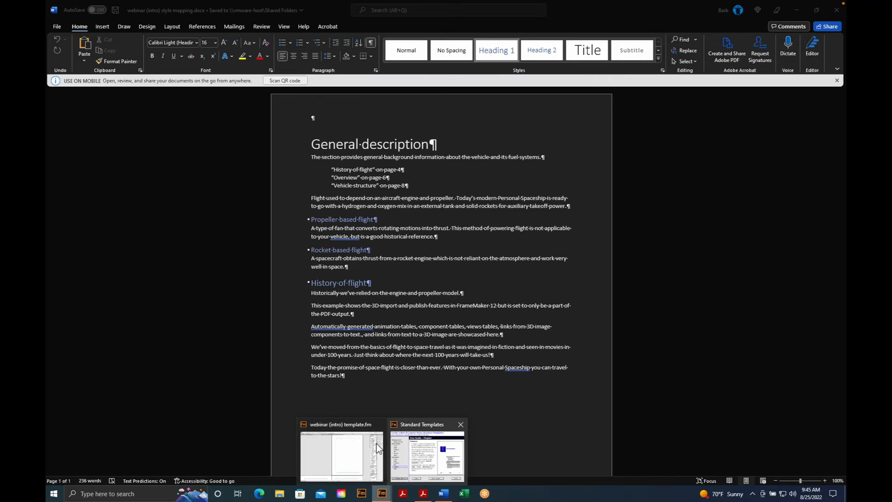
mouse_move(376, 443)
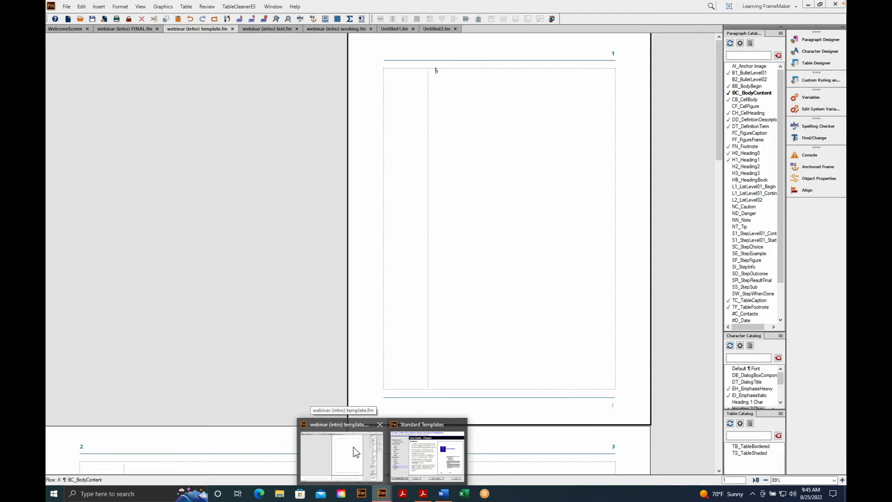
click(353, 447)
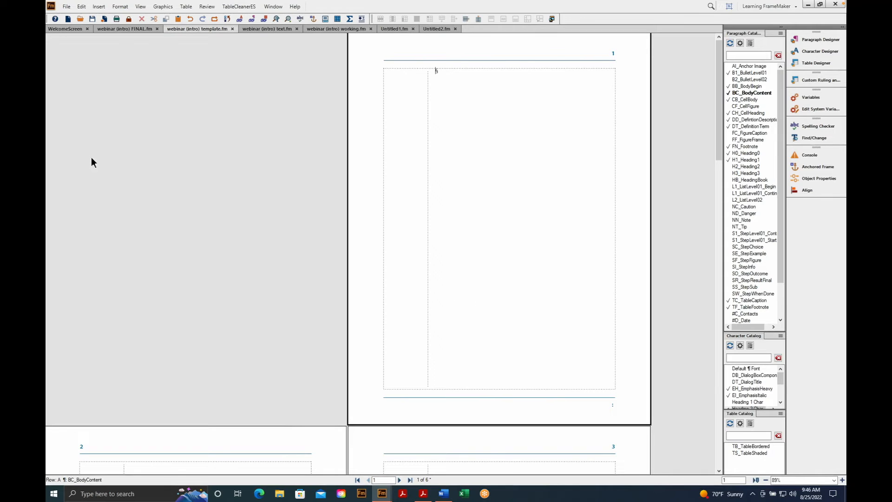
Step: Import webinar (intro) style mapping.docx from the assets folder, copied into the document and converted from Microsoft Word
click(67, 7)
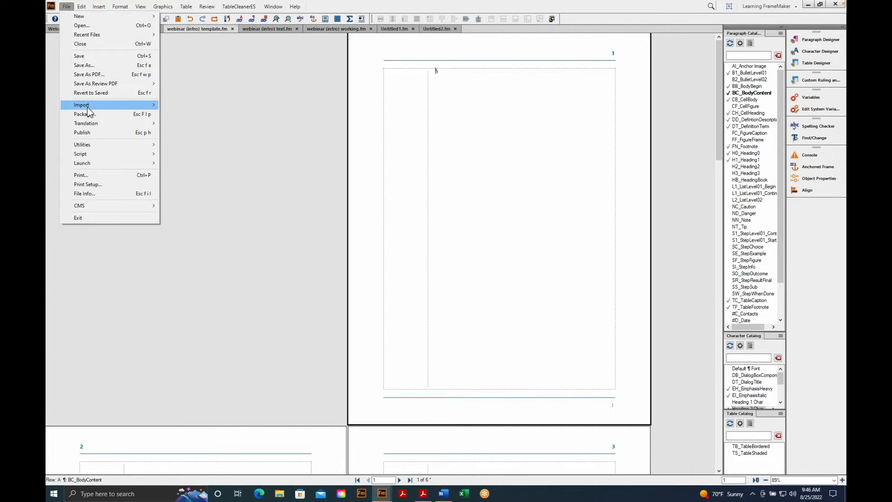
mouse_move(88, 108)
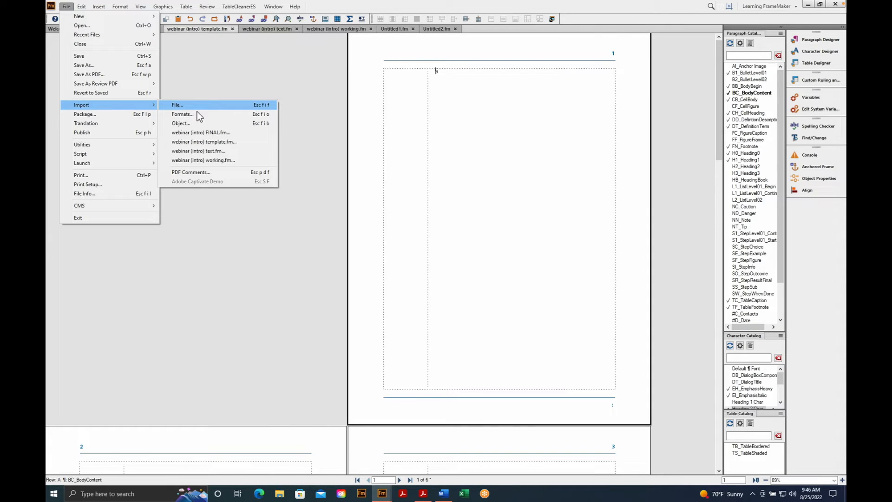
key(Return)
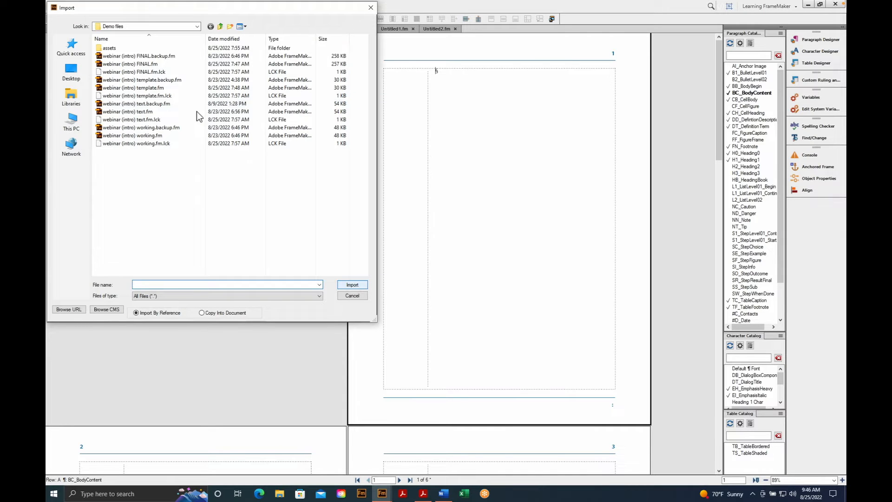
double_click(117, 49)
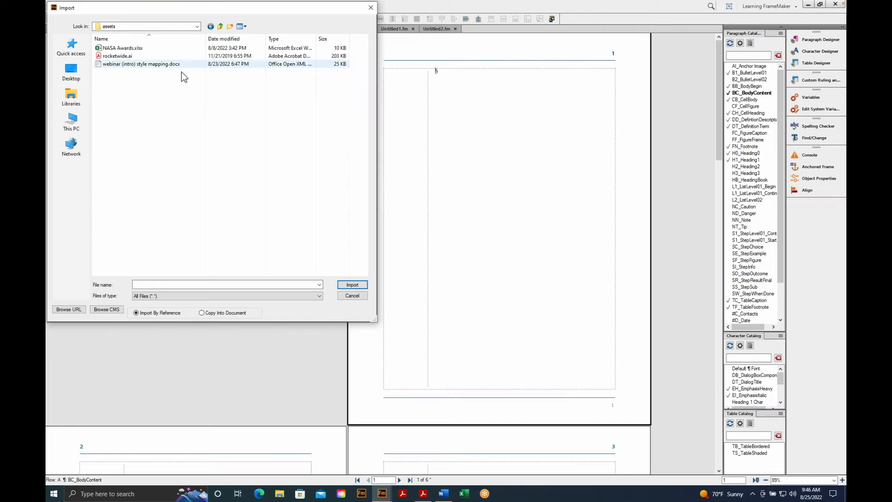
click(182, 65)
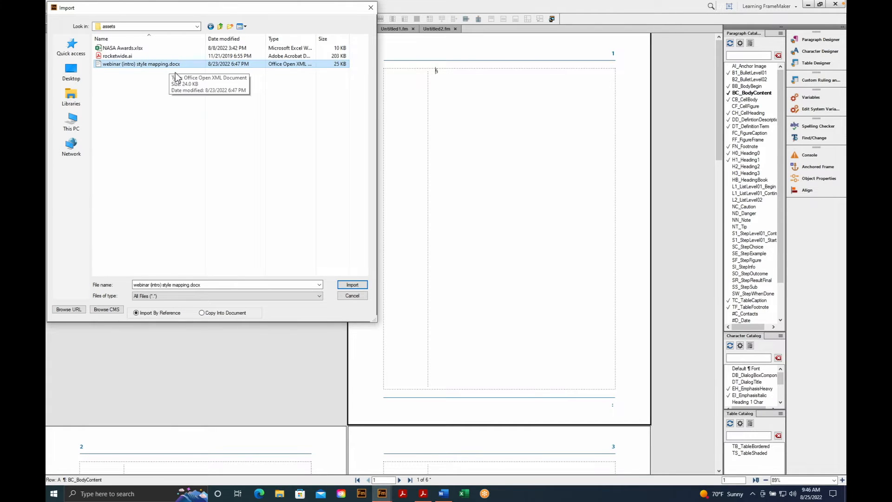
click(219, 319)
click(360, 287)
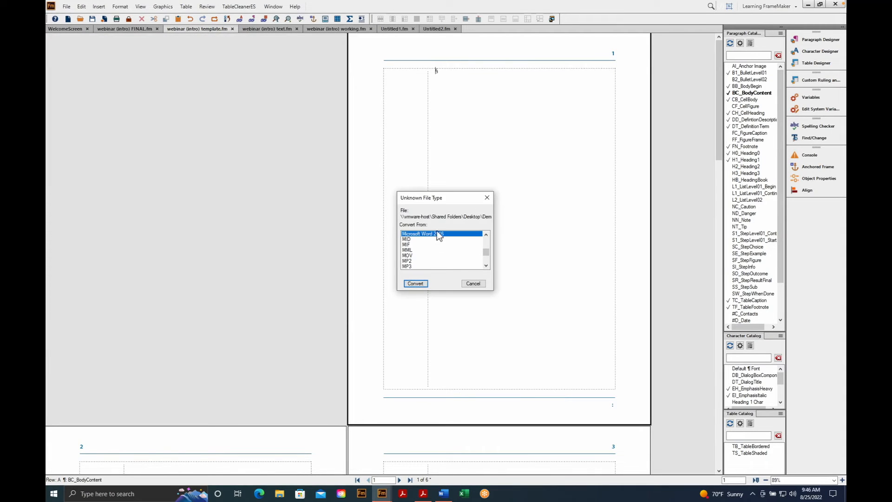
click(423, 288)
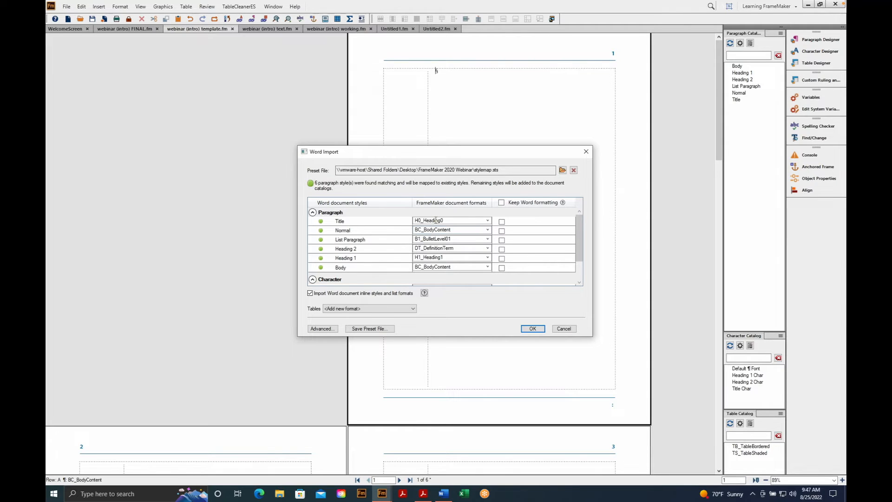
Step: Review the FrameMaker formats available for the Word Title and Normal styles, and accept the import with the stylemap.sts mapping
click(492, 224)
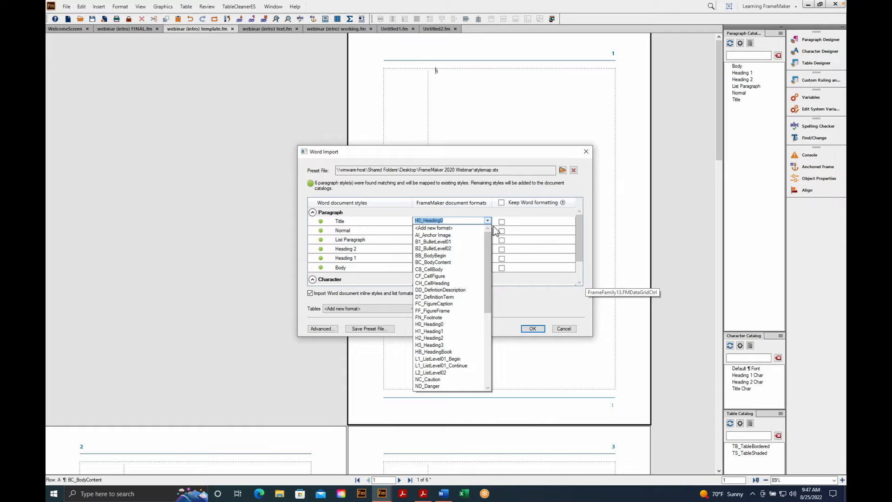
click(493, 226)
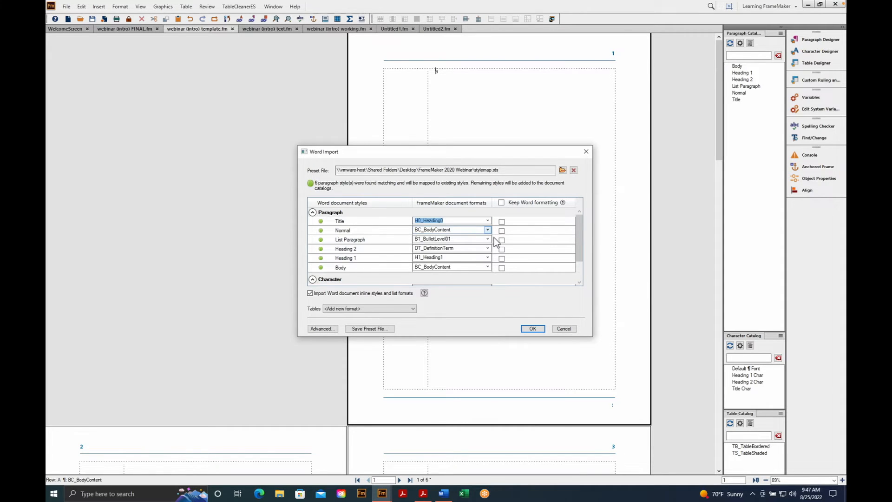
click(488, 230)
click(495, 240)
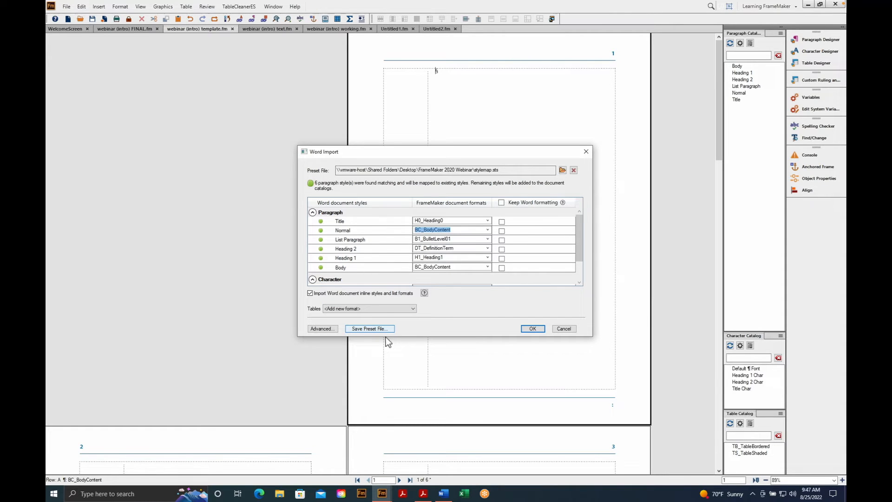
click(539, 334)
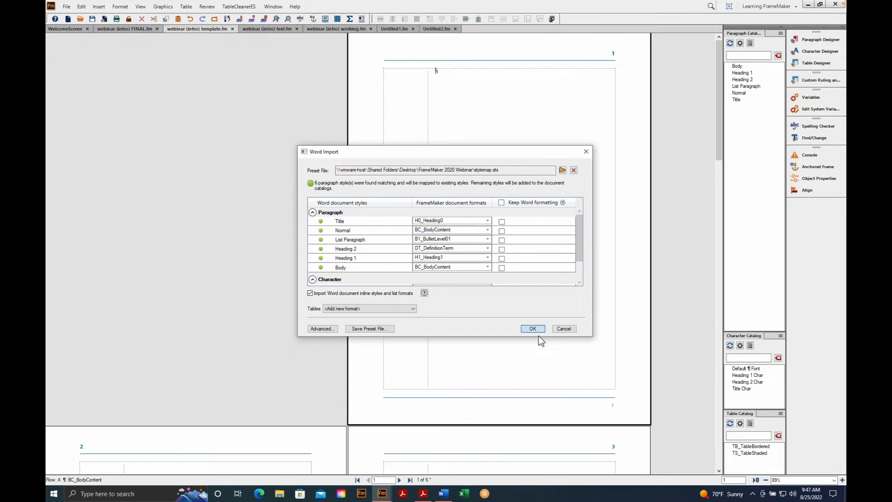
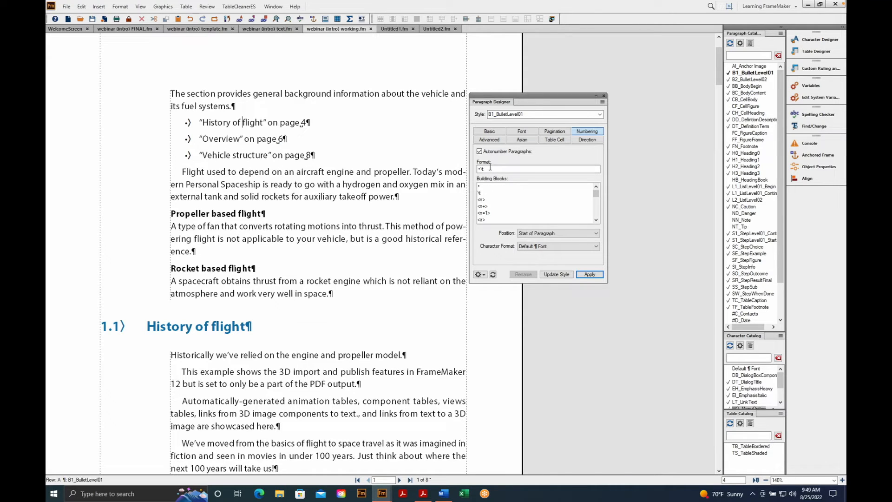
Step: Try B2_BulletLevel02 on the "History of flight" page reference, and apply L1_ListLevel01_Continue to all three page references
click(751, 79)
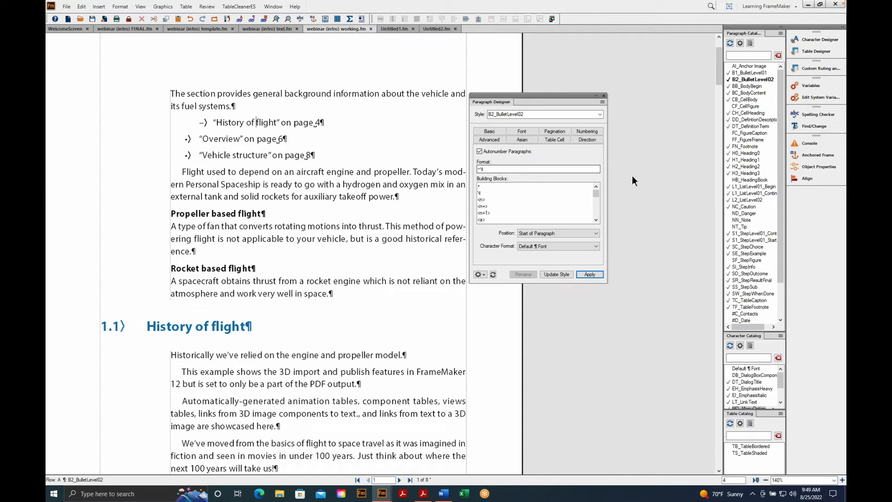
click(744, 196)
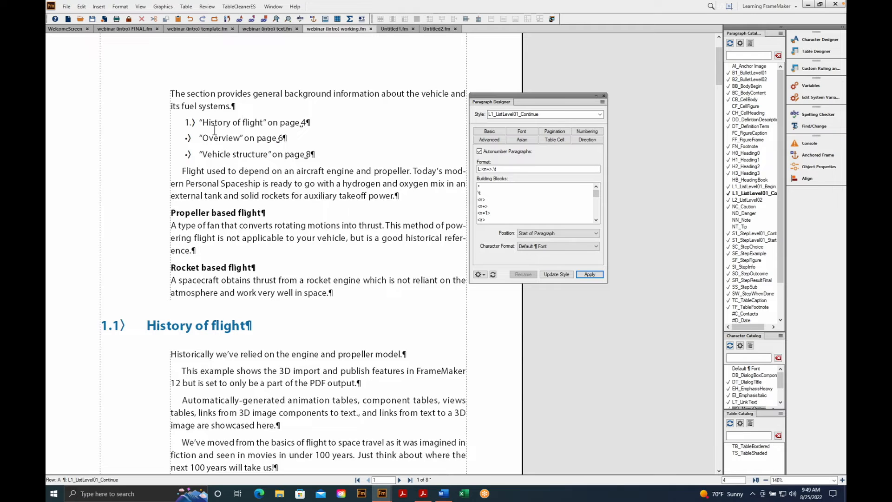
drag(208, 122, 207, 155)
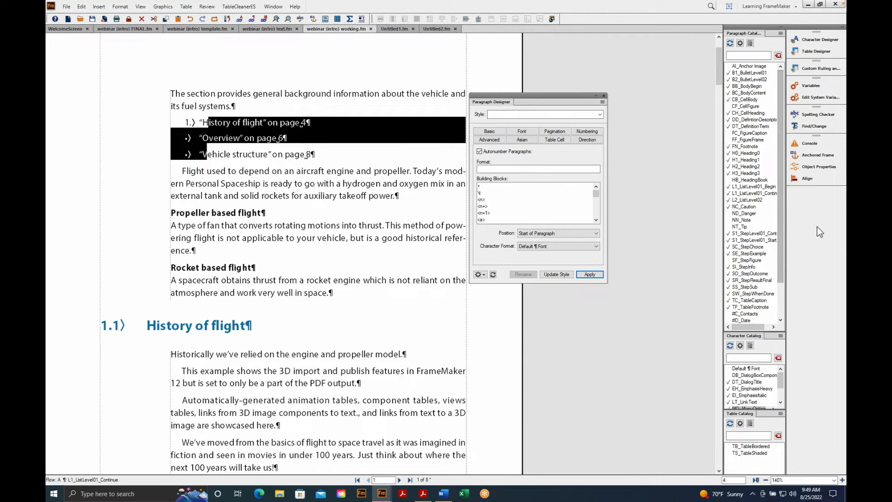
click(761, 194)
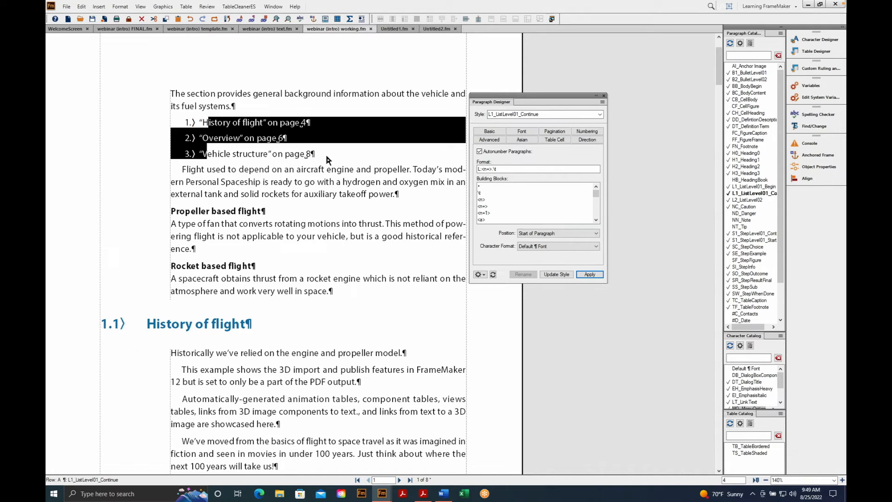
Step: Apply the S1_StepLevel01_Continue style to the three page references below the introductory paragraph
click(287, 144)
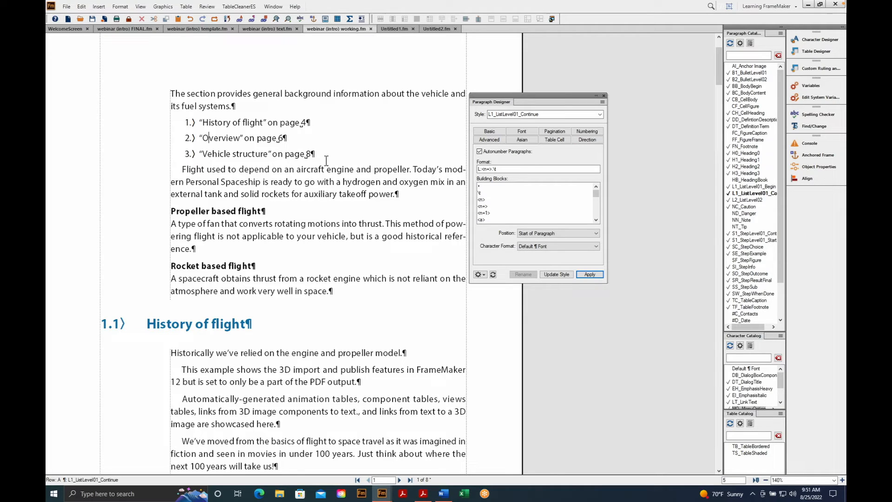
click(481, 169)
drag(224, 123, 239, 163)
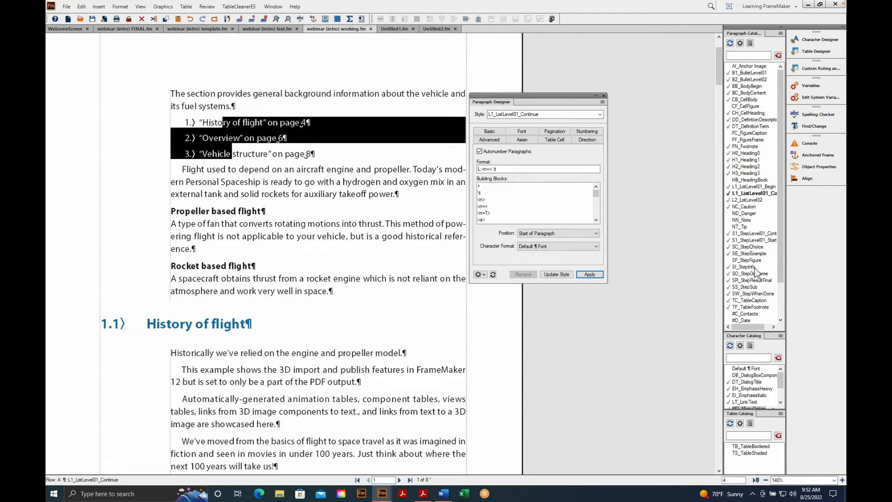
click(750, 234)
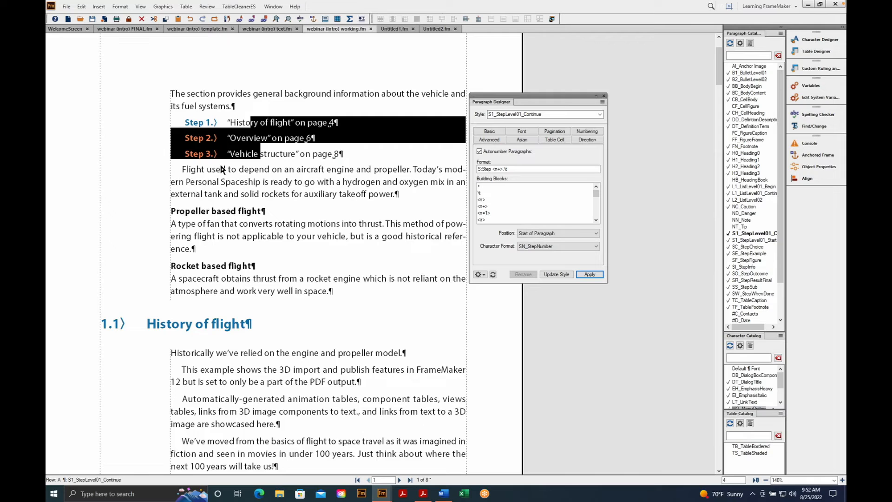
Step: Examine the autonumber formats of the chapter title and the "History of flight" and "Overview" headings
click(191, 170)
scroll(191, 170, up, 1)
scroll(190, 170, up, 1)
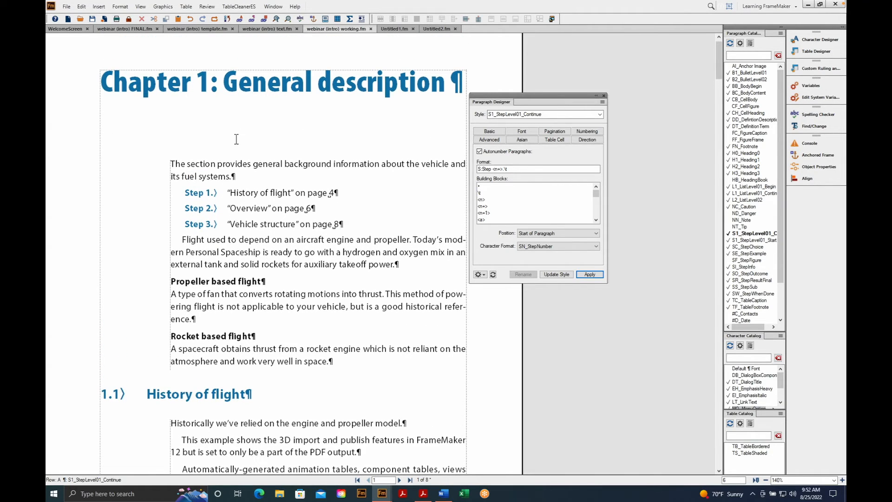
click(247, 91)
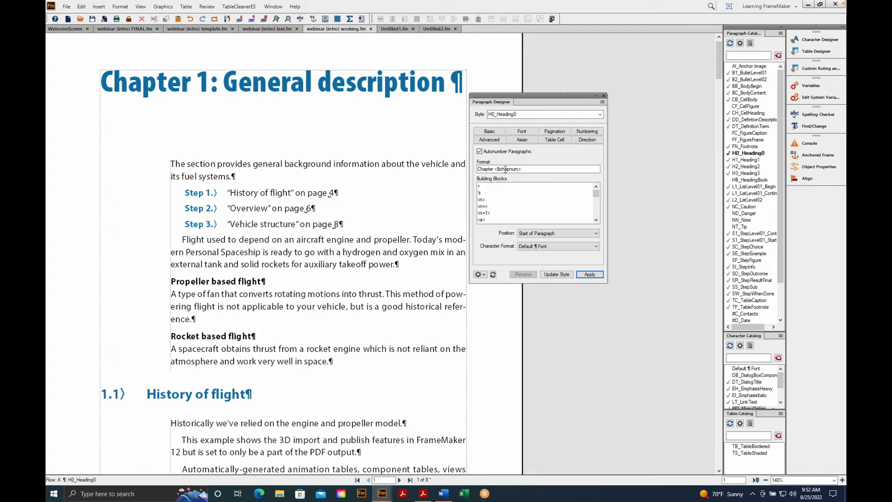
click(165, 399)
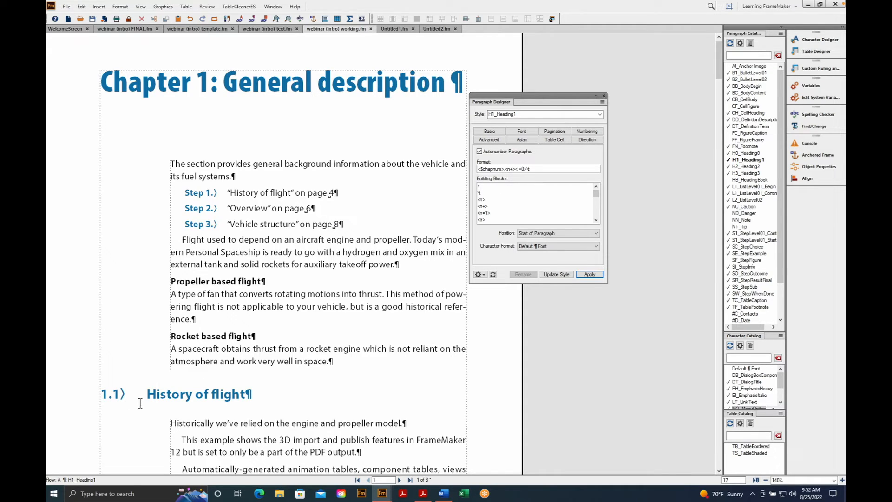
scroll(140, 403, down, 12)
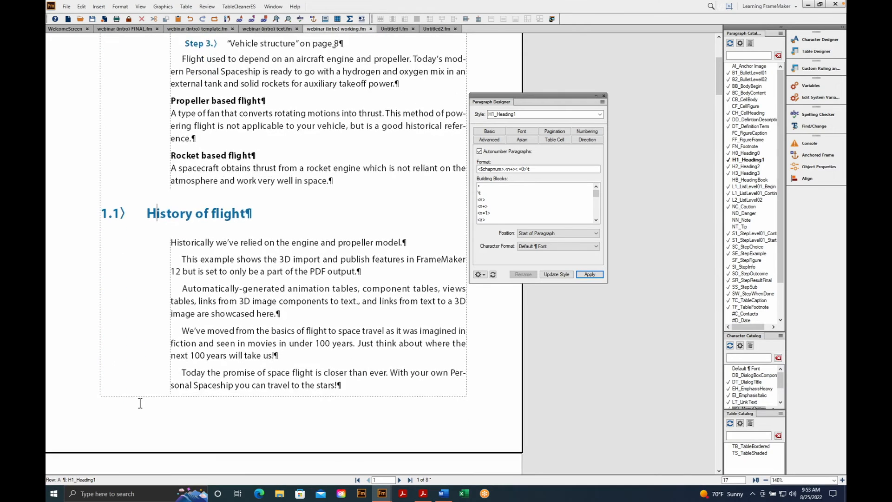
scroll(140, 403, down, 3)
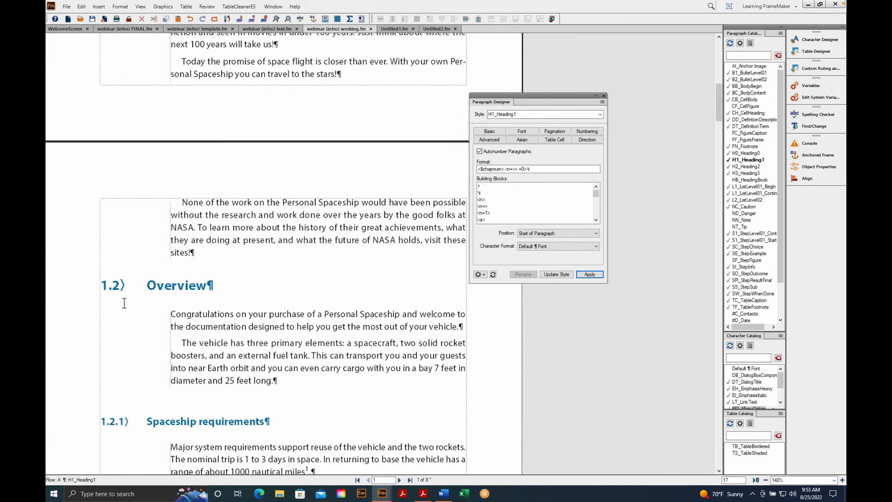
click(161, 292)
click(510, 170)
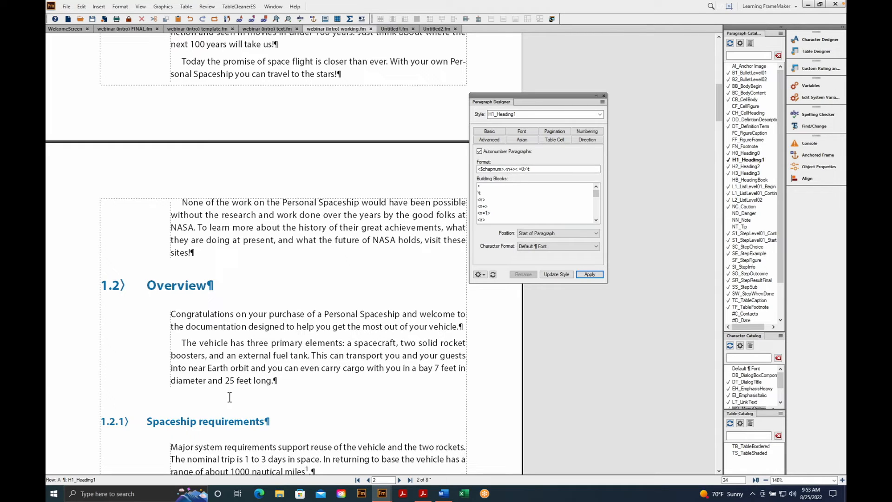
Step: Examine the autonumber formats of the "Spaceship requirements" and "Adjust the seat temperature" headings
click(190, 424)
scroll(400, 272, down, 3)
scroll(401, 272, down, 12)
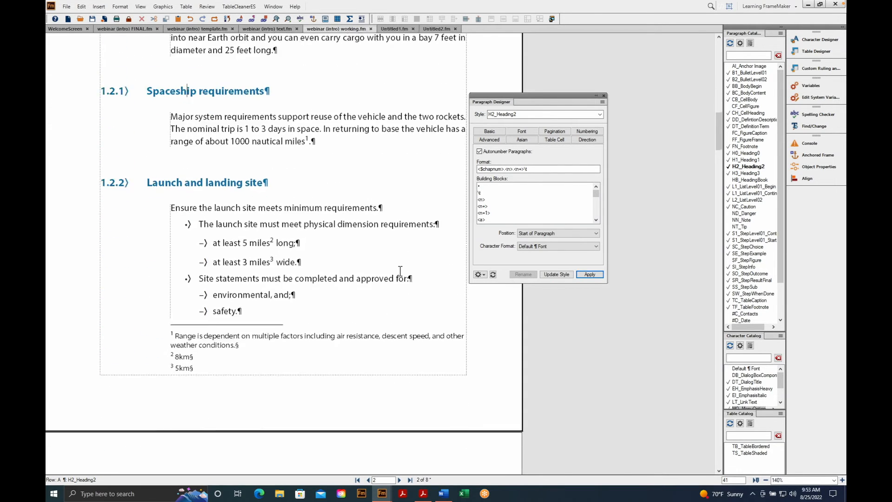
scroll(400, 272, down, 14)
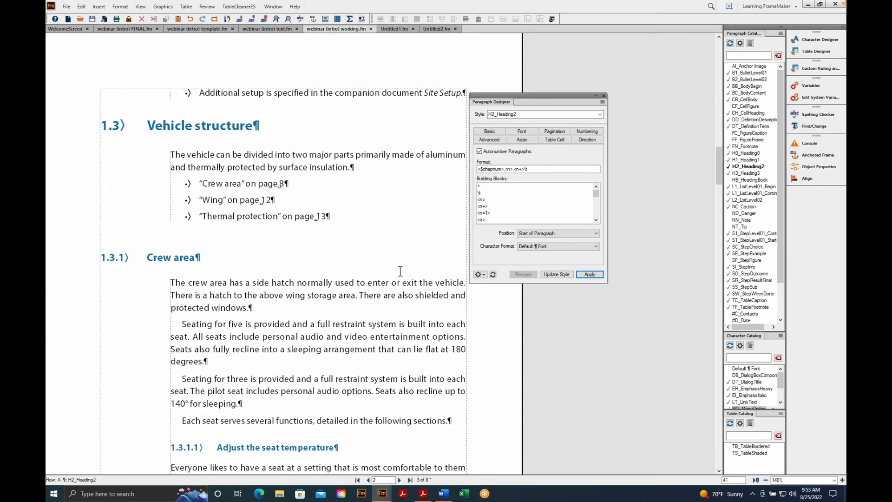
click(224, 327)
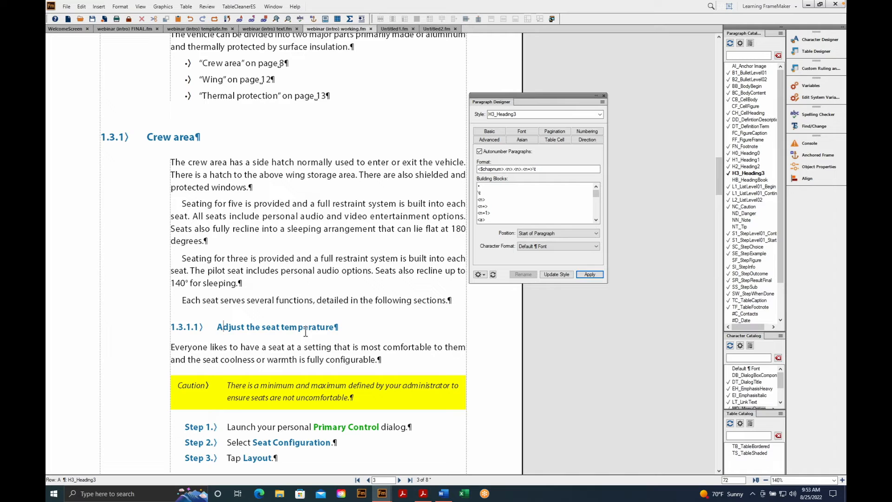
Step: Examine the autonumber format of the caution paragraph under "Adjust the seat temperature"
scroll(305, 331, down, 5)
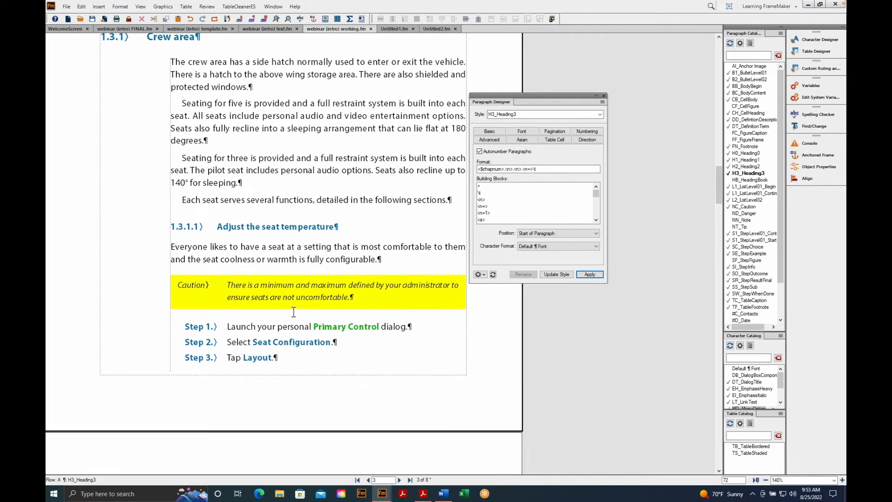
click(284, 303)
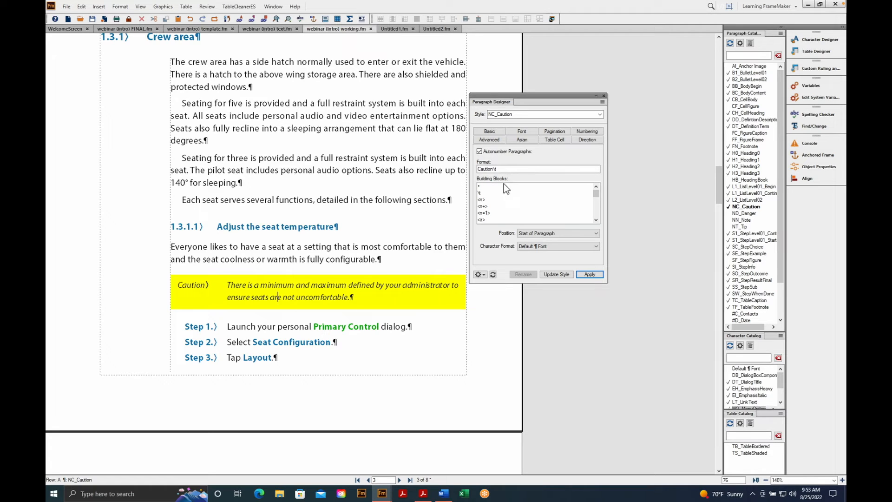
click(491, 170)
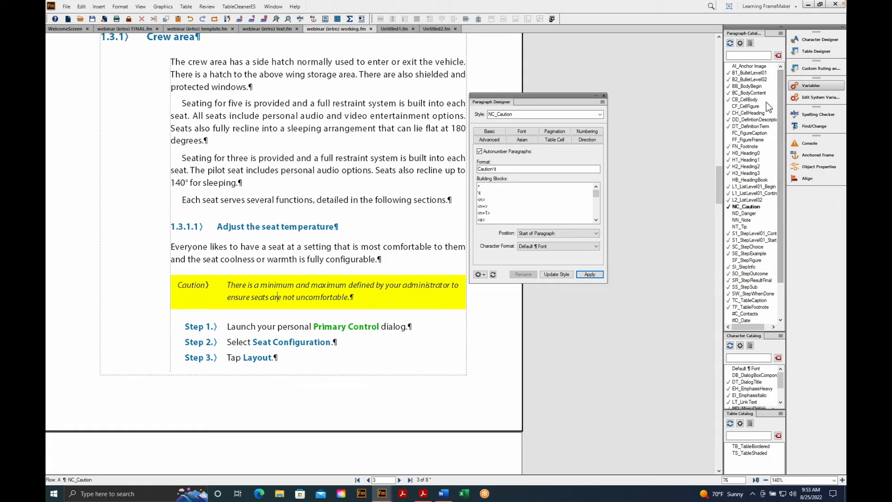
Step: Try the BB_BodyBegin, ND_Danger, NN_Note and NT_Tip styles on the caution paragraph, and reapply NC_Caution
click(757, 87)
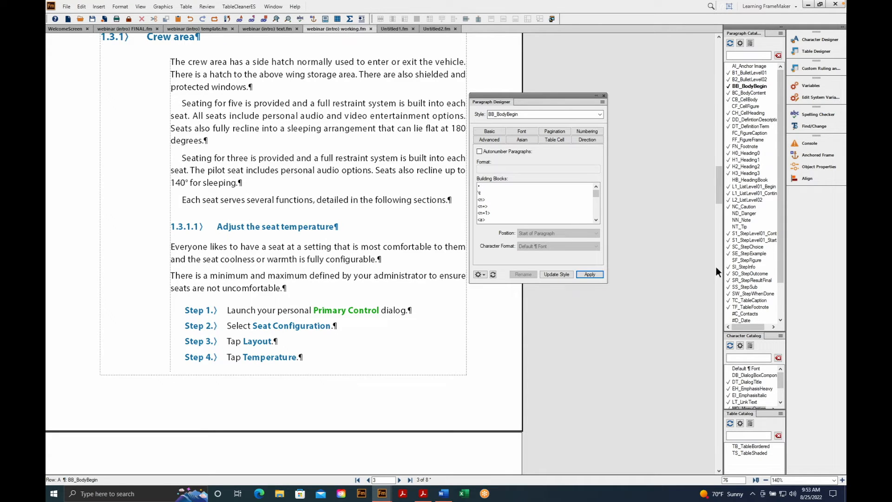
click(746, 206)
scroll(751, 214, down, 2)
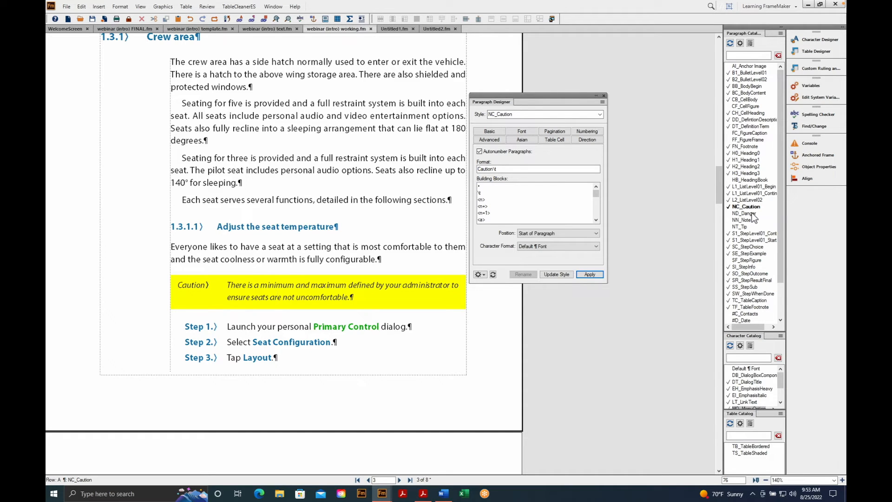
click(749, 214)
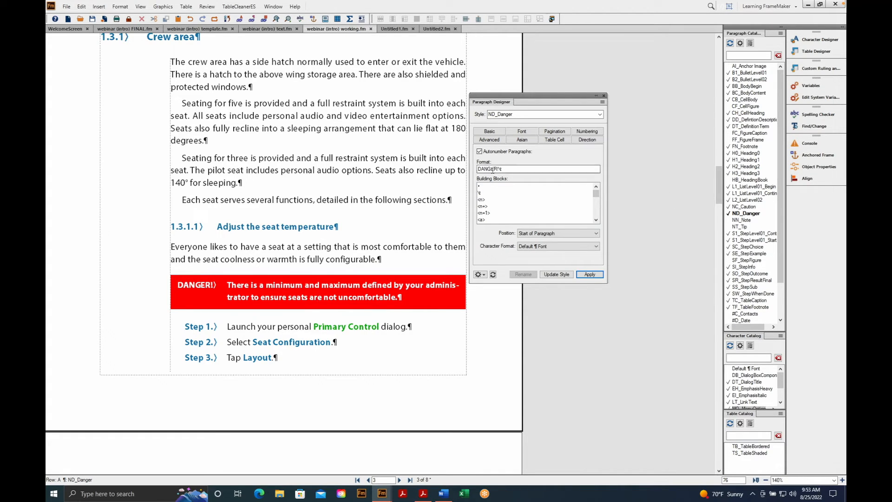
click(752, 220)
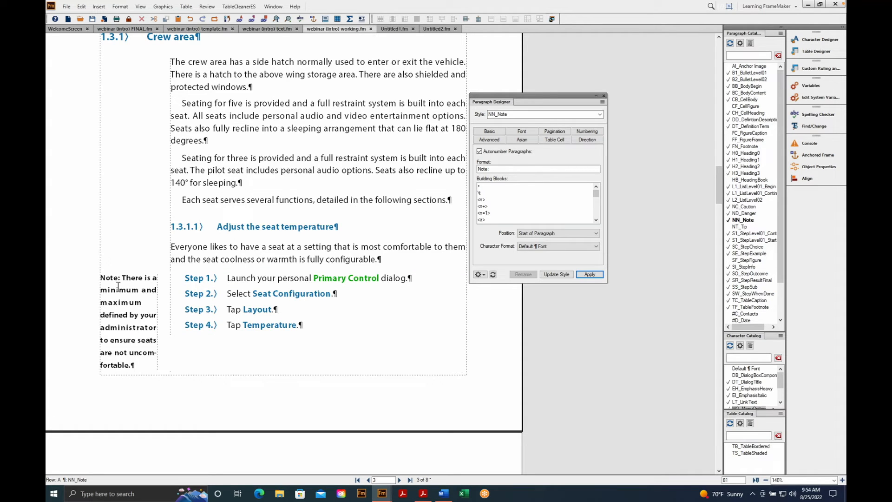
click(740, 227)
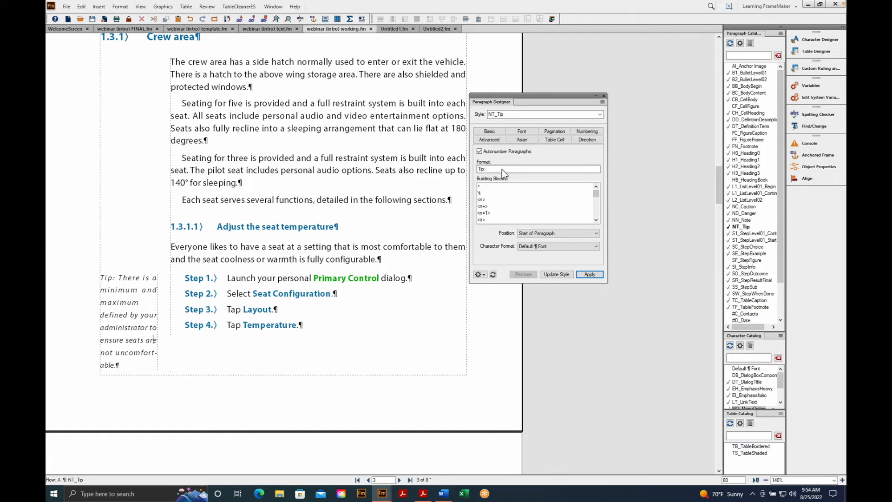
click(486, 169)
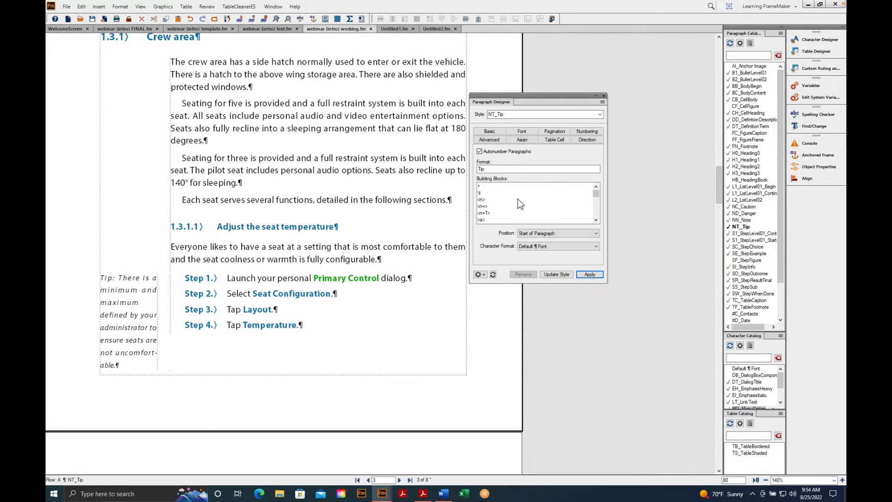
click(753, 207)
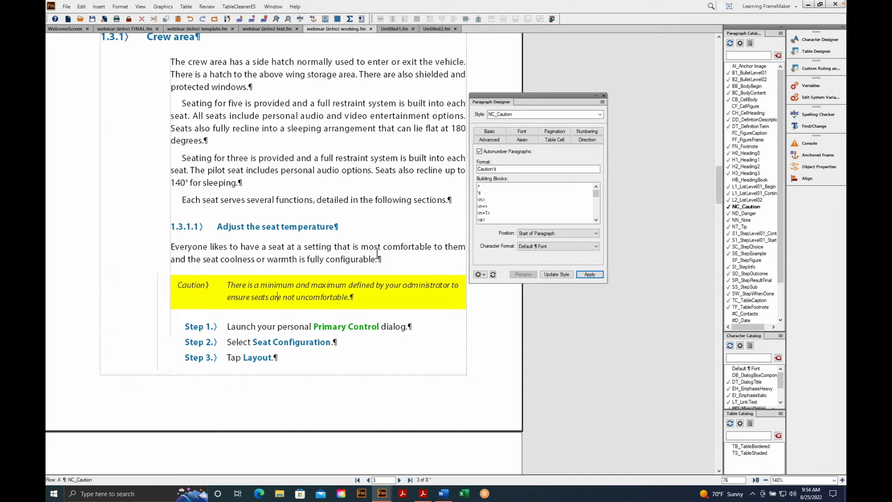
Step: Import NASA Awards.xlsx from the assets folder at the end of the "Awards and acknowledgment" text, copied into the document and converted from Microsoft Excel 2016
click(416, 486)
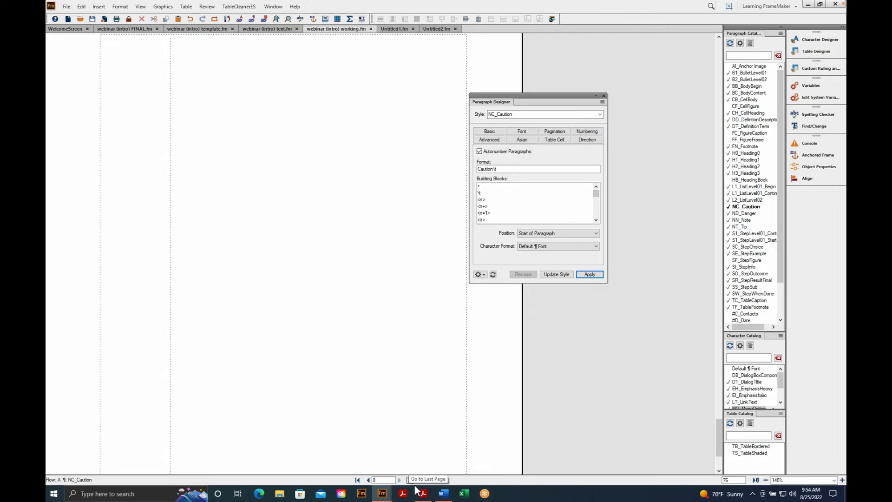
click(368, 480)
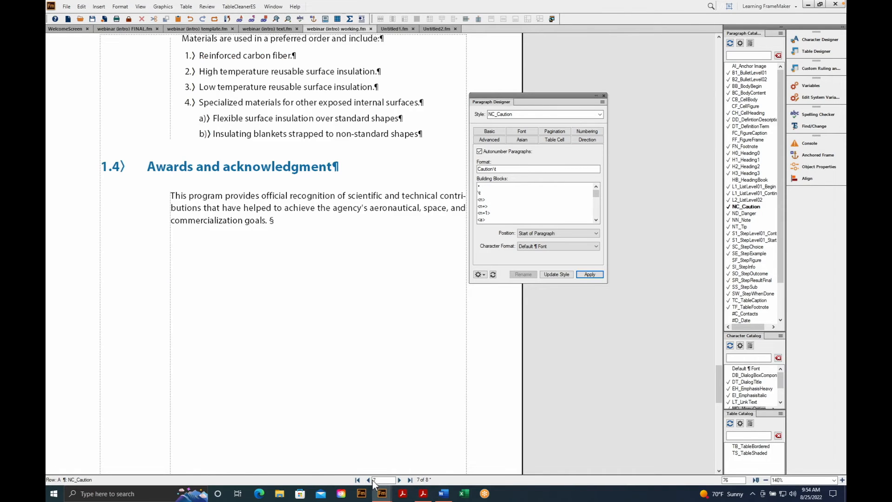
click(292, 236)
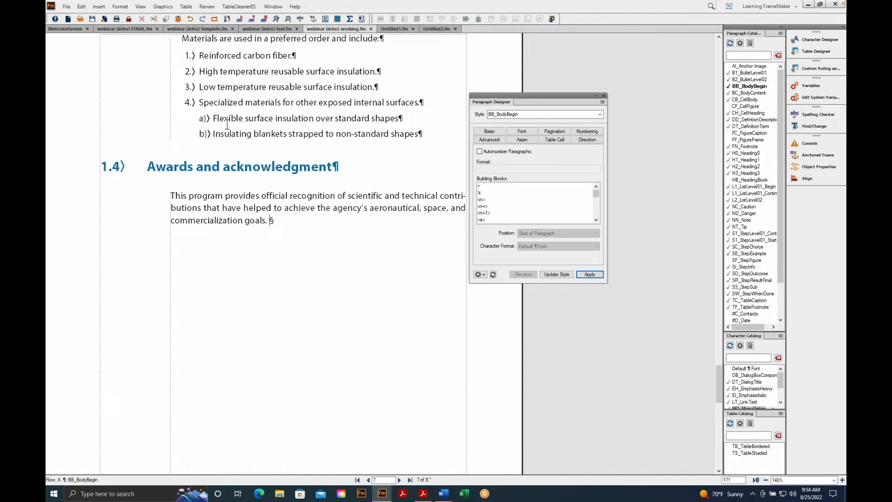
click(191, 7)
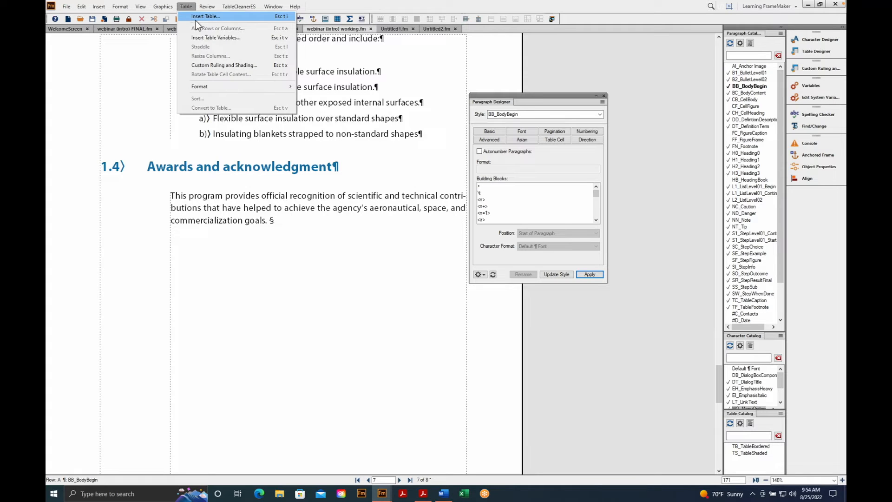
key(Escape)
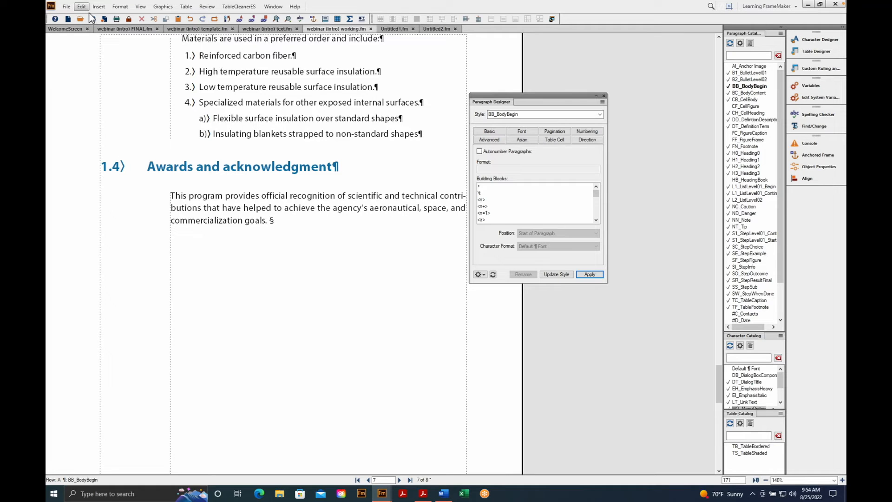
click(67, 7)
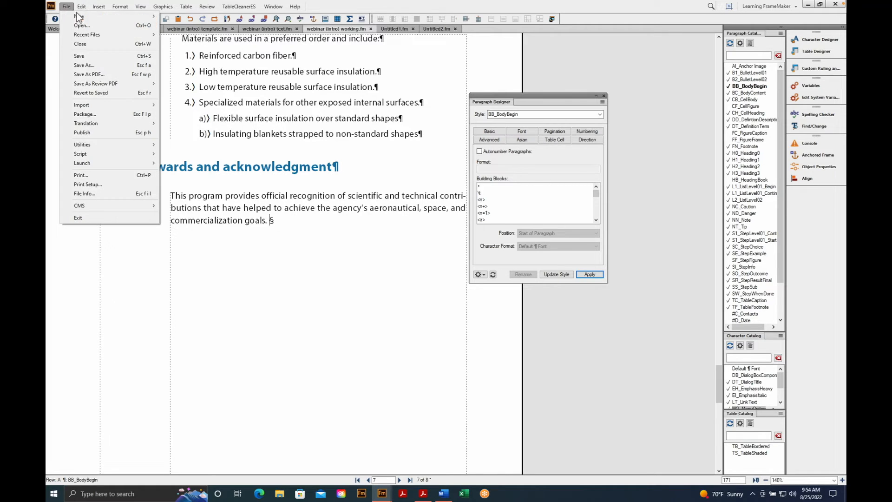
mouse_move(85, 106)
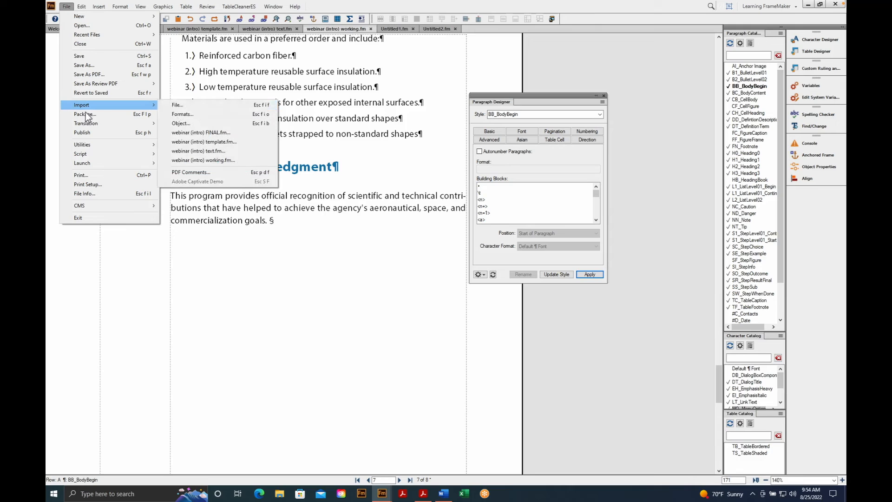
click(179, 111)
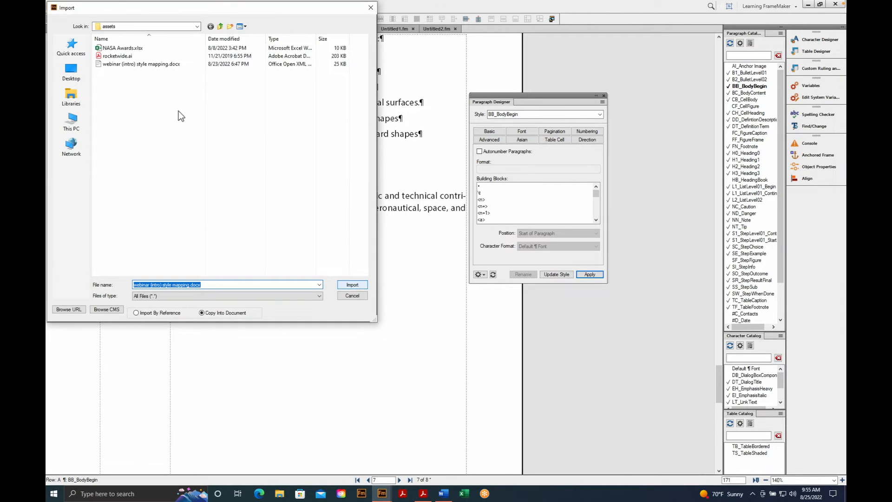
click(146, 49)
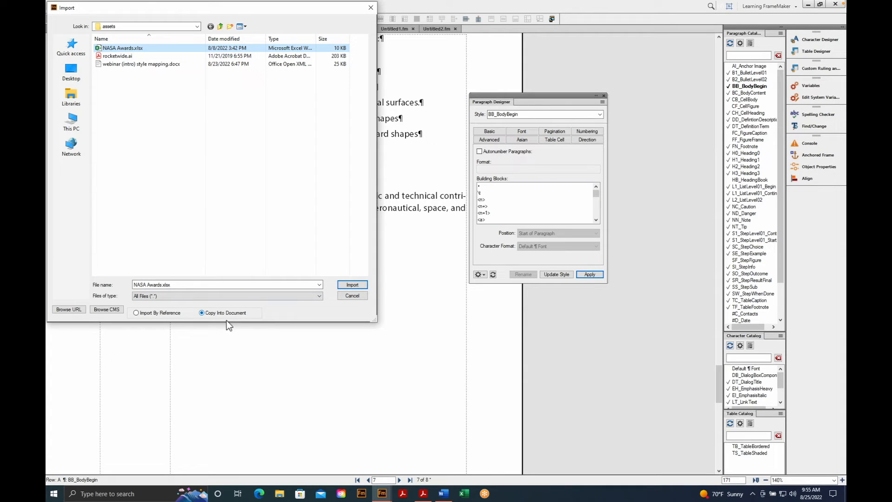
click(354, 287)
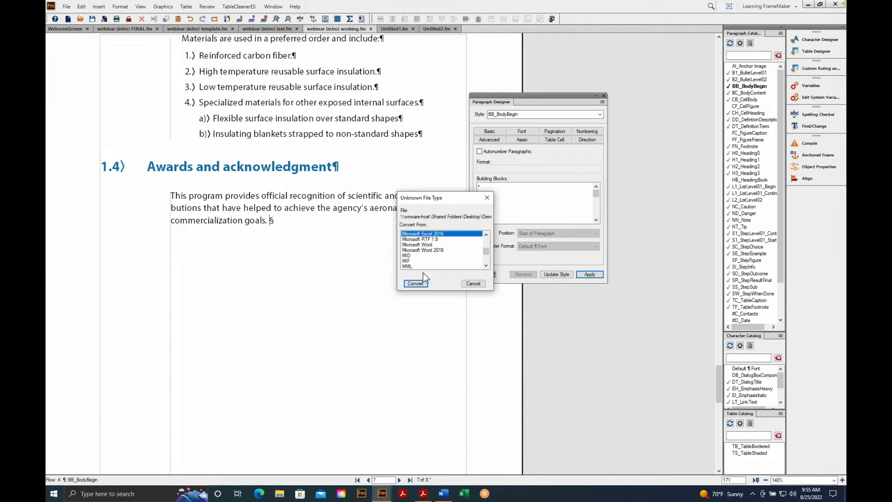
click(416, 284)
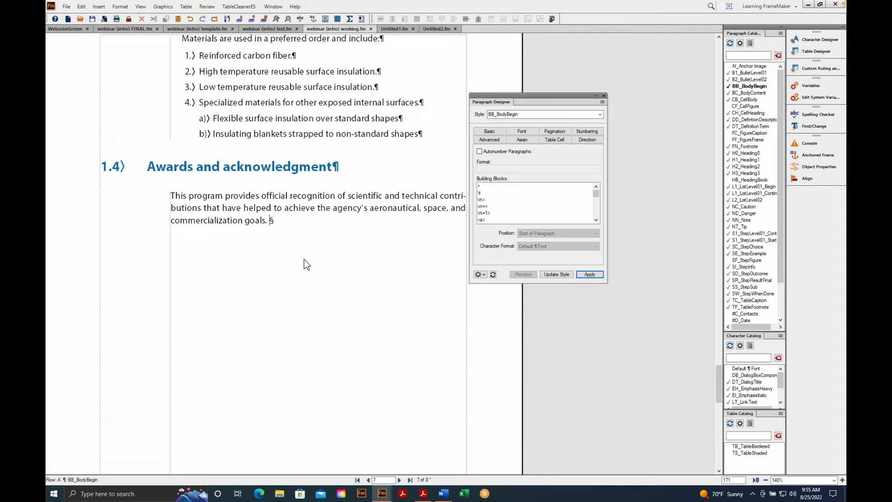
Step: Import main flow A of NASA Awards, reformatted using the current document's formats with other format overrides removed
drag(445, 182, 340, 229)
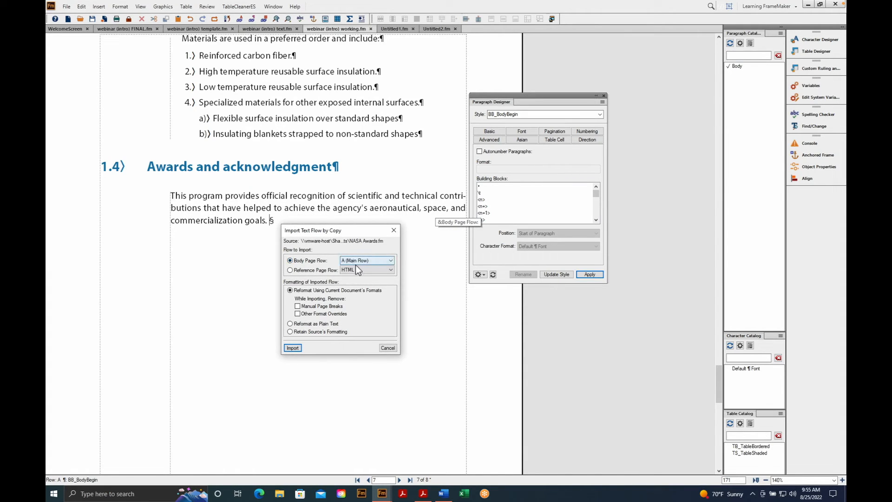
click(315, 314)
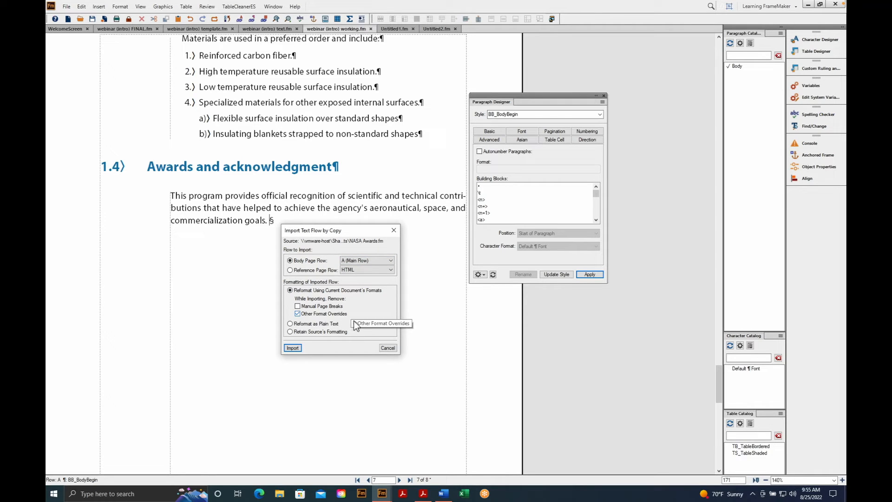
click(298, 351)
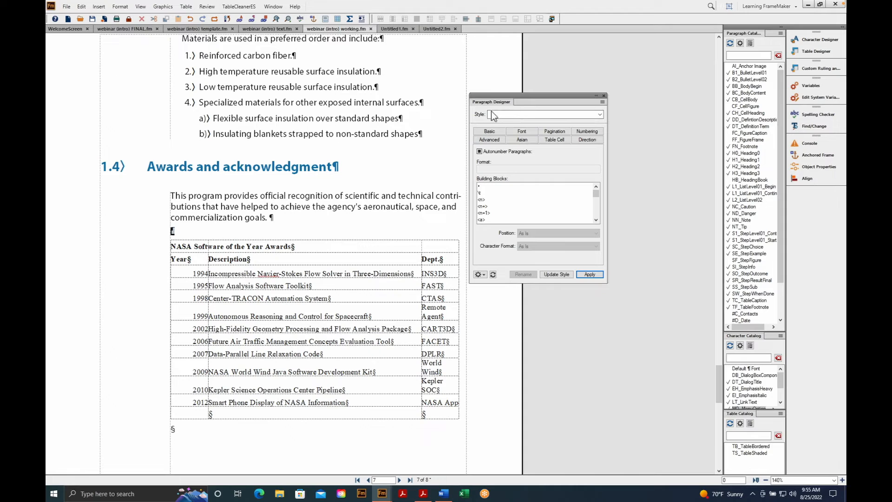
Step: Reset the Learning FrameMaker workspace to its original layout
click(768, 7)
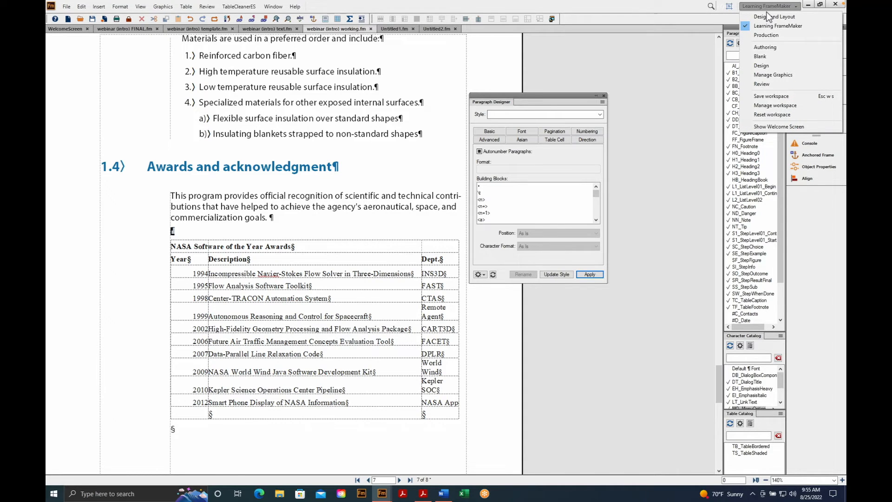
click(771, 115)
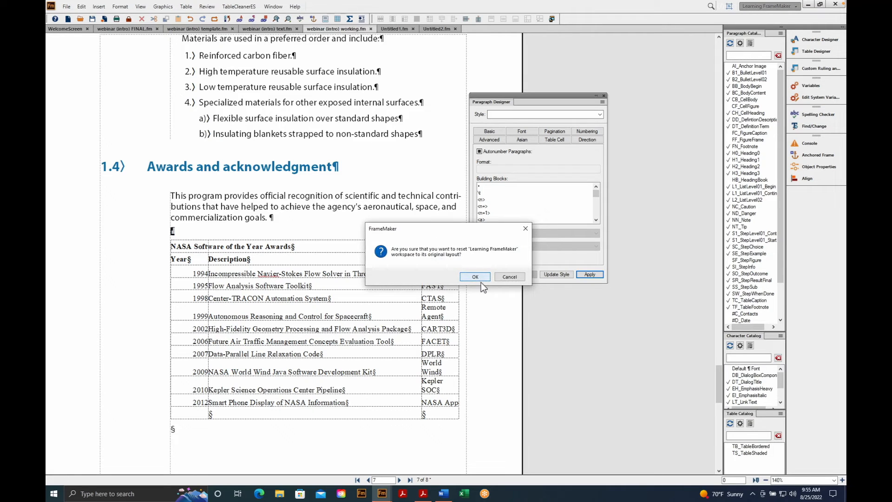
click(481, 281)
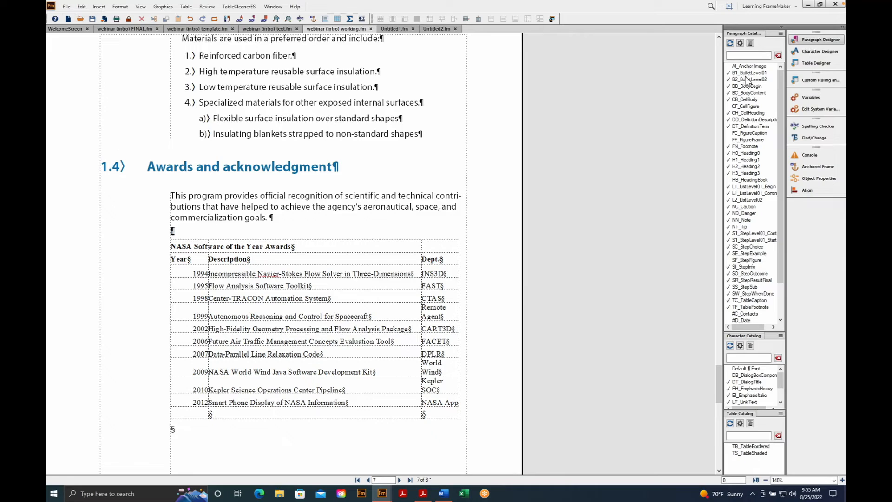
Step: Apply the CB_CellBody paragraph style to every cell of the imported awards table and format the table as TB_TableBordered
click(269, 293)
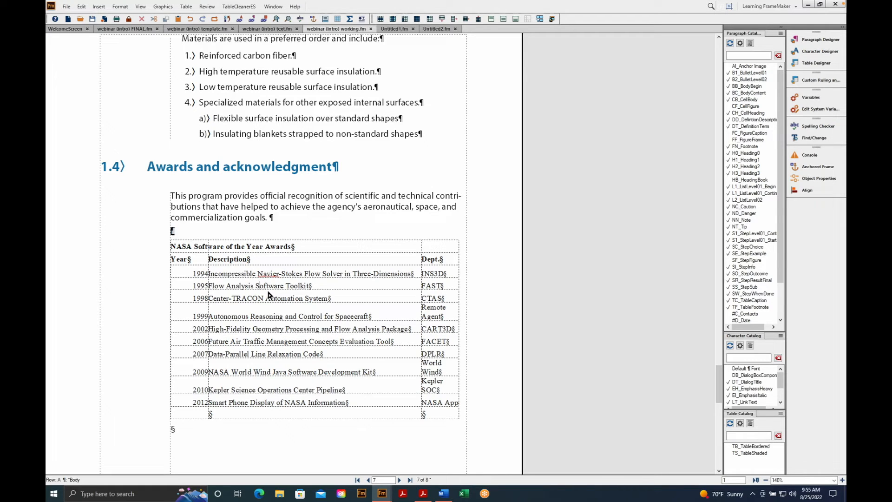
drag(251, 289, 293, 338)
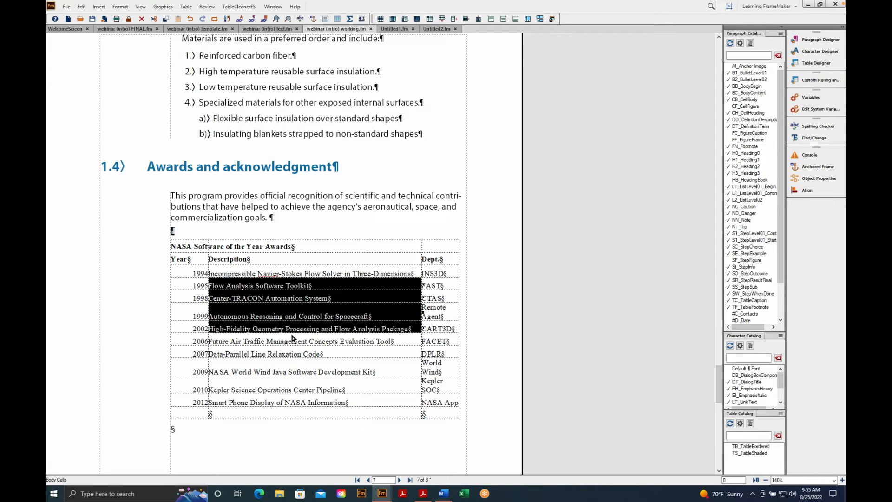
key(ctrl+a)
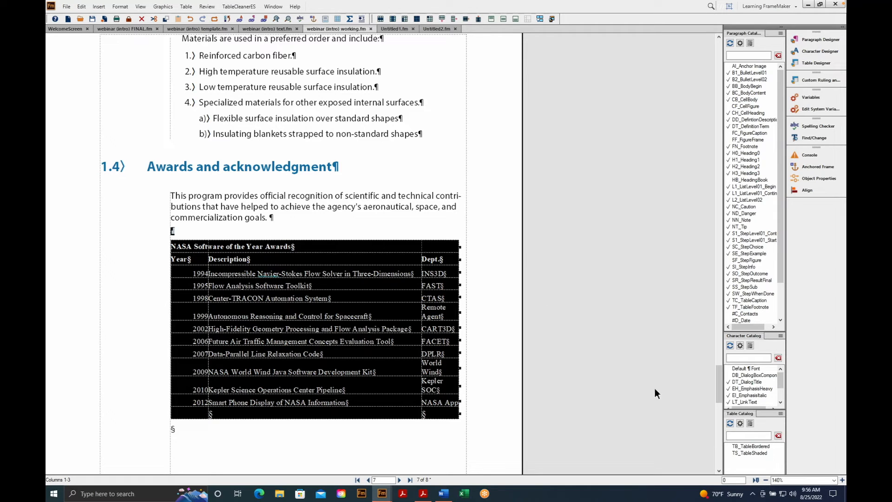
click(747, 99)
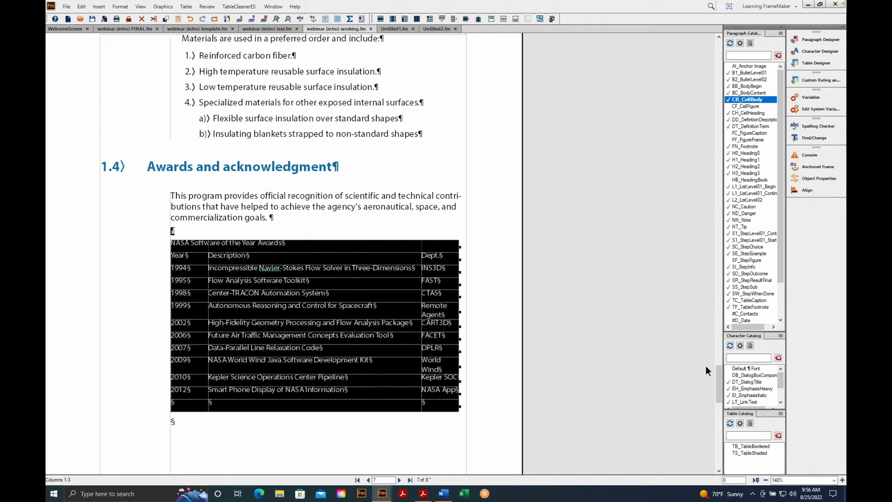
click(750, 446)
click(302, 331)
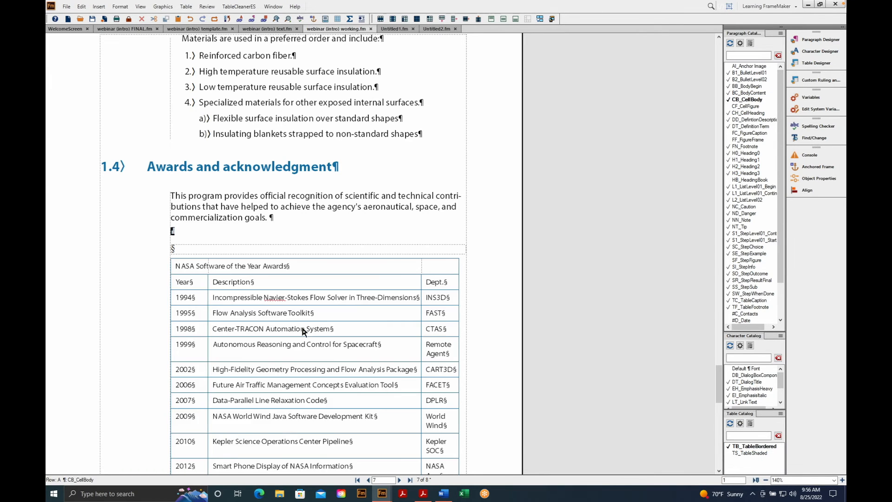
scroll(302, 331, down, 3)
scroll(302, 330, down, 10)
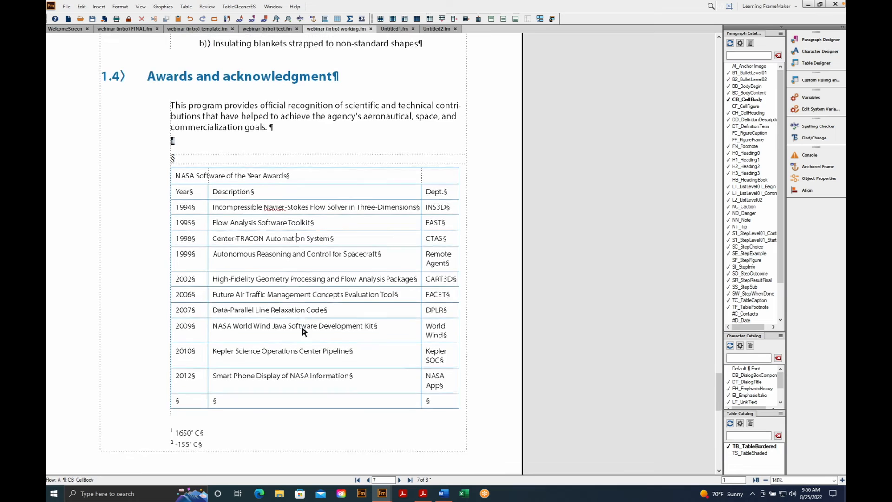
scroll(302, 331, down, 6)
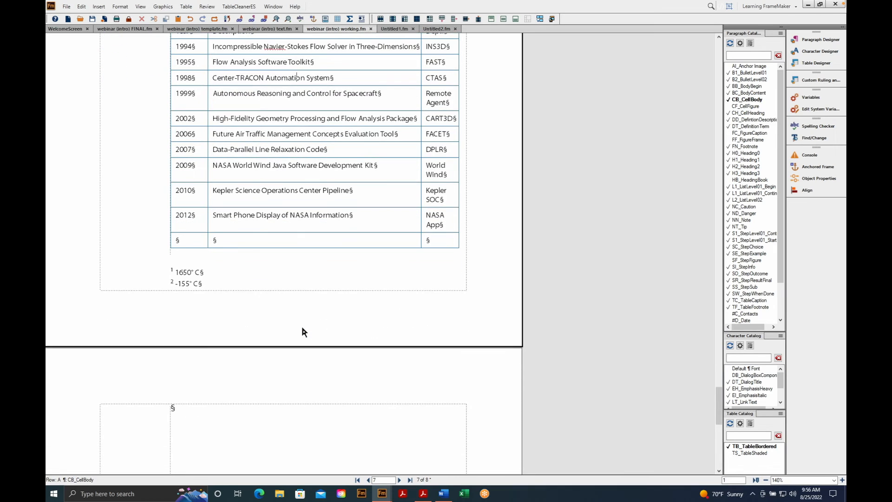
scroll(302, 331, up, 15)
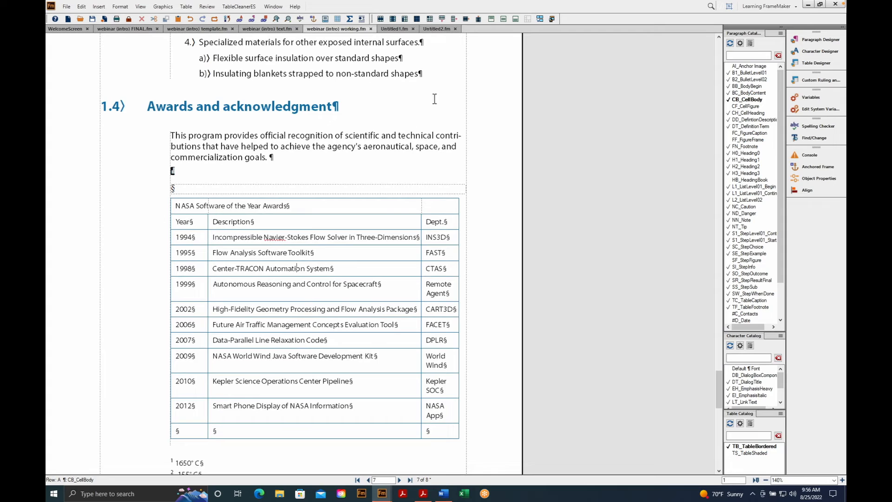
Step: Add five empty list items after "Insulating blankets strapped to non-standard shapes" to push the awards table across the page break
click(439, 81)
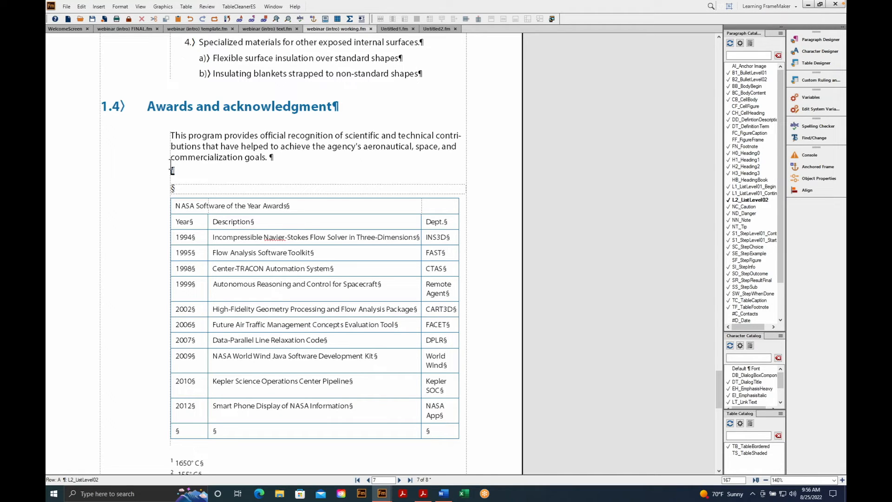
click(171, 172)
click(432, 80)
key(Return)
key(Return)
key(Return)
key(Return)
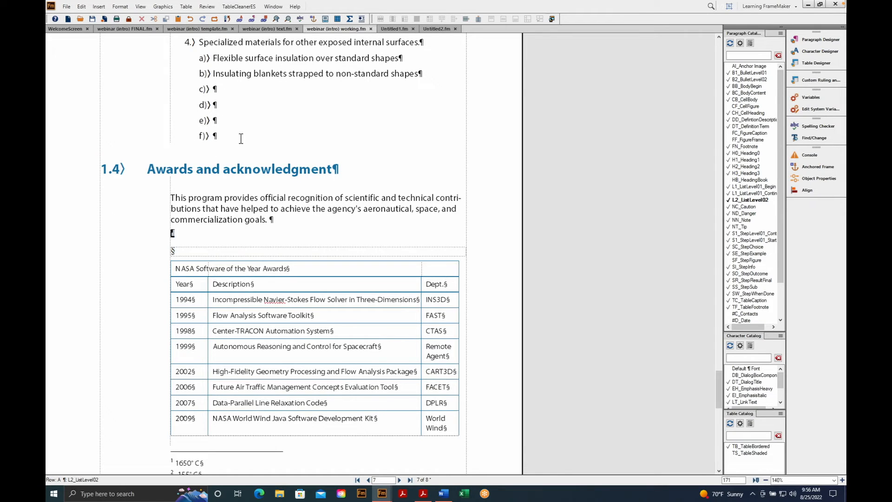
key(Return)
scroll(241, 138, down, 2)
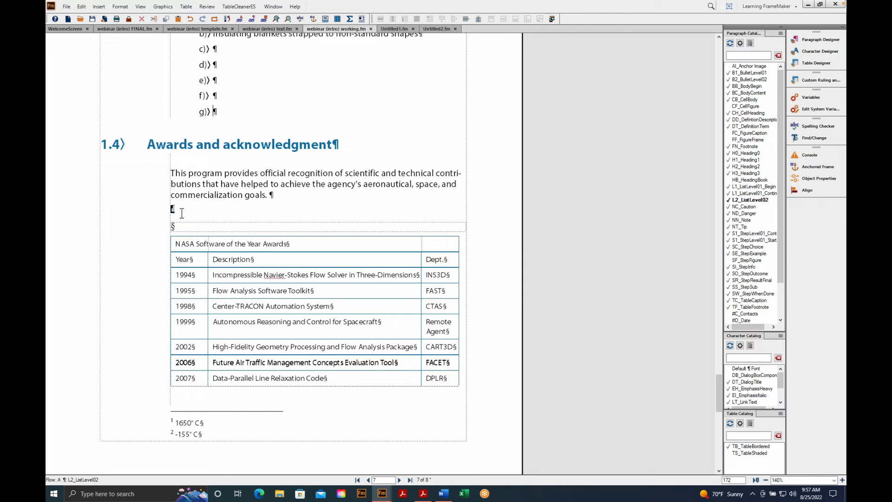
scroll(210, 259, down, 6)
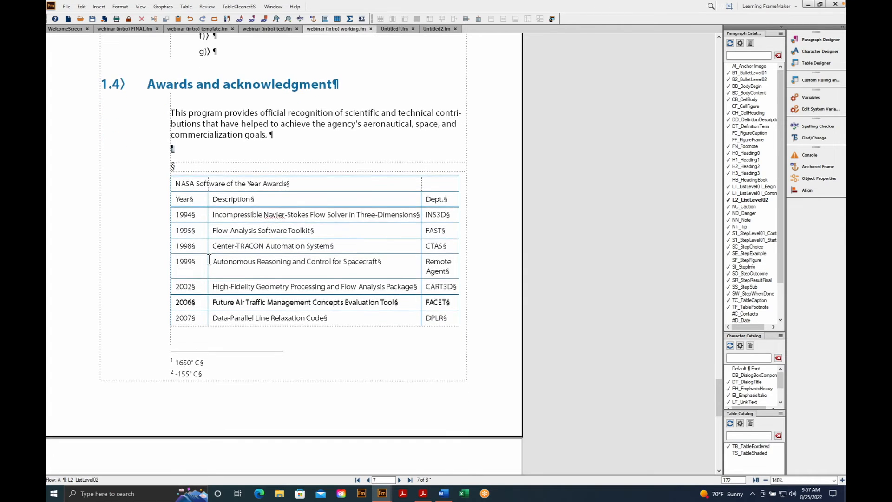
scroll(209, 260, down, 3)
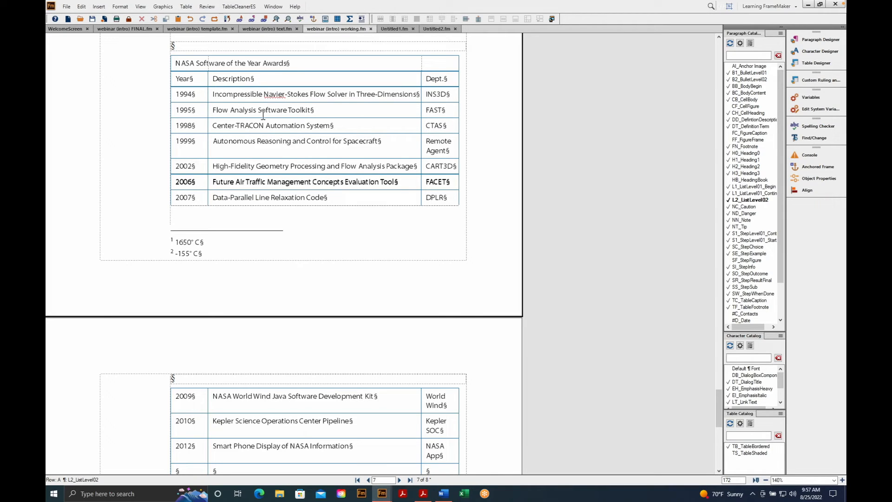
Step: Move "NASA Software of the Year Awards" from the first table row into the table title and apply TC_TableCaption to it
drag(294, 69, 181, 76)
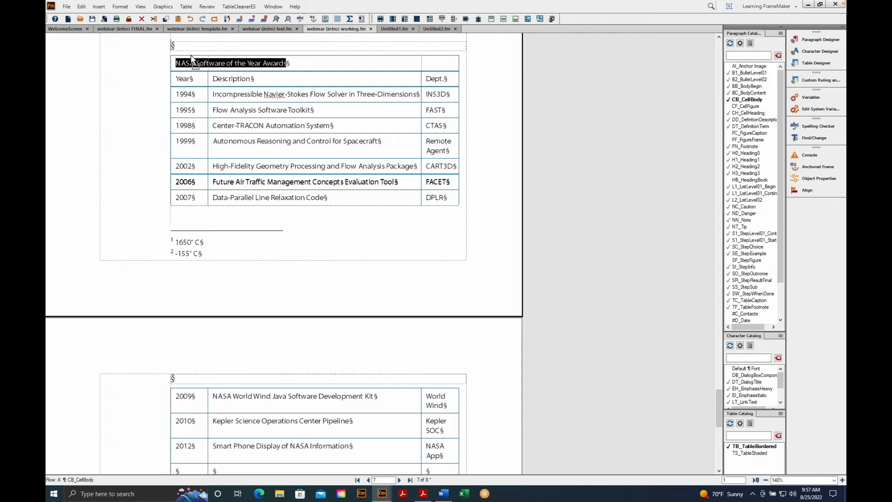
drag(193, 63, 194, 48)
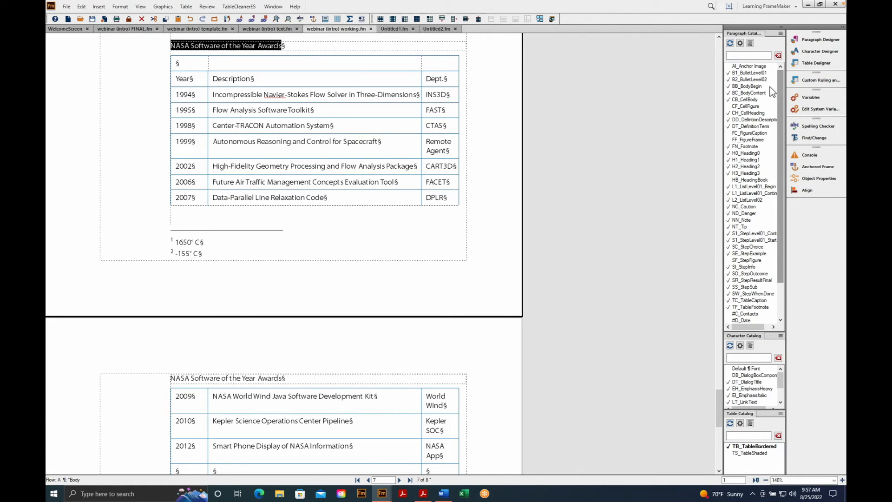
click(753, 302)
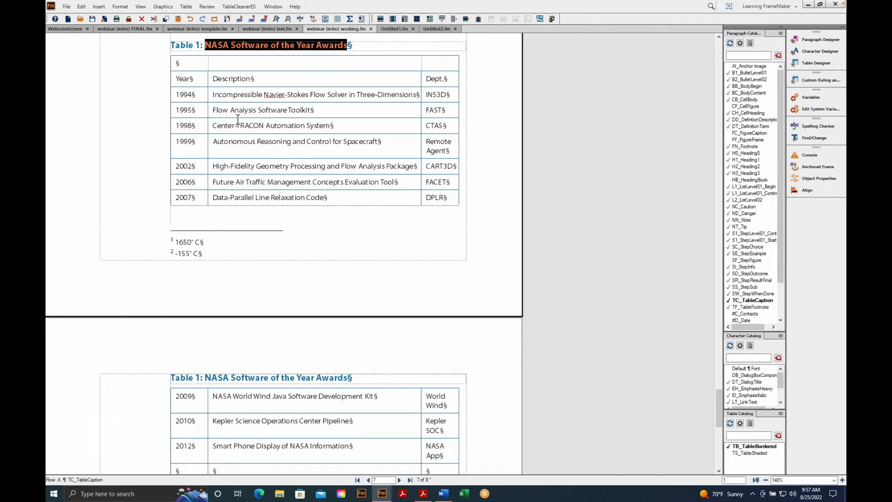
Step: Insert the Table Continuation (Continued) variable at the end of the awards table title, applied to the current table
click(364, 54)
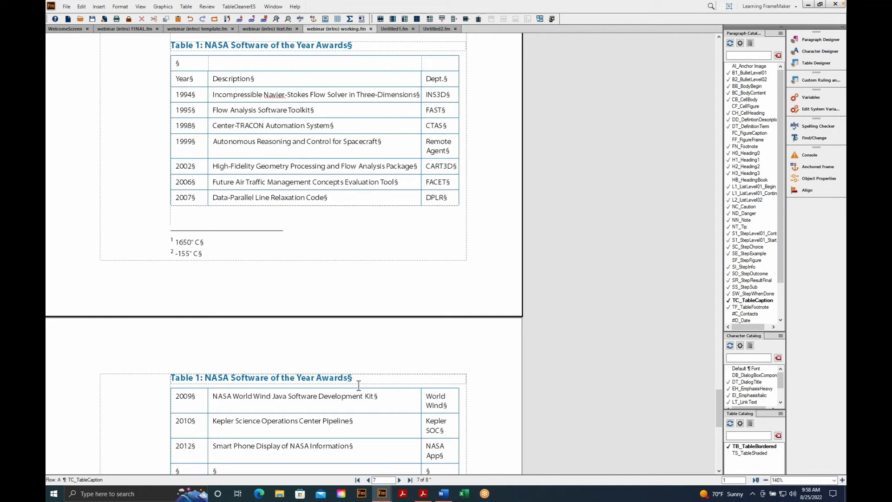
click(187, 7)
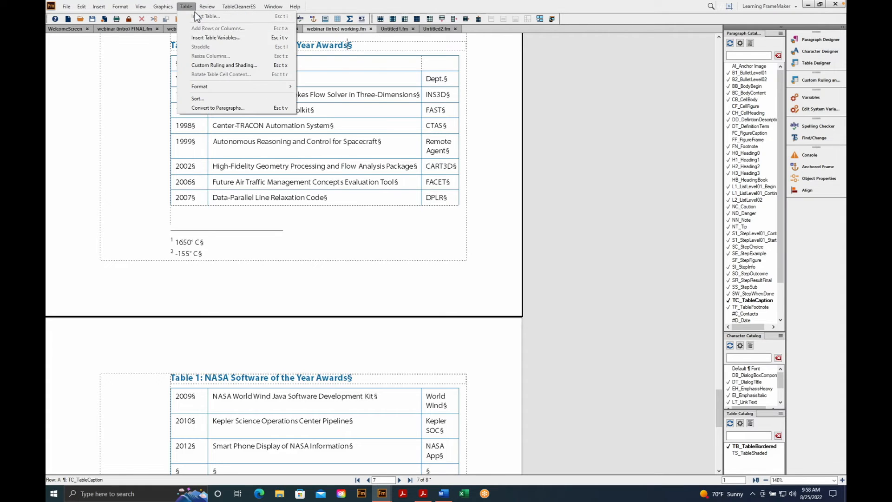
click(198, 40)
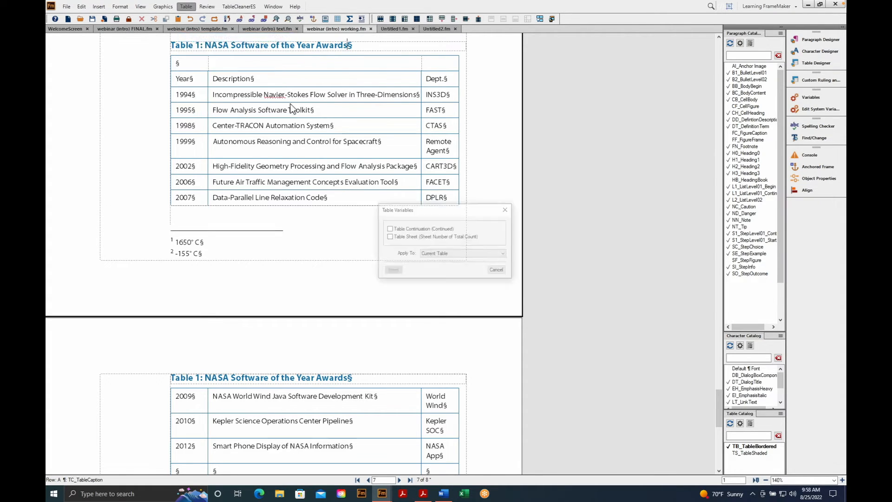
click(412, 236)
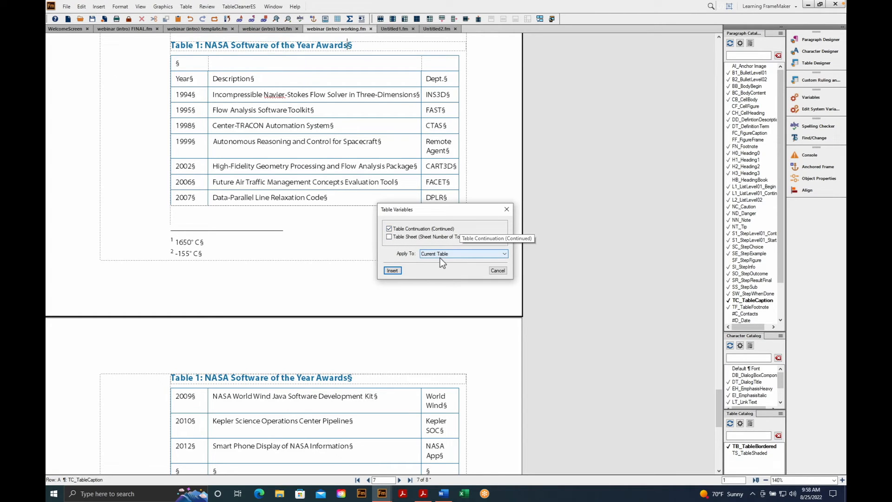
click(400, 274)
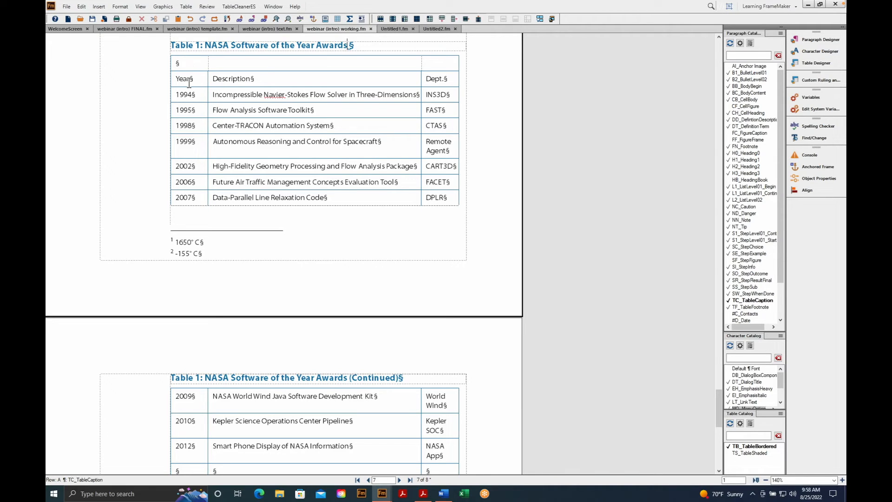
Step: Add one row to the header of the awards table
drag(186, 79, 446, 86)
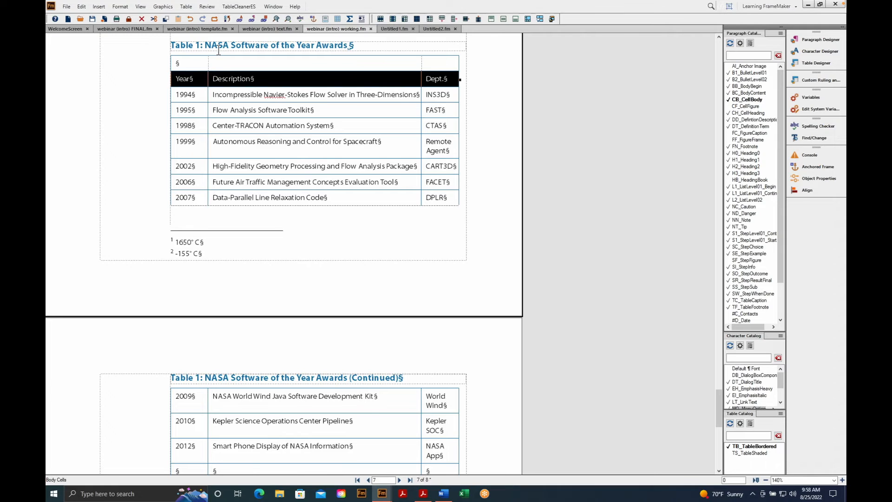
click(186, 6)
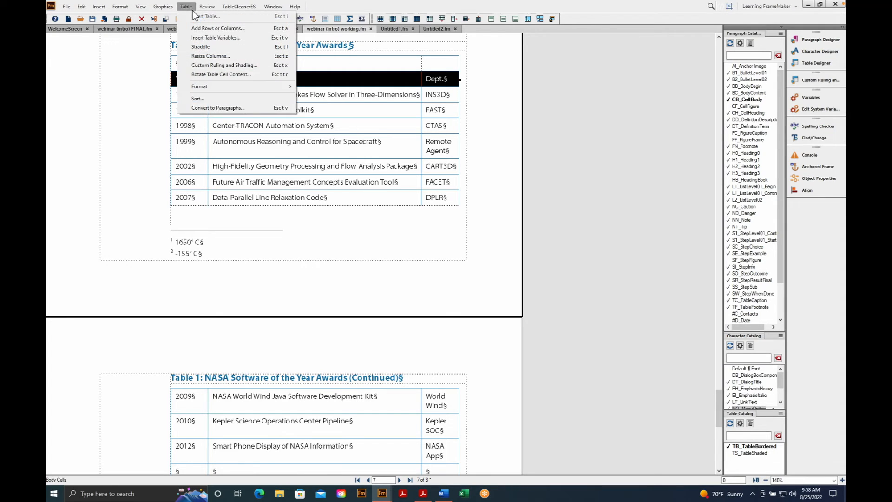
click(204, 30)
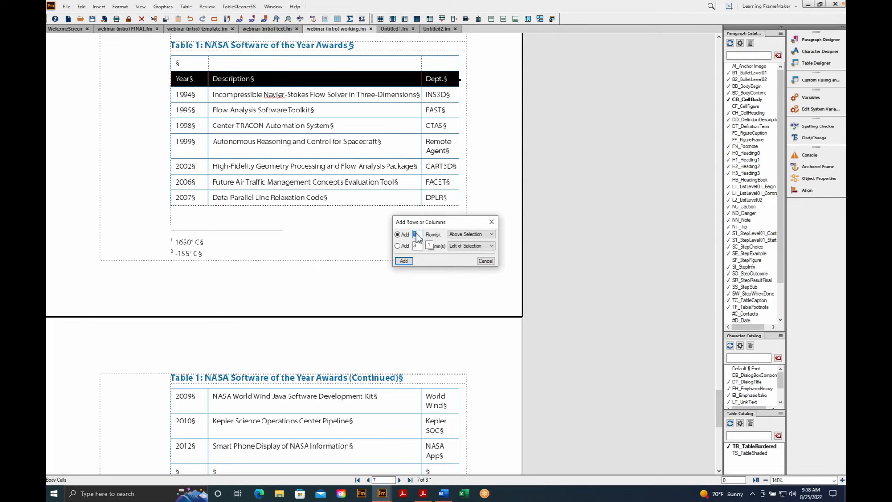
click(470, 234)
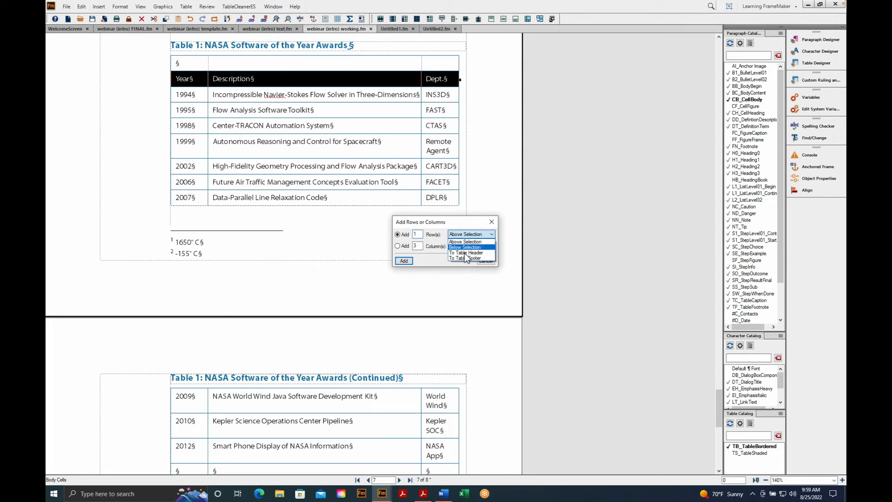
click(465, 253)
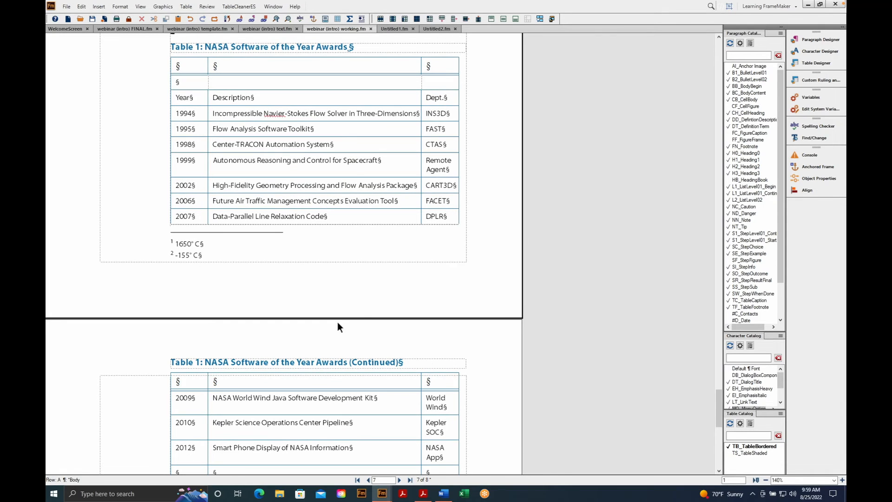
Step: Move the Year, Description and Dept. row contents into the new header row and apply the CH_CellHeading style
drag(181, 103, 452, 115)
drag(192, 102, 193, 73)
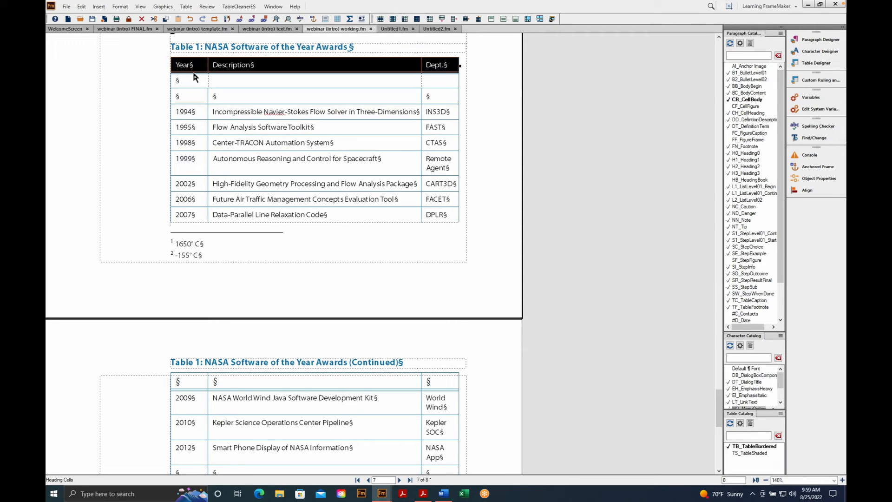
click(756, 114)
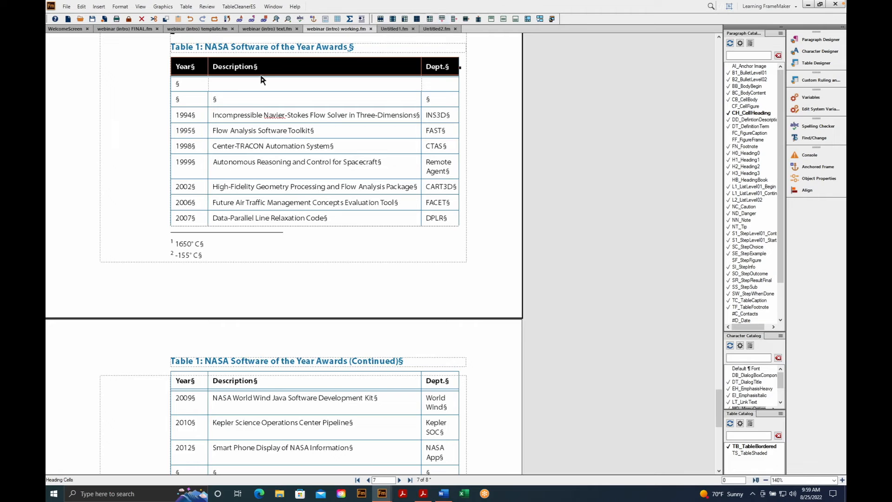
Step: Delete the two empty body rows directly below the header of the awards table
click(199, 91)
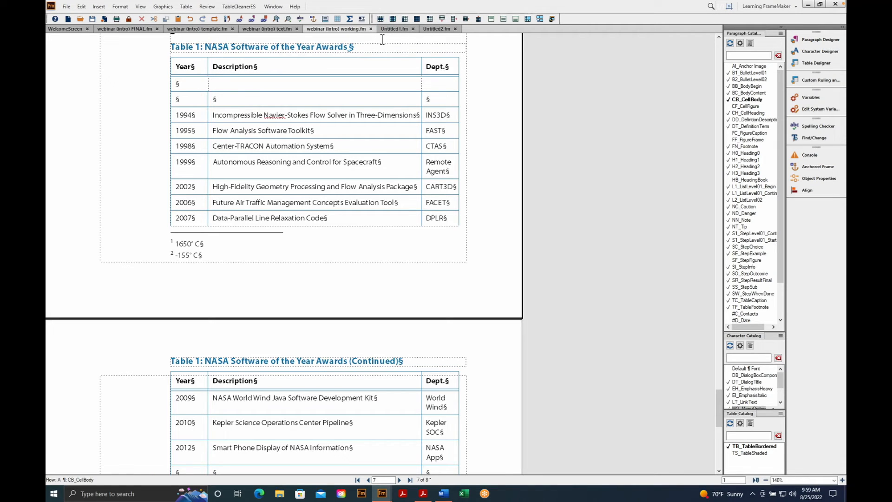
click(385, 22)
key(shift+Down)
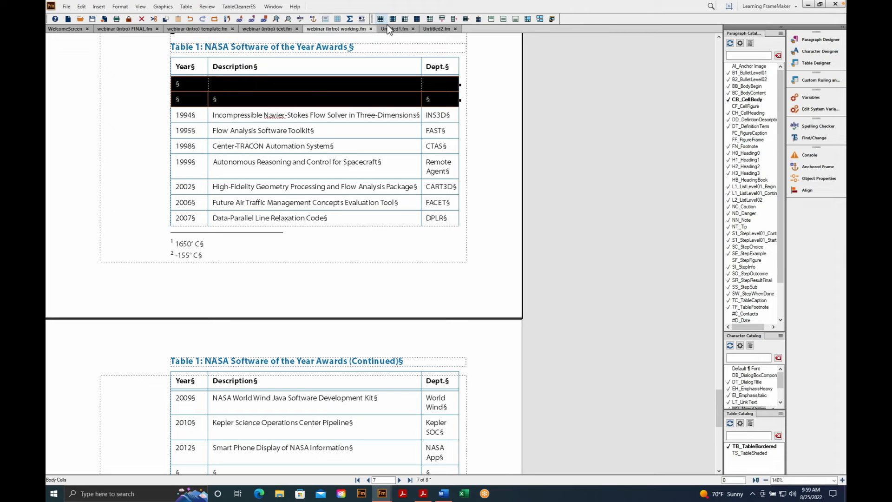
click(472, 25)
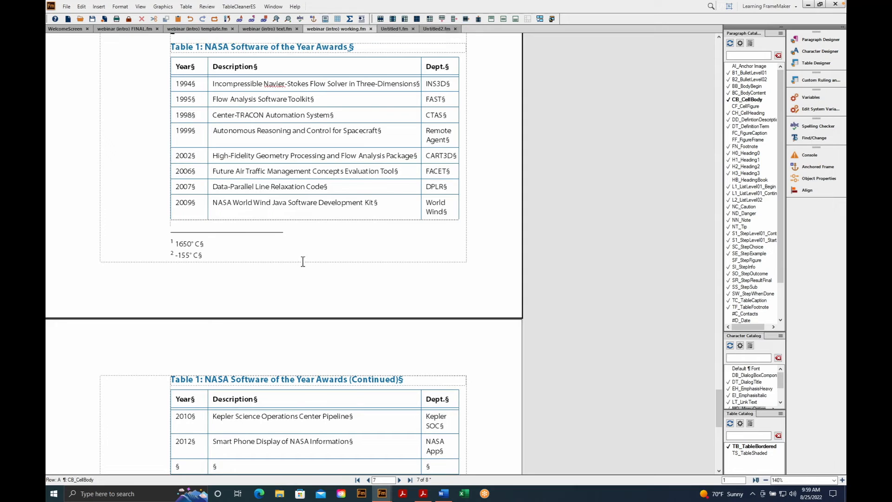
scroll(291, 289, down, 2)
scroll(291, 288, down, 2)
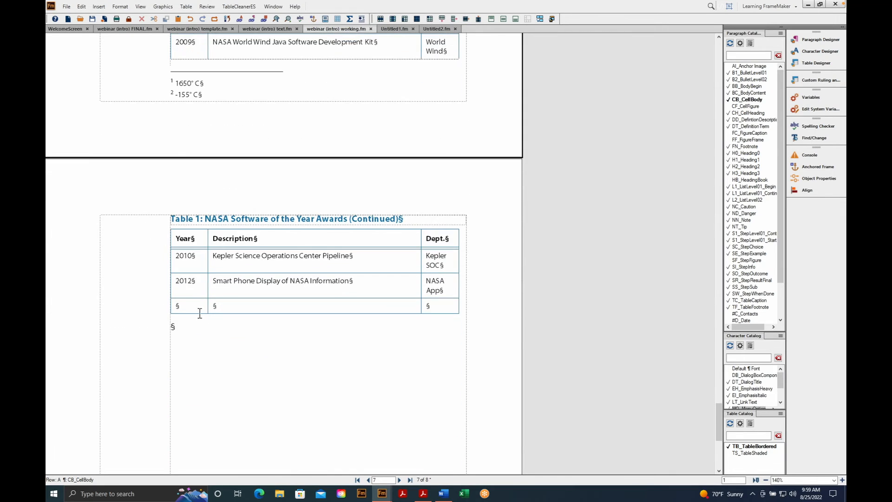
Step: Delete the empty last body row of the awards table
click(381, 21)
click(471, 26)
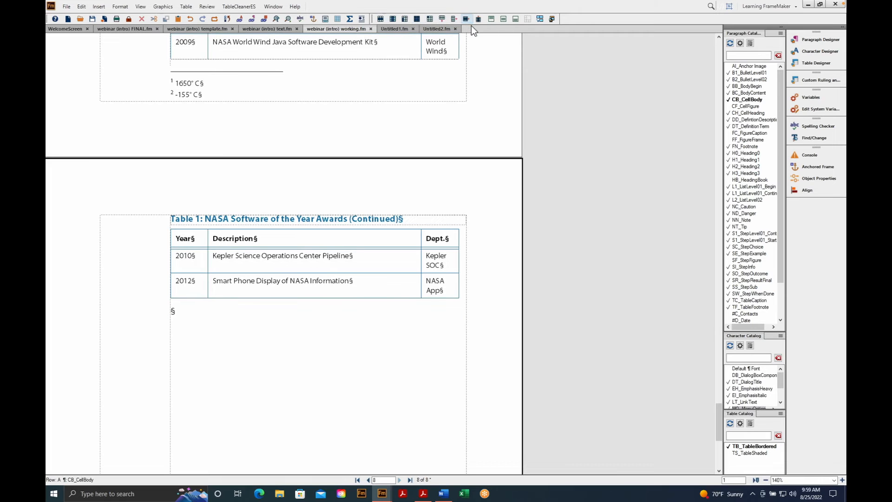
scroll(376, 127, up, 3)
scroll(375, 127, up, 3)
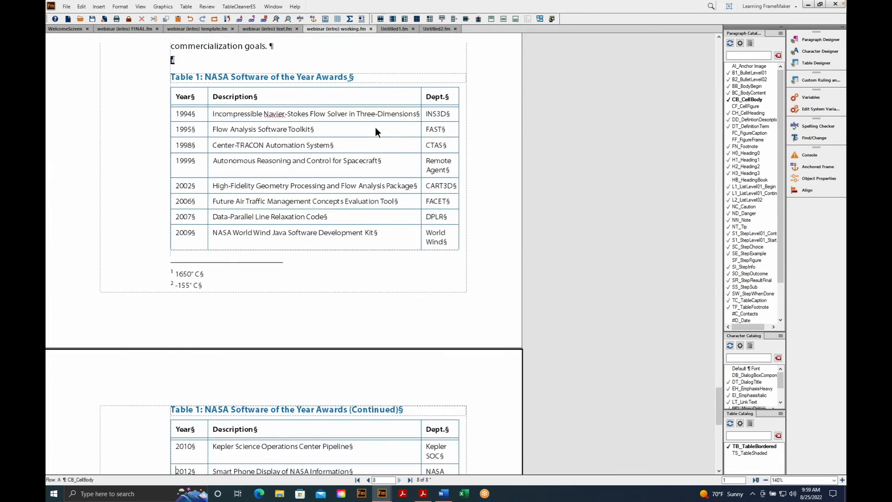
Step: Move the 2007 row directly above the 1999 row in the awards table and undo the move
scroll(375, 127, down, 2)
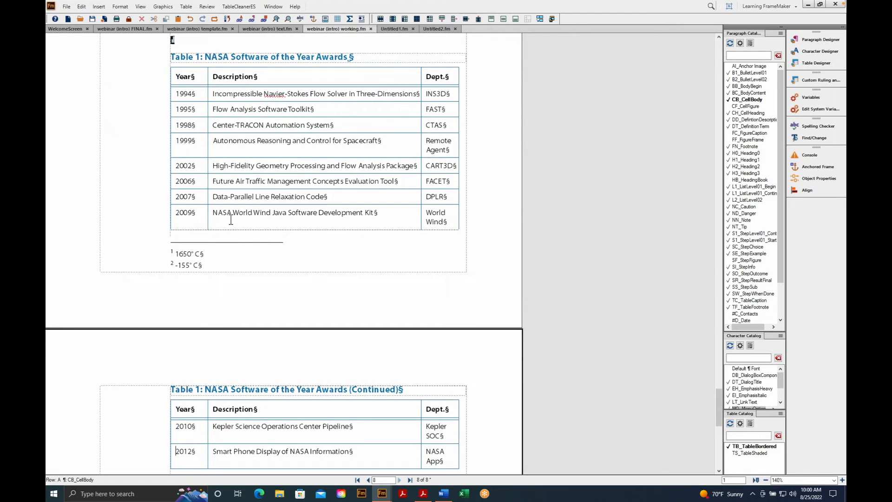
drag(192, 202, 458, 205)
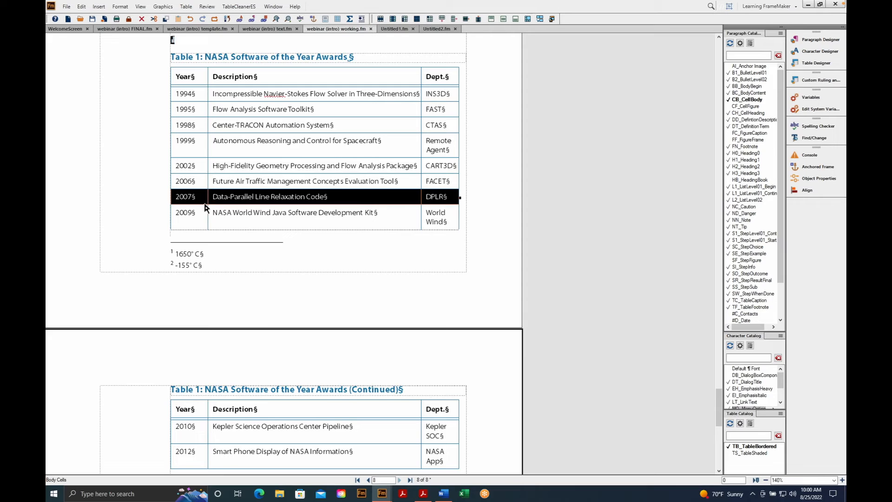
drag(204, 207, 204, 140)
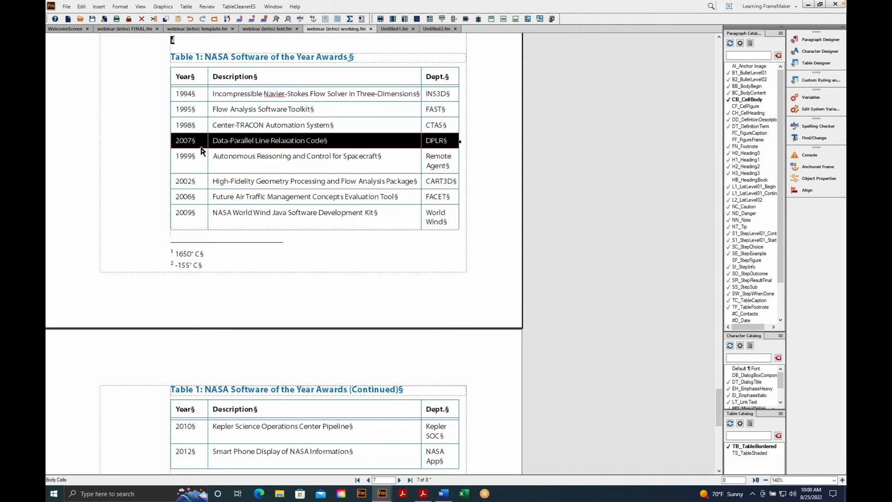
click(190, 20)
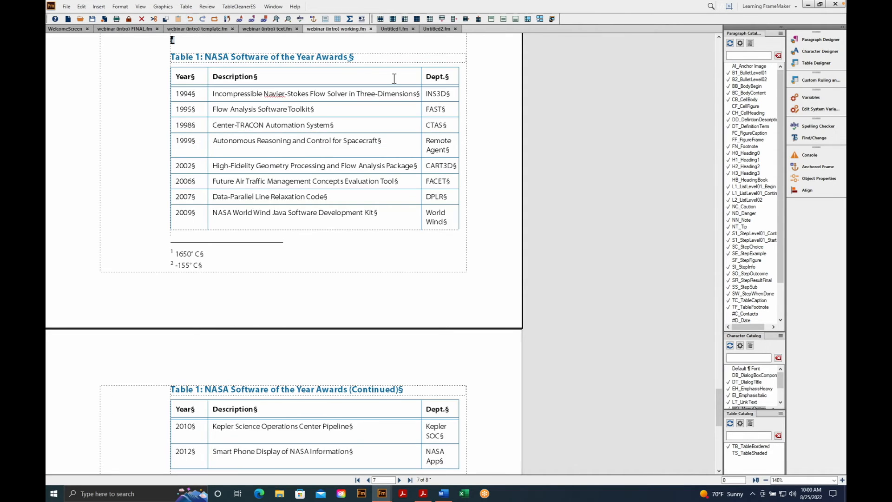
Step: Move the Dept. column in front of the Description column in the awards table and undo the move
drag(449, 80, 449, 139)
drag(449, 87, 213, 95)
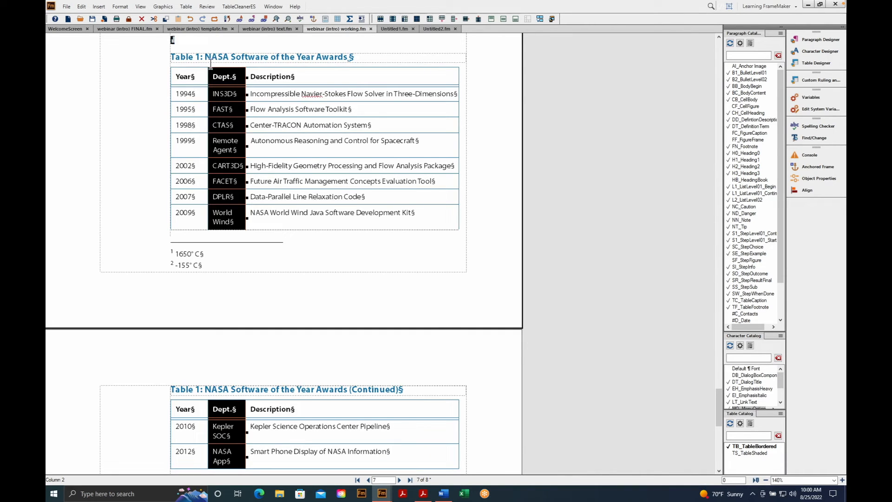
click(223, 80)
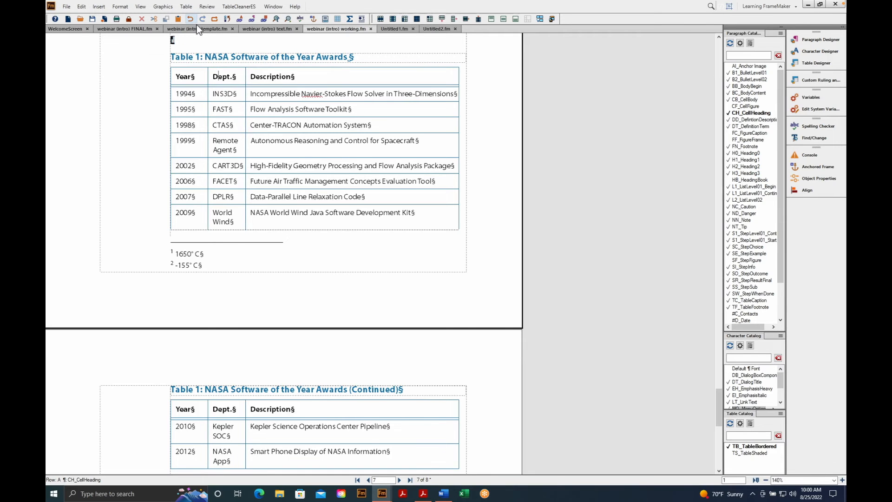
key(ctrl+z)
Step: Remove the empty line above the awards table so its anchor sits at the end of the "commercialization goals." paragraph
scroll(237, 103, up, 1)
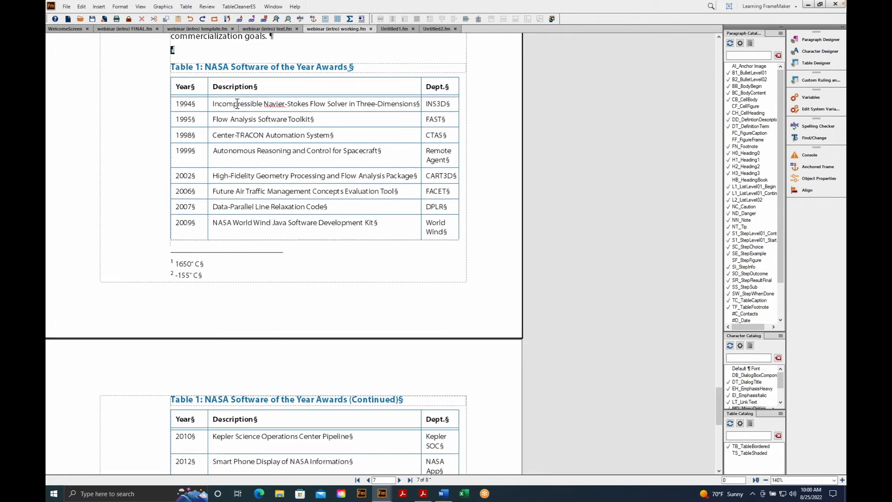
scroll(237, 103, up, 2)
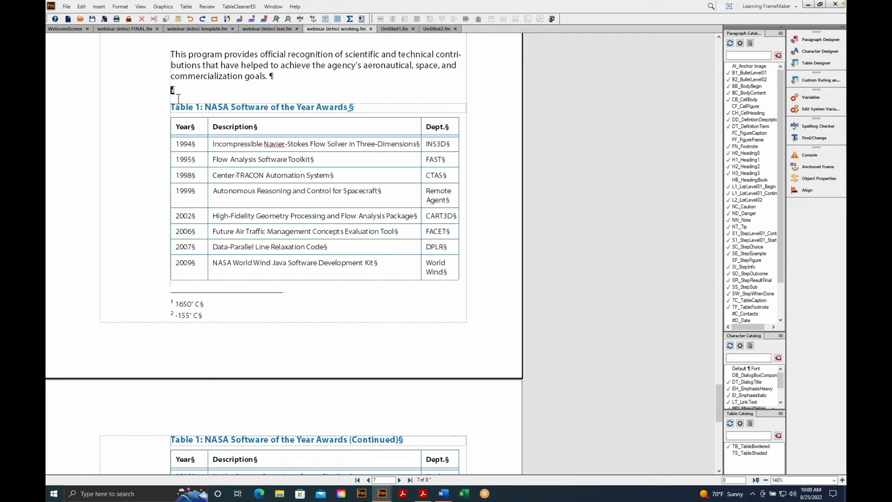
drag(178, 98, 283, 82)
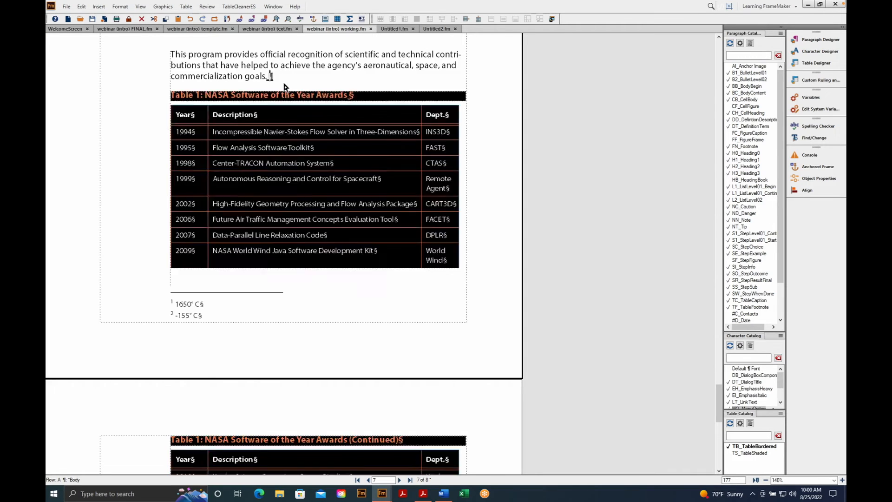
scroll(283, 82, up, 3)
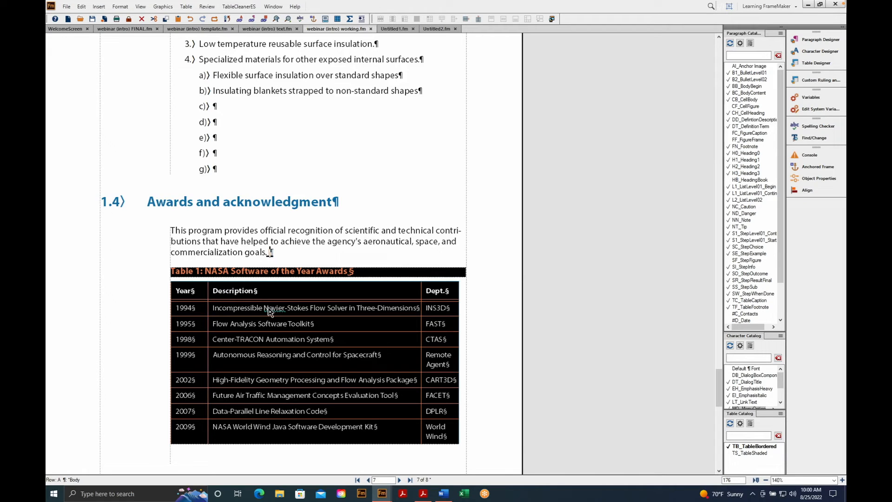
Step: Select the whole awards table and examine the selection across both pages, including title and header
click(252, 317)
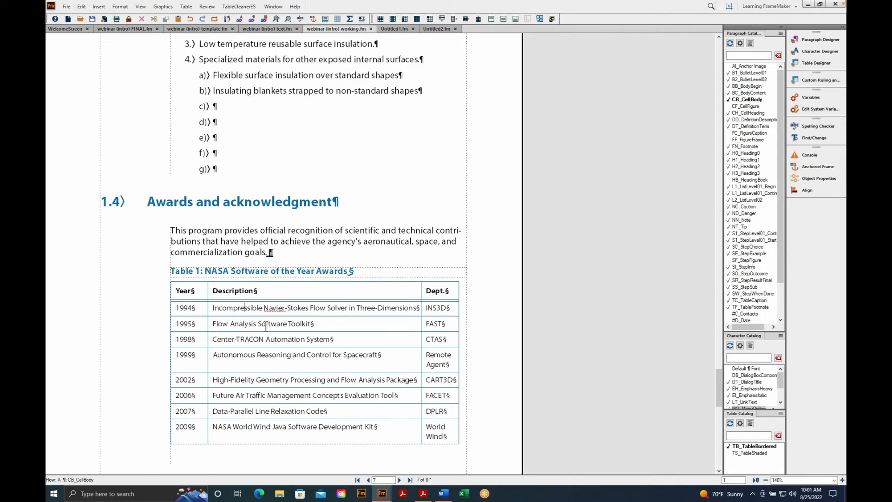
click(422, 24)
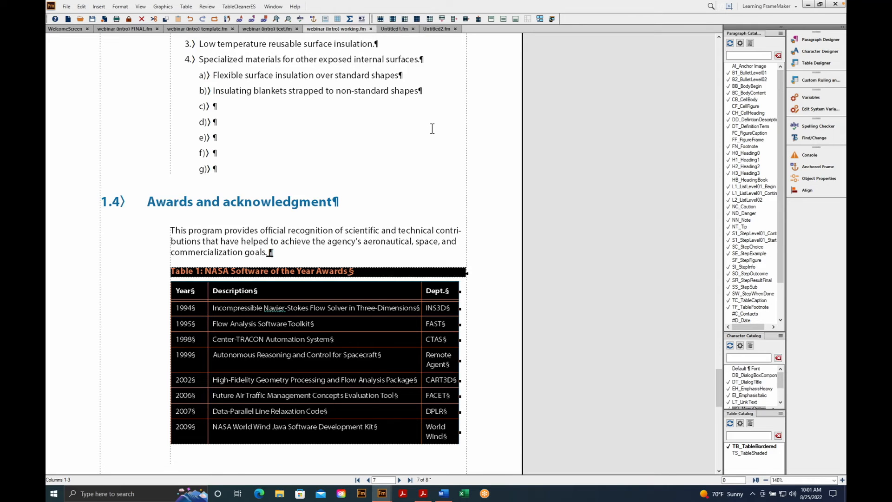
scroll(431, 128, down, 3)
scroll(432, 129, down, 7)
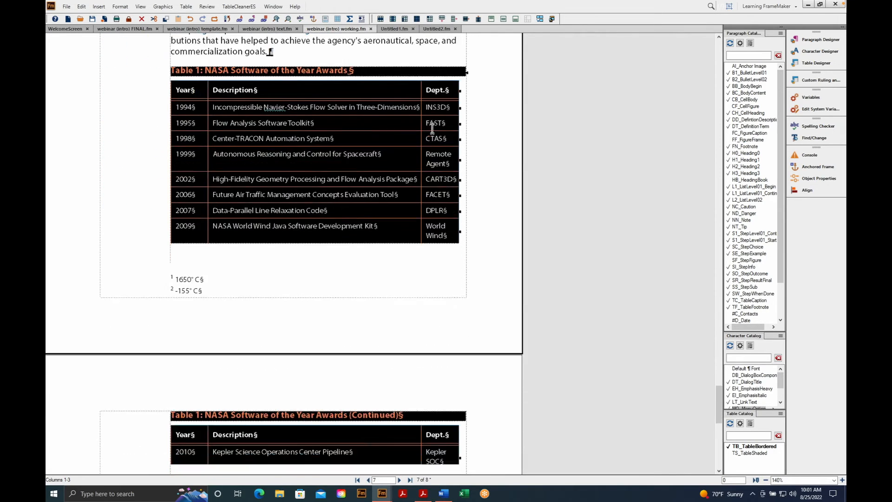
scroll(432, 129, up, 9)
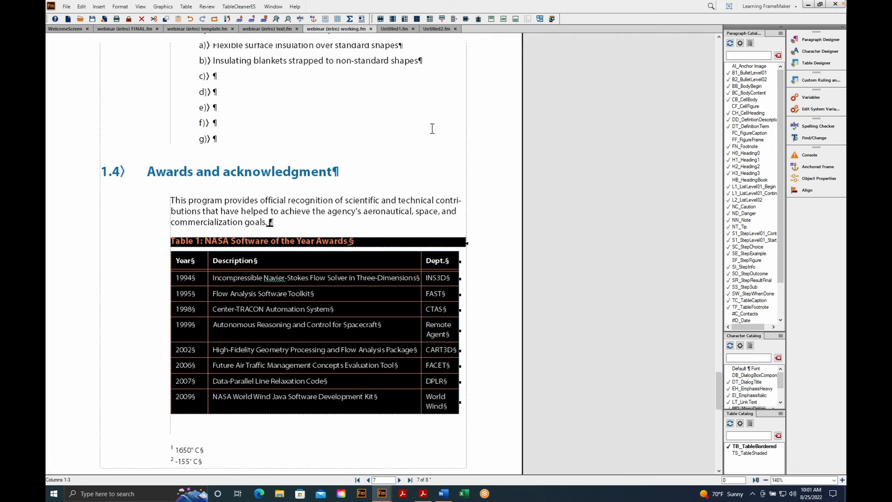
Step: Delete the empty lettered list items c) to g) above the Awards and acknowledgment heading
click(253, 159)
key(BackSpace)
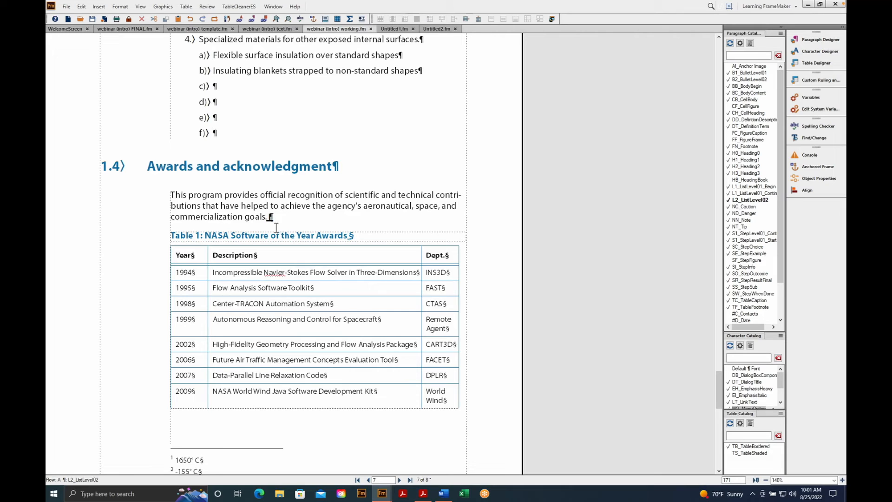
key(BackSpace)
key(BackSpace)
key(BackSpace)
key(BackSpace)
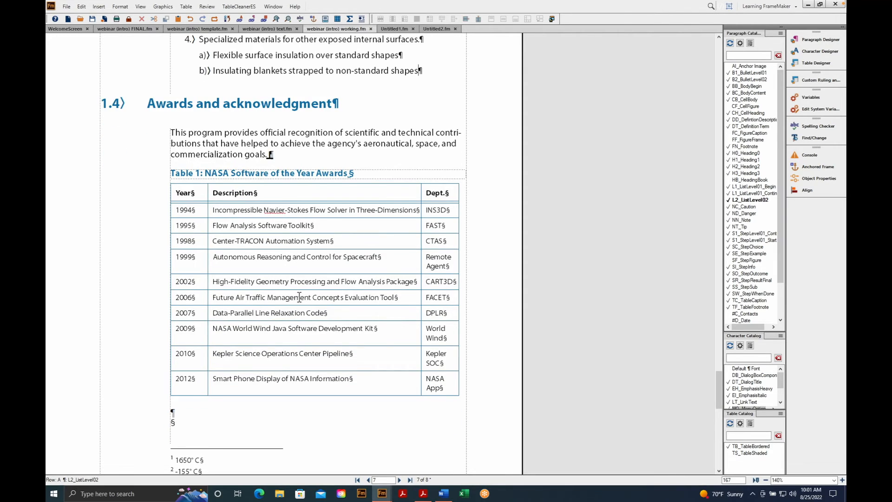
Step: Delete the empty paragraphs below the awards table
scroll(215, 346, down, 4)
key(BackSpace)
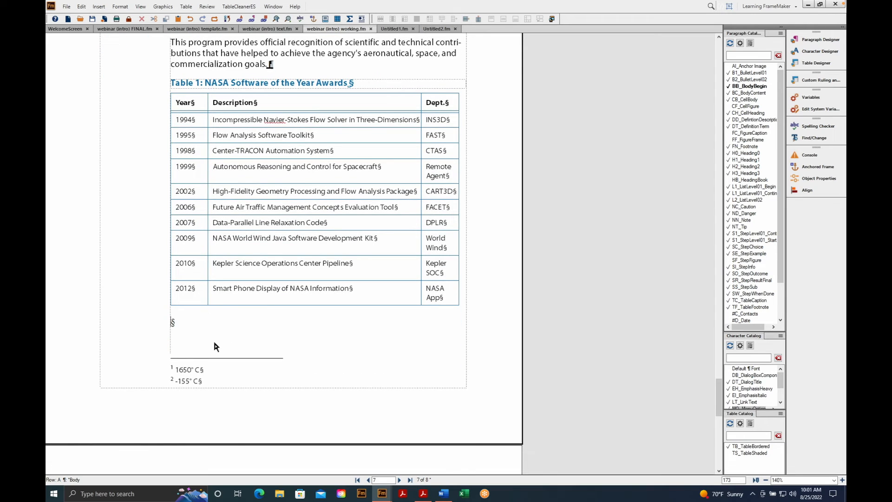
scroll(215, 346, down, 5)
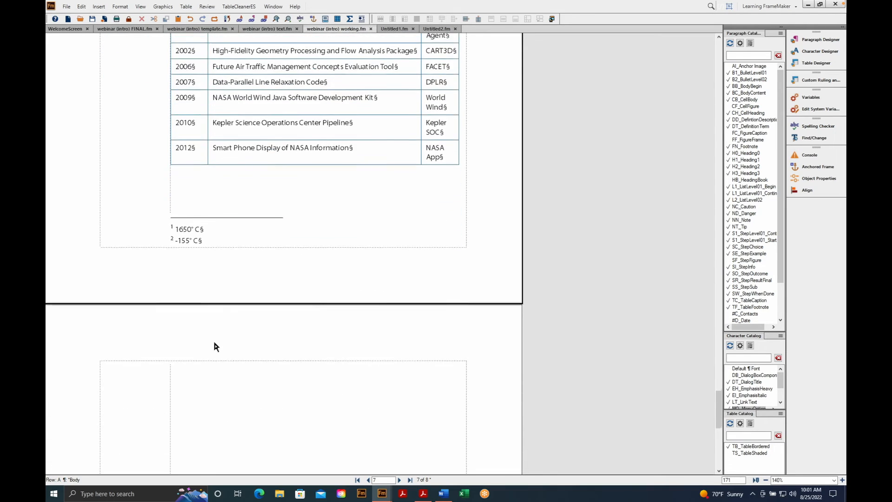
scroll(216, 346, up, 9)
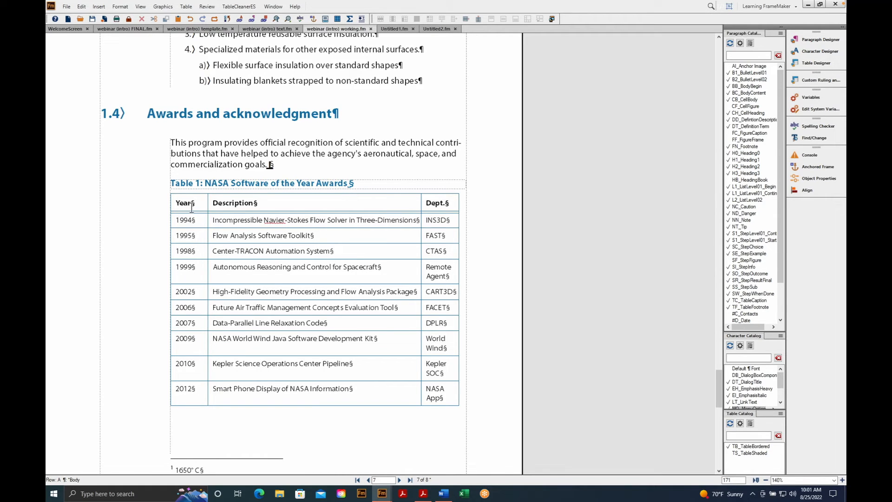
Step: Widen the Year column of the awards table, and proportionally narrow the Year and Description columns together
drag(192, 207, 211, 213)
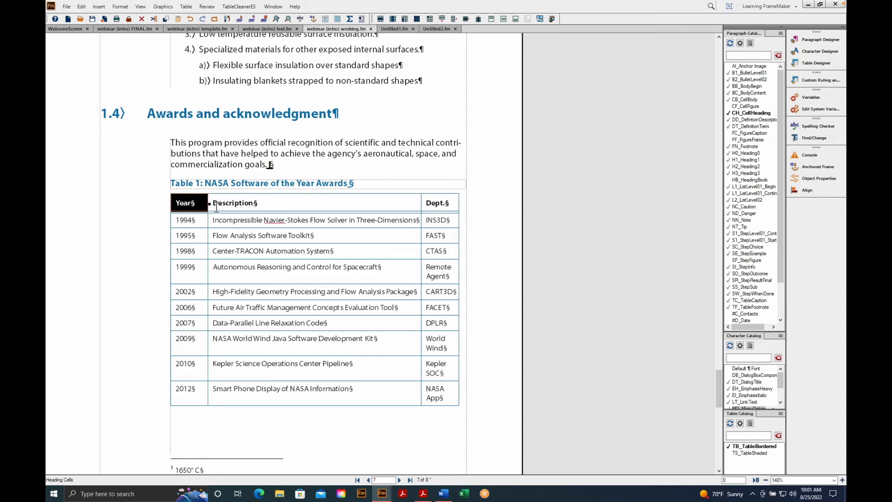
drag(210, 204, 290, 213)
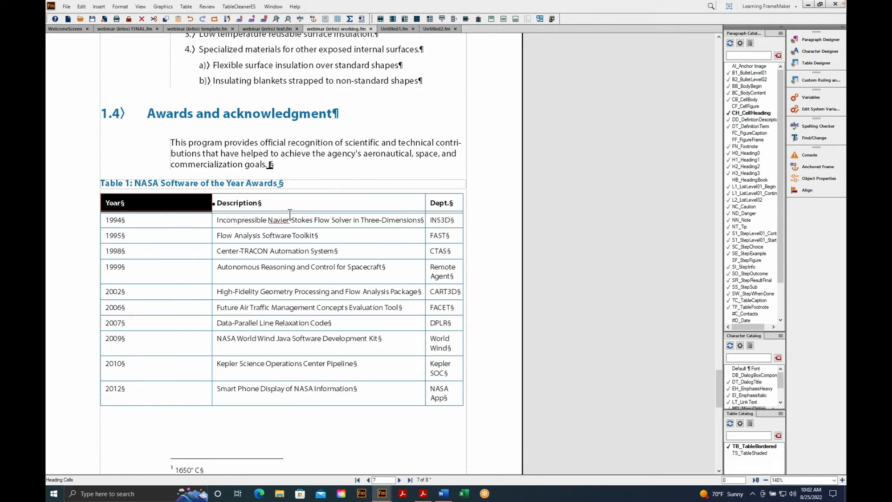
drag(205, 226, 260, 261)
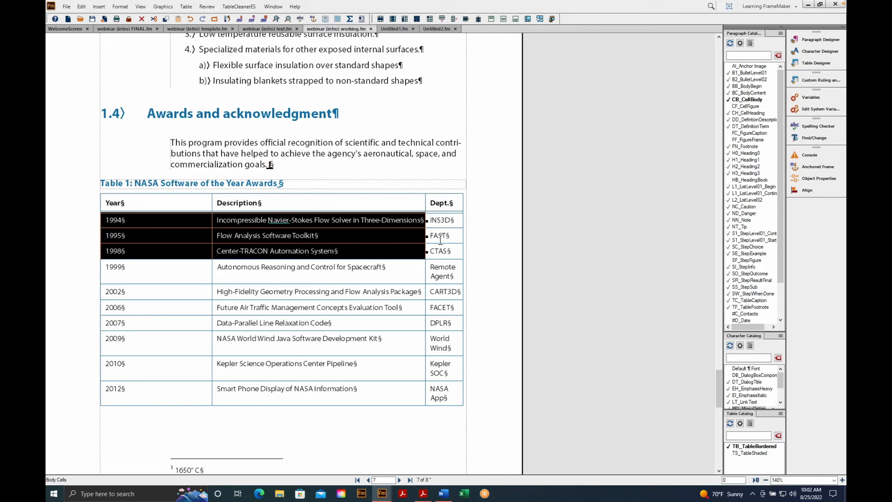
drag(426, 257, 291, 259)
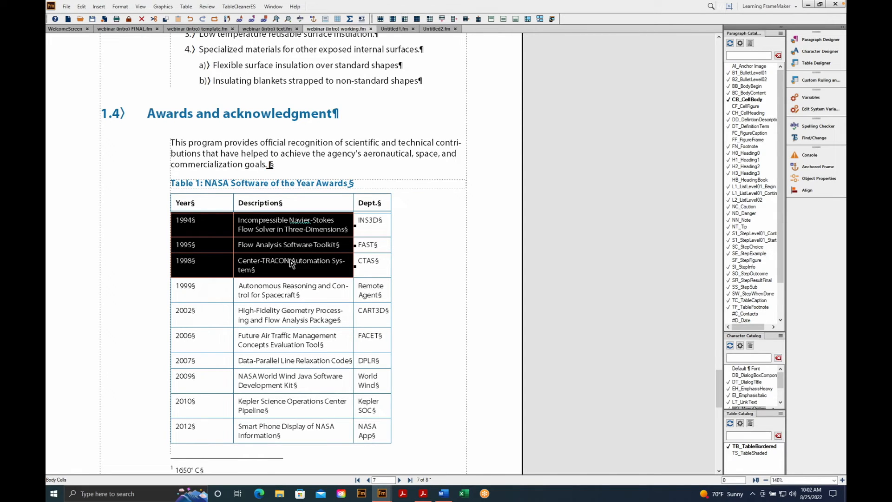
Step: Select the whole awards table and resize all its columns to the width of column number 1
click(222, 206)
click(422, 22)
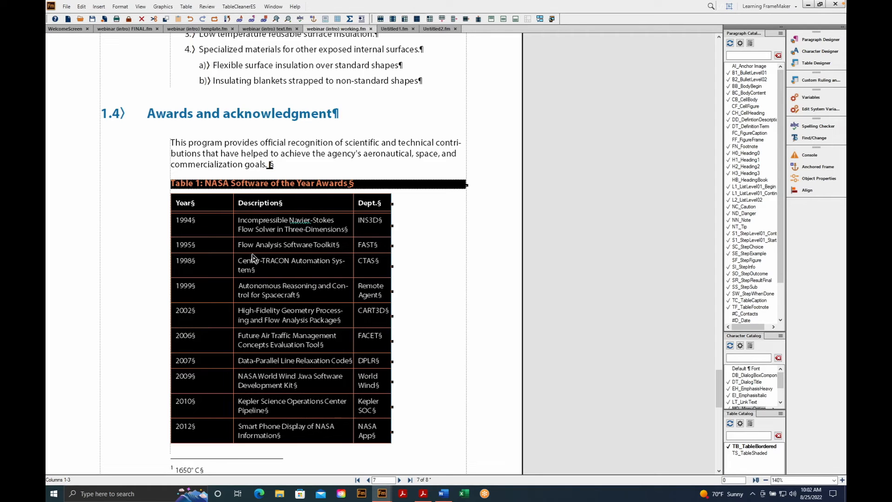
click(186, 6)
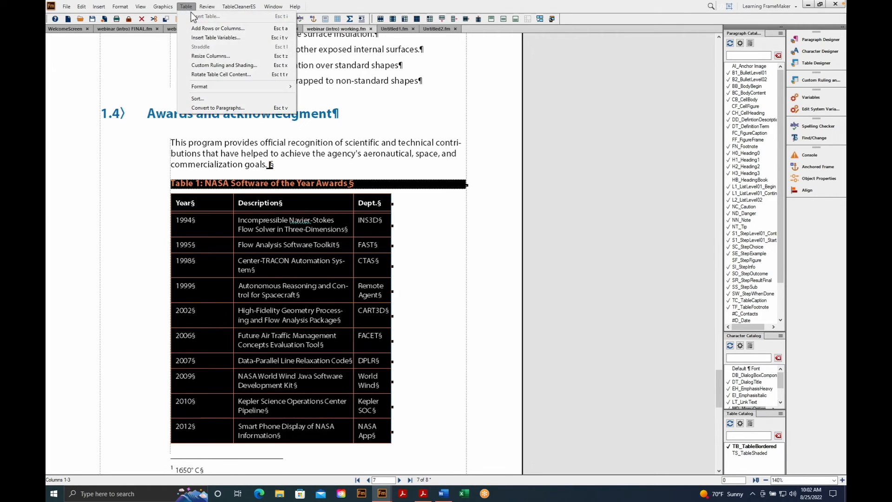
click(200, 59)
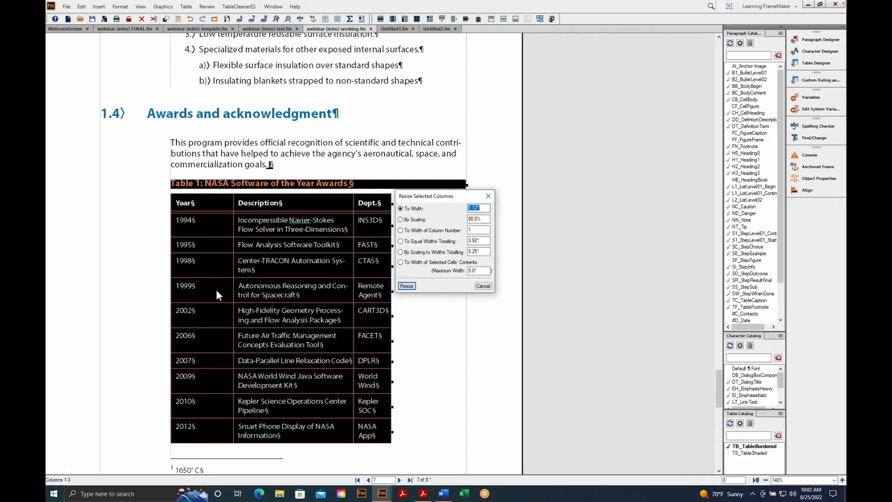
click(409, 230)
click(407, 286)
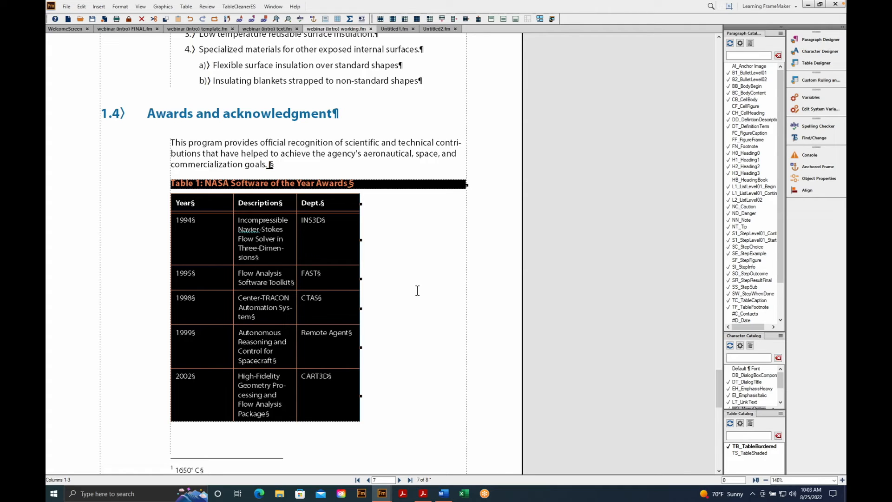
Step: Resize all columns of the awards table to the width of the selected cells' contents, with a maximum width of 5.0"
click(186, 6)
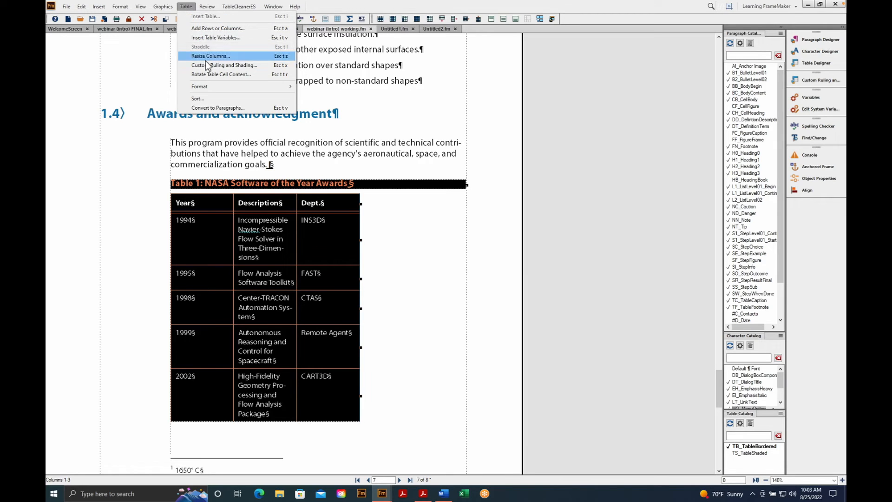
click(210, 56)
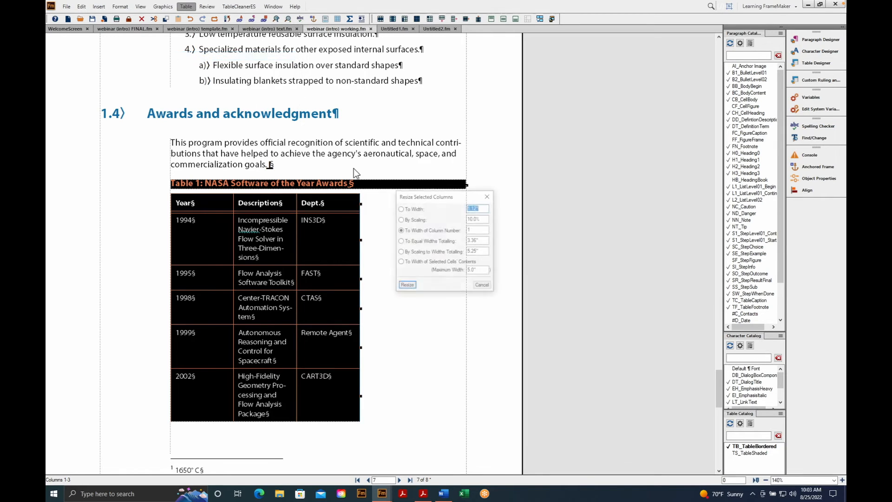
click(416, 272)
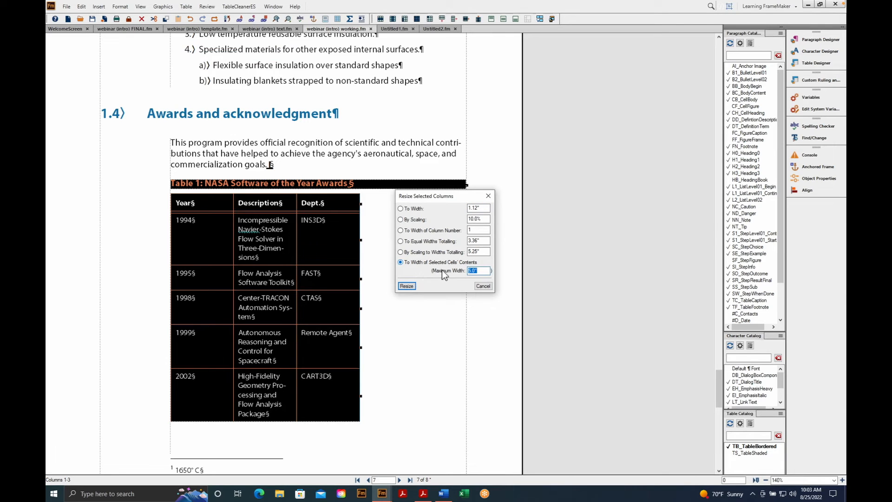
click(413, 289)
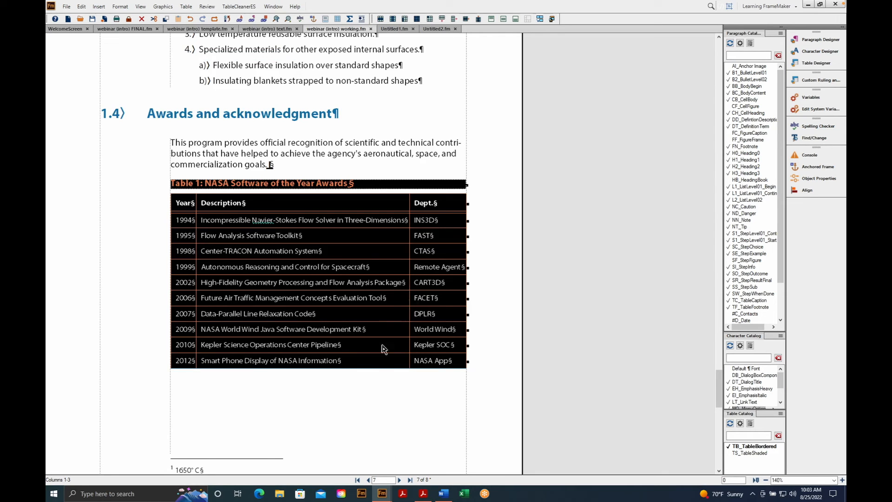
click(363, 391)
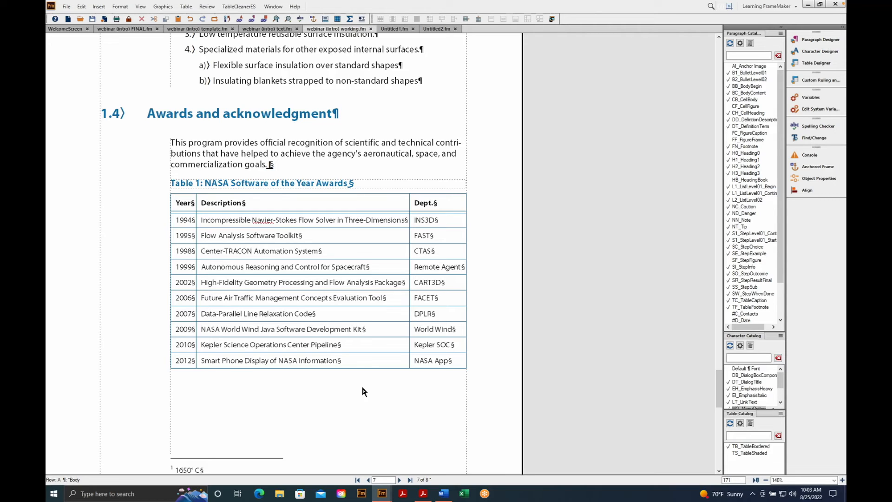
click(193, 208)
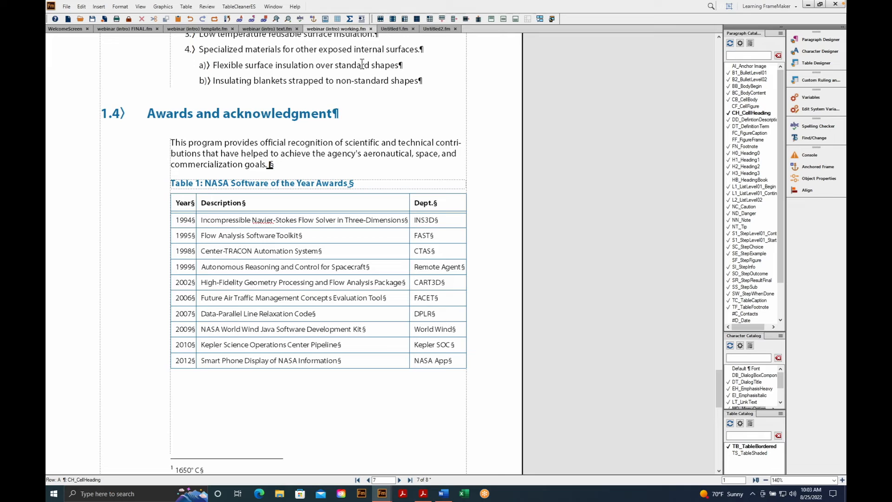
Step: Select the Year column of the awards table, and clear the selection
click(397, 21)
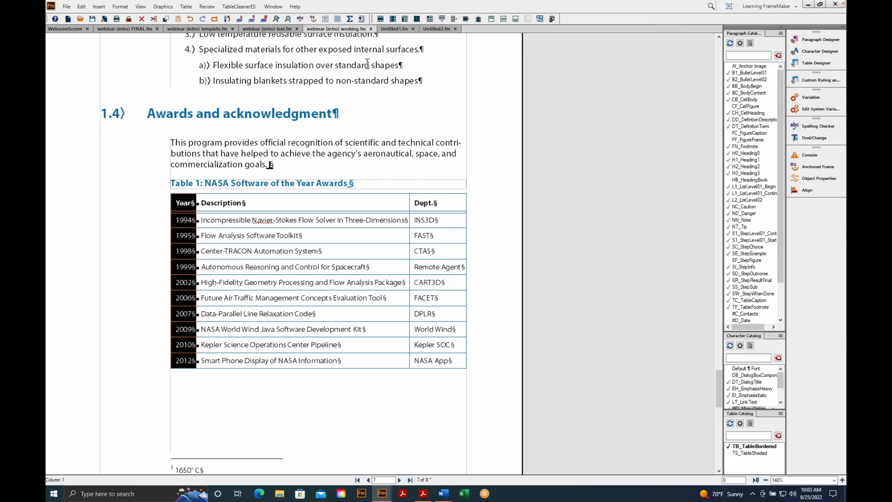
click(269, 164)
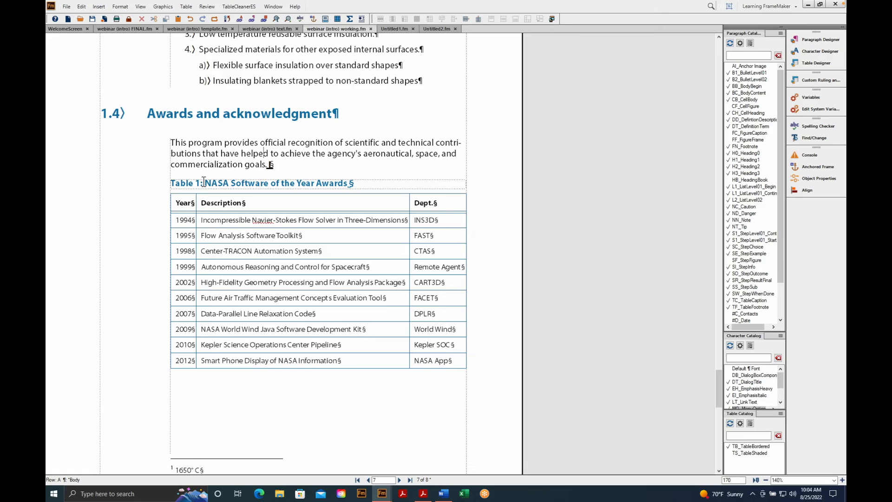
Step: Add an empty paragraph on page 2 after the Overview text that ends with "25 feet long."
click(357, 480)
click(399, 479)
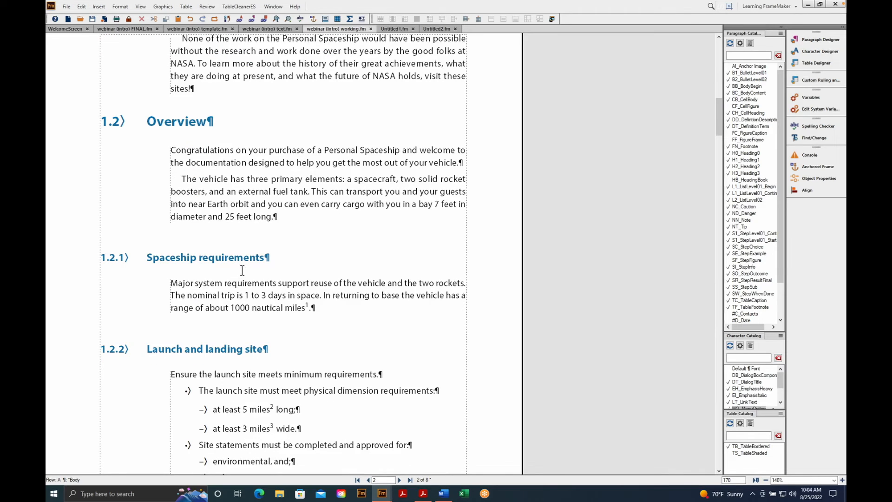
click(294, 228)
key(Return)
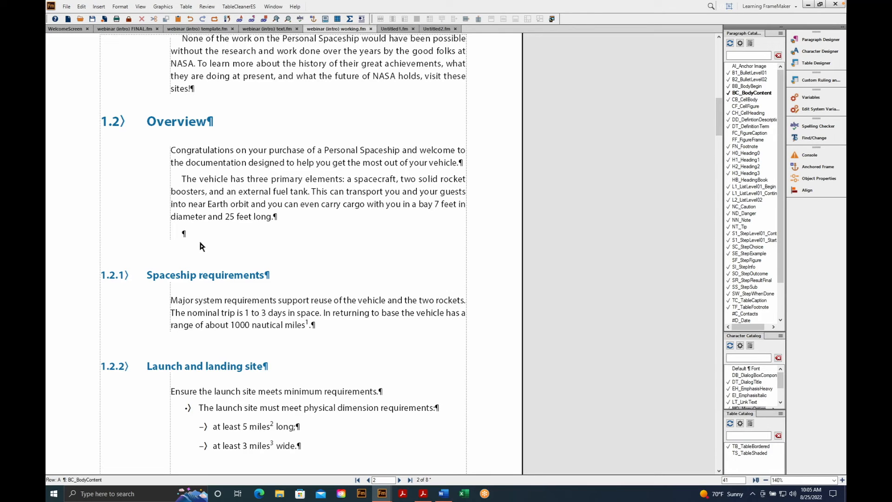
Step: Import the image rocketwide.ai by reference into the empty paragraph below the Overview text
click(68, 7)
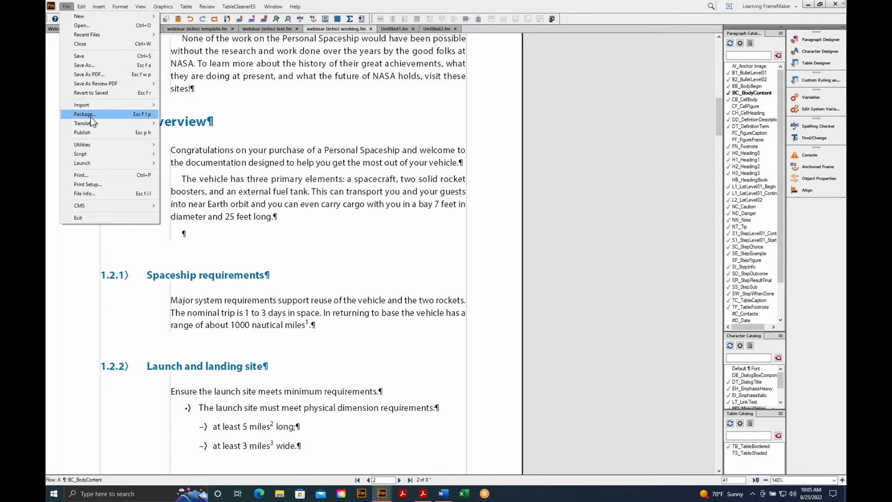
mouse_move(112, 106)
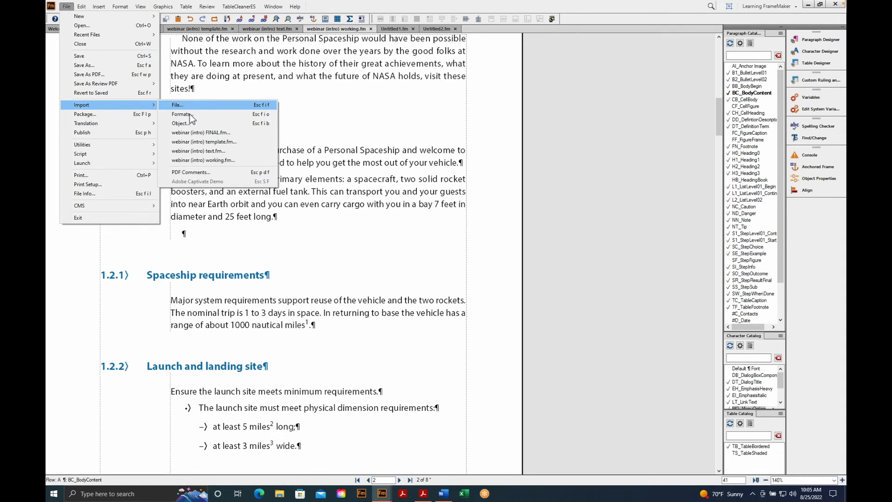
click(189, 109)
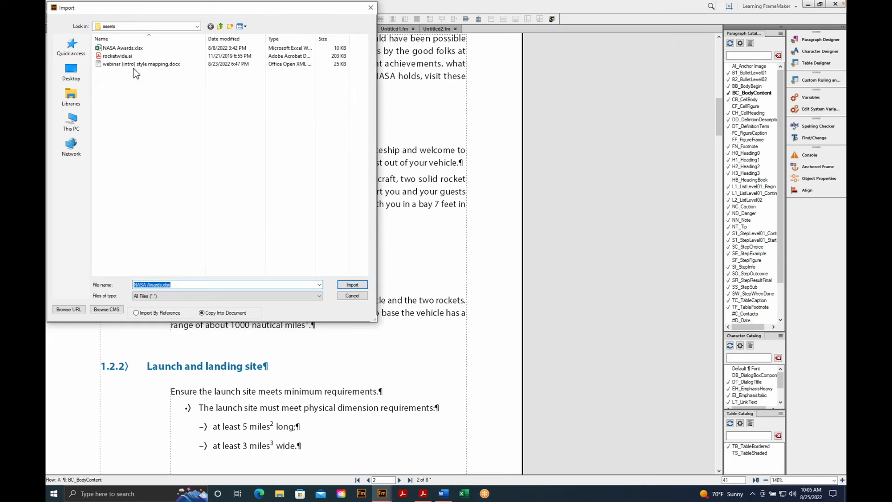
click(130, 57)
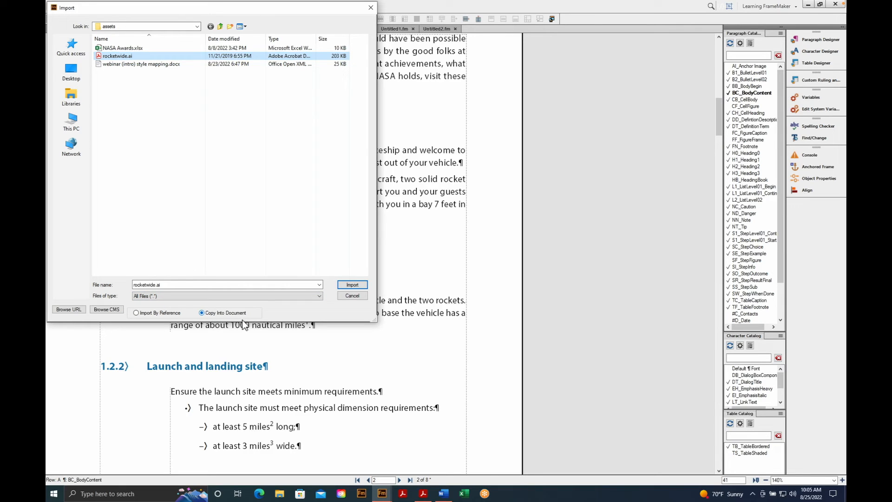
click(153, 318)
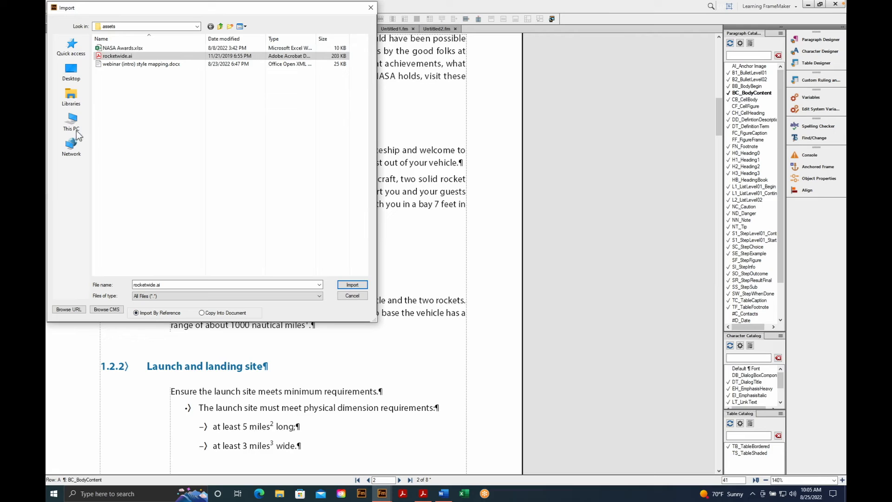
click(133, 56)
key(Return)
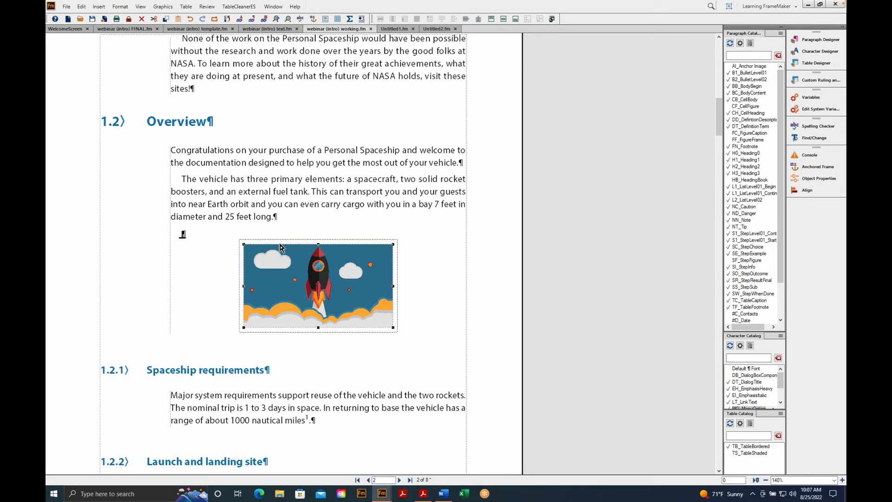
Step: Set the alignment of the rocket image's anchored frame to Left
click(270, 251)
click(829, 167)
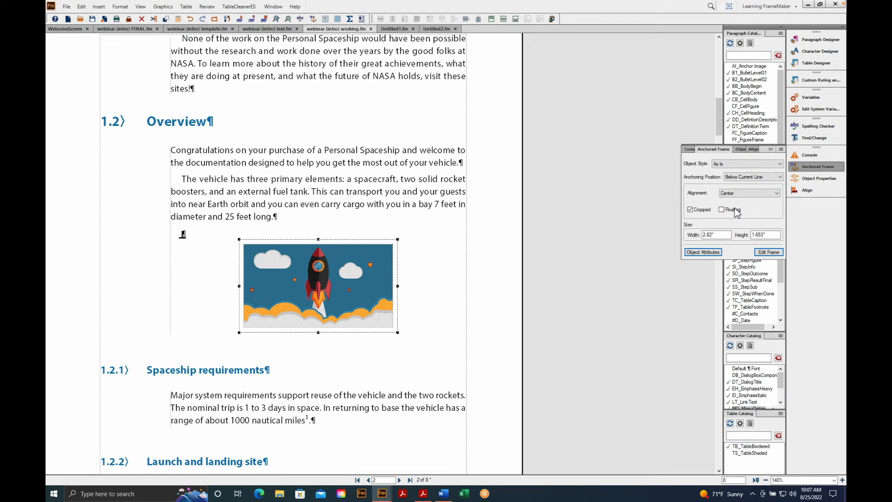
click(743, 193)
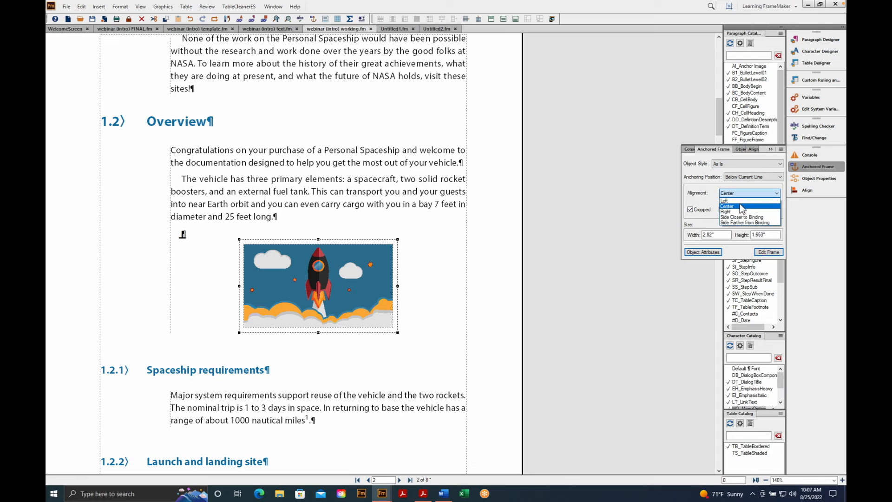
click(739, 201)
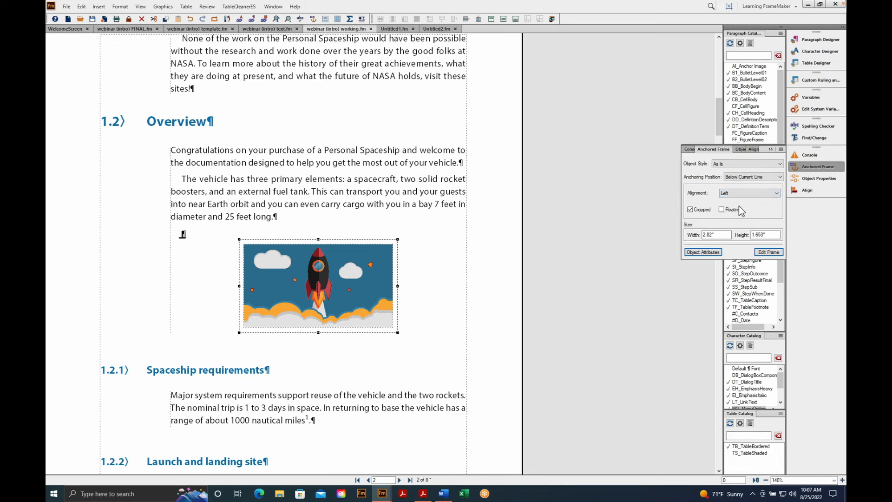
click(771, 256)
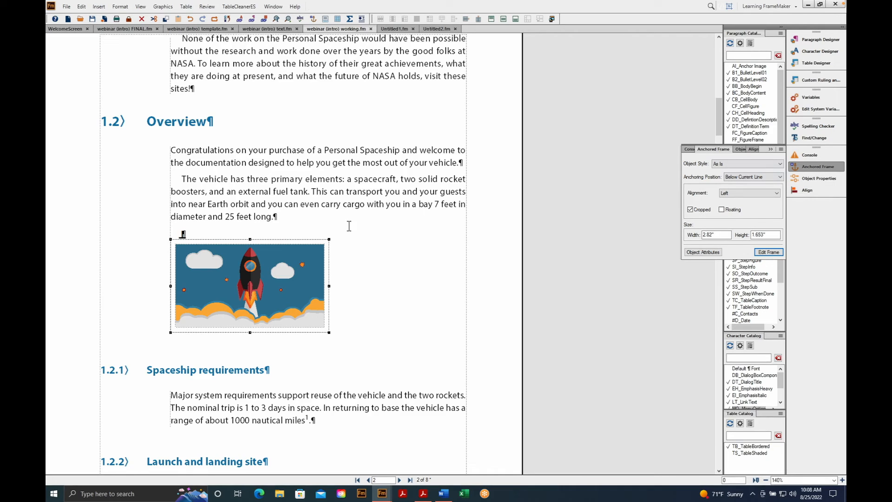
Step: Set the anchoring position of the rocket image's frame to At Top of Column
click(752, 177)
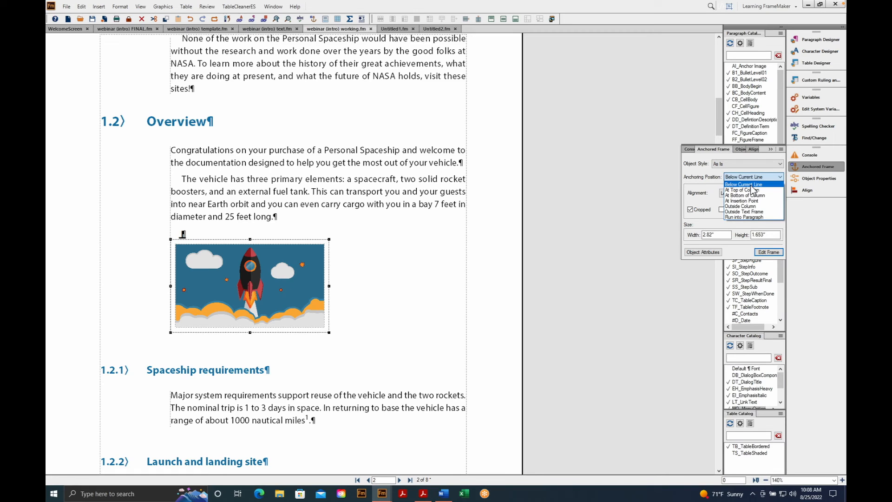
click(746, 196)
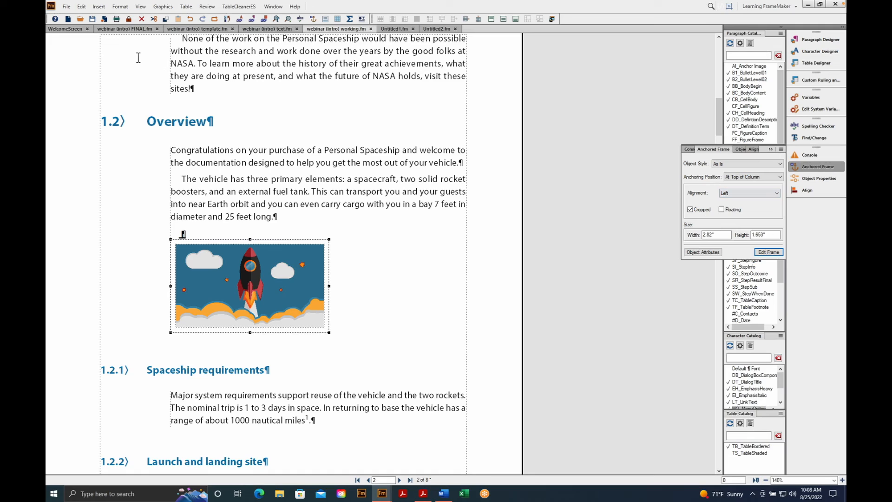
click(121, 53)
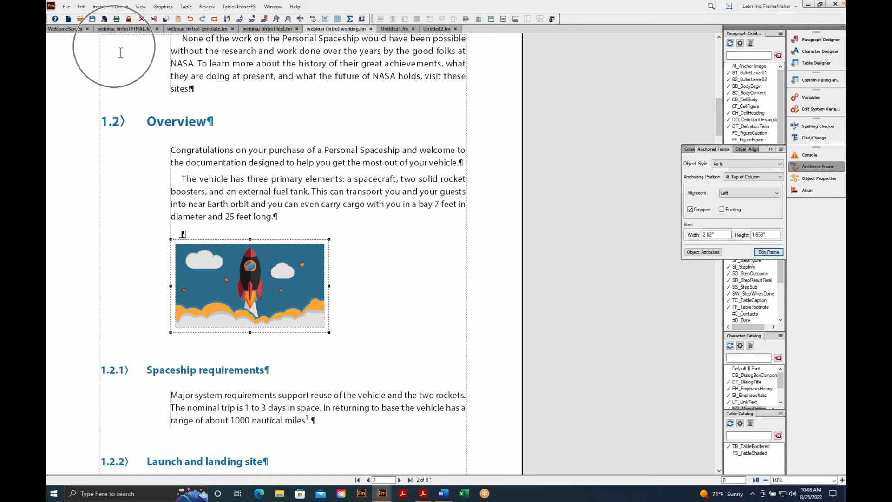
click(781, 259)
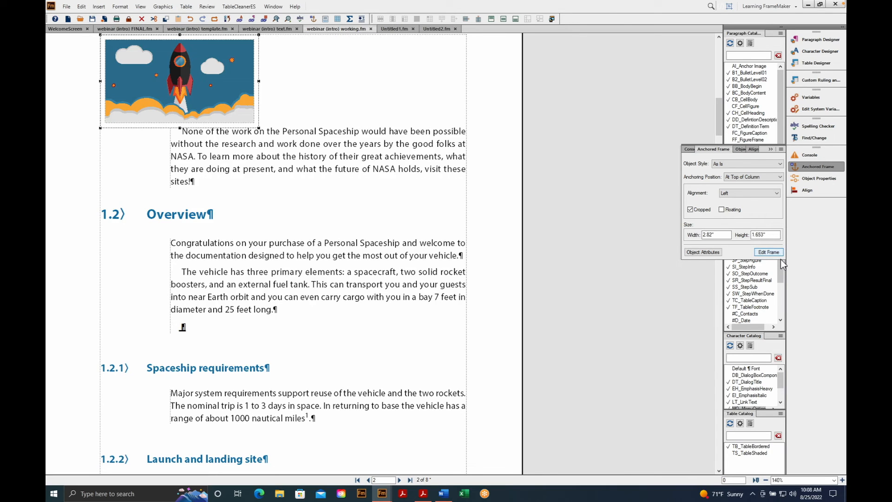
Step: Insert 13 empty paragraphs above the Overview heading to push the image's anchor onto the next page, and check the image's position there
click(834, 480)
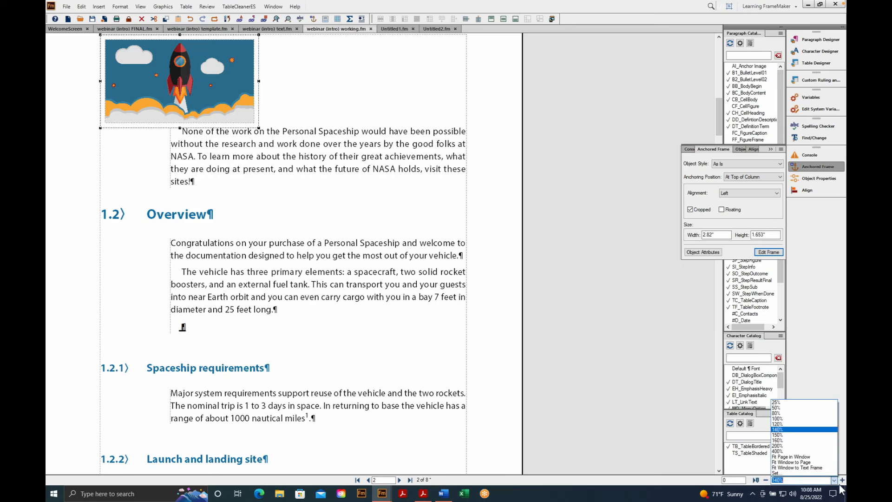
click(818, 465)
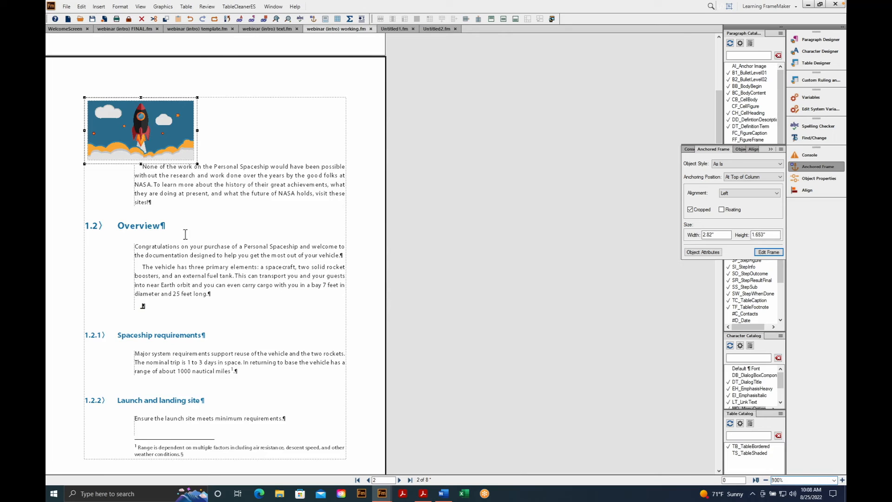
click(174, 212)
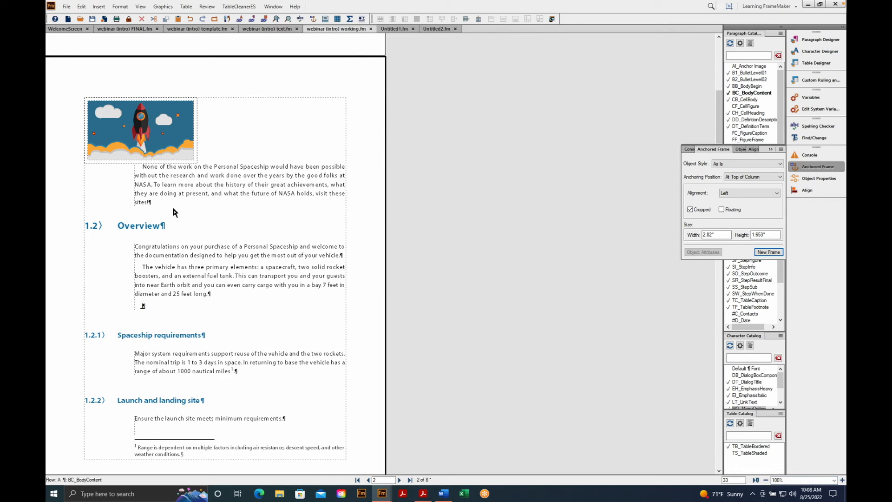
key(Return)
key(Return)
key(Return)
key(Return)
key(Return)
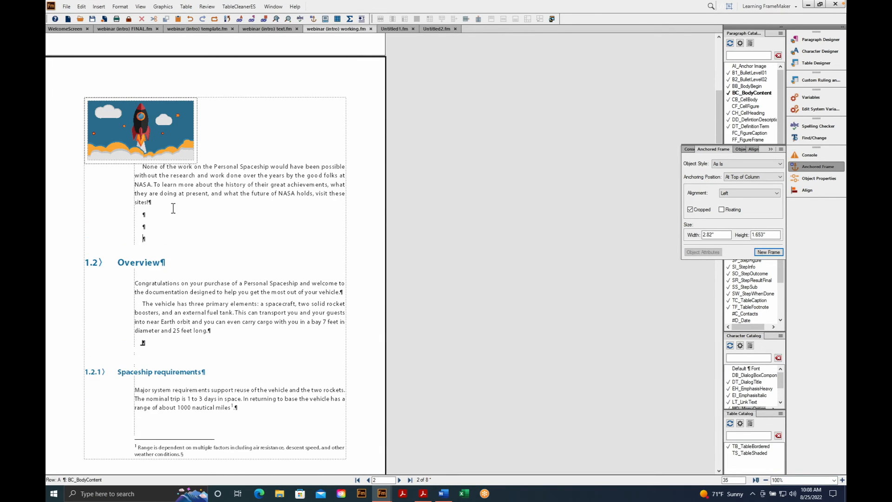
key(Return)
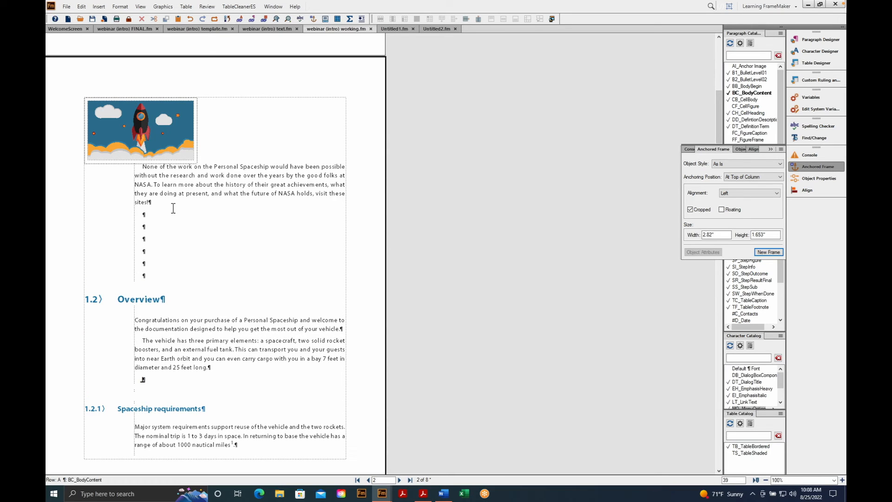
key(Return)
key(Return)
key(Return)
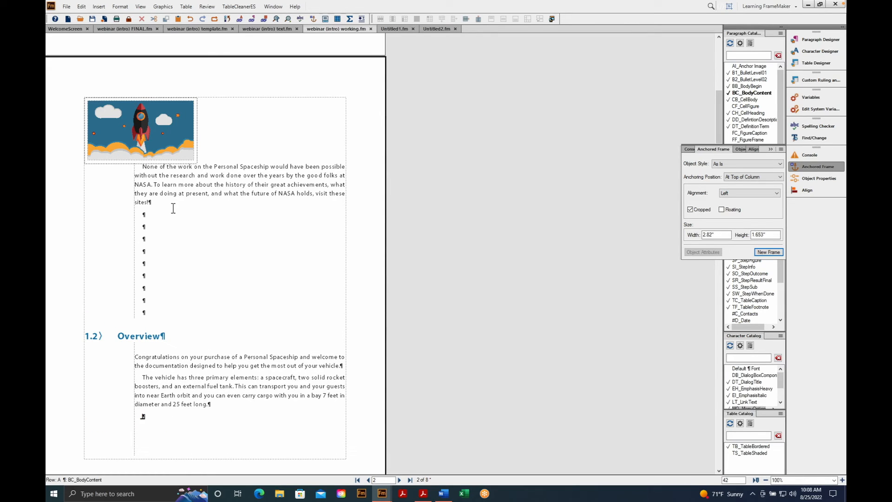
key(Return)
key(Return)
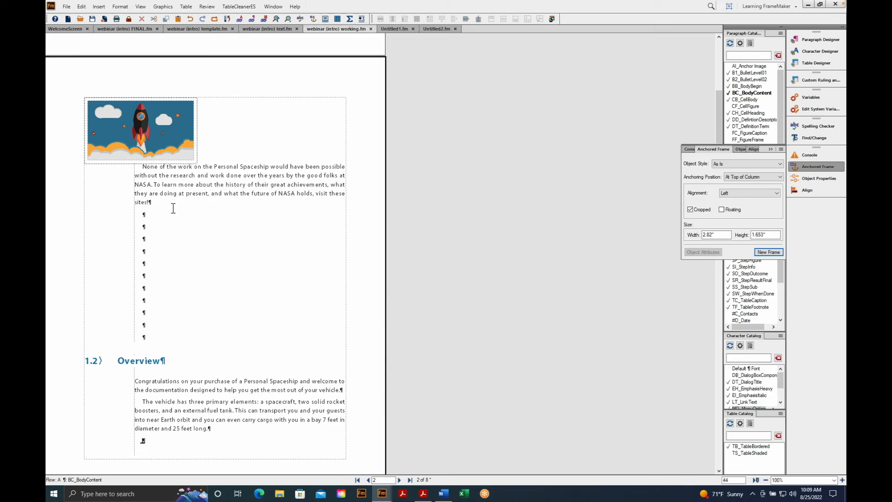
key(Return)
key(Return)
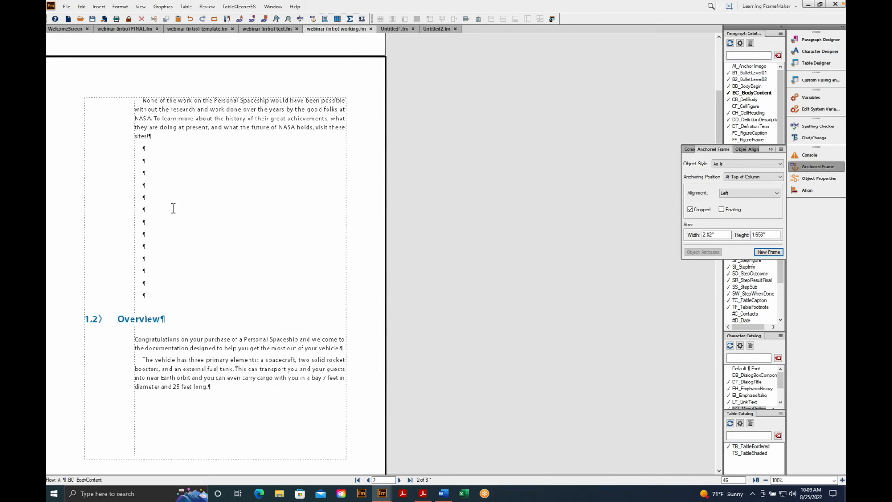
scroll(173, 208, down, 10)
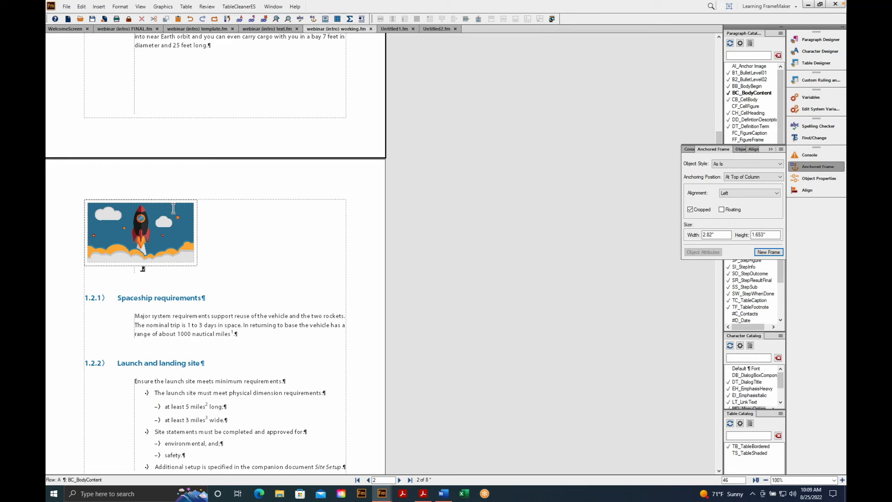
Step: Undo the empty paragraphs added above the Overview heading
click(192, 19)
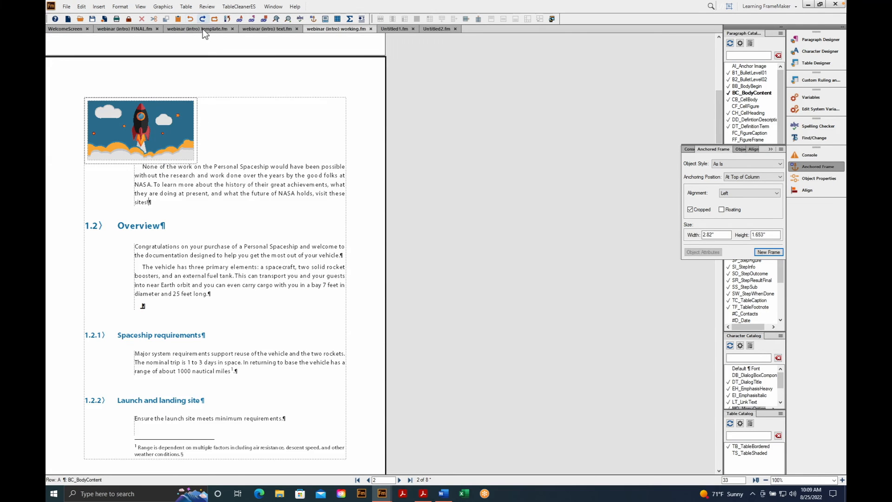
click(192, 21)
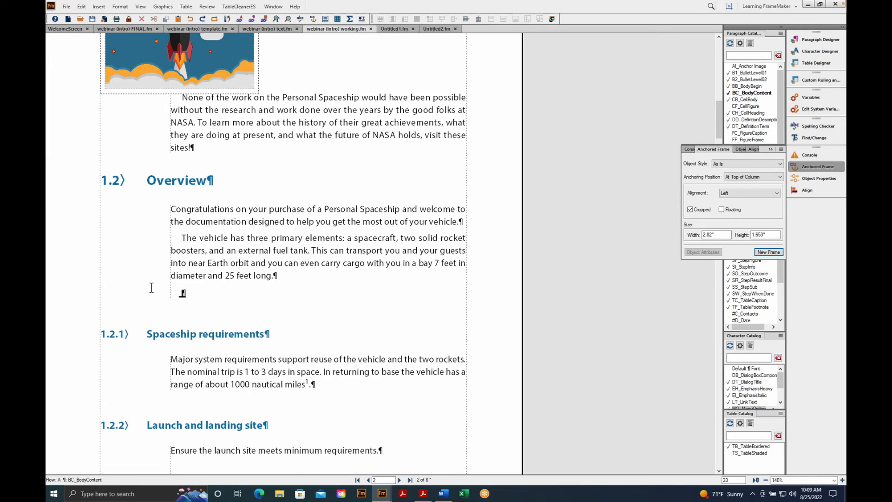
Step: Set the anchoring position of the rocket image's frame back to Below Current Line
click(185, 91)
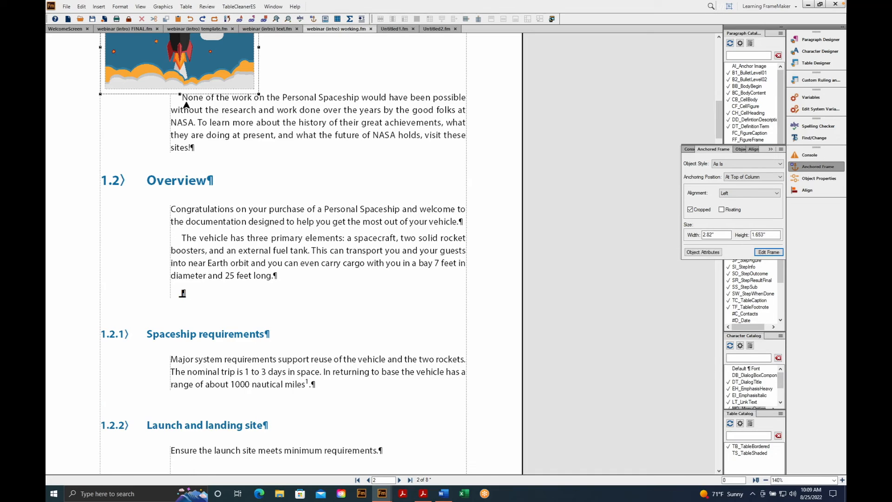
click(740, 196)
click(743, 180)
click(742, 179)
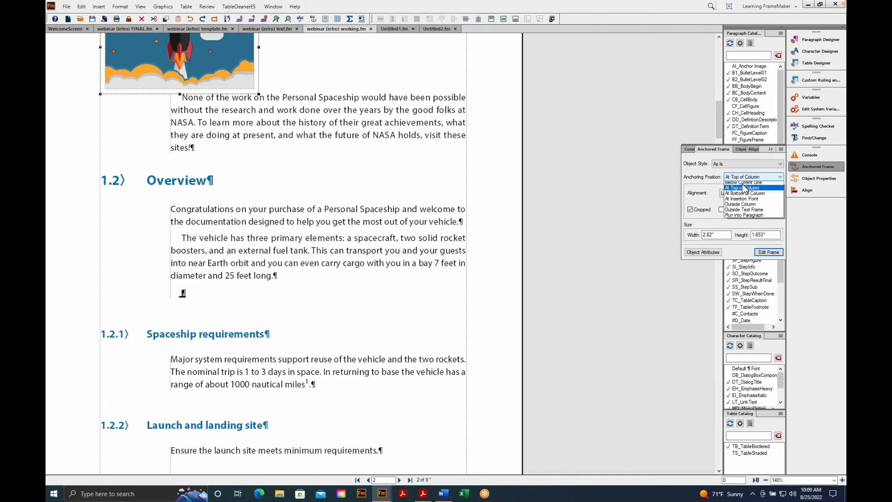
click(740, 188)
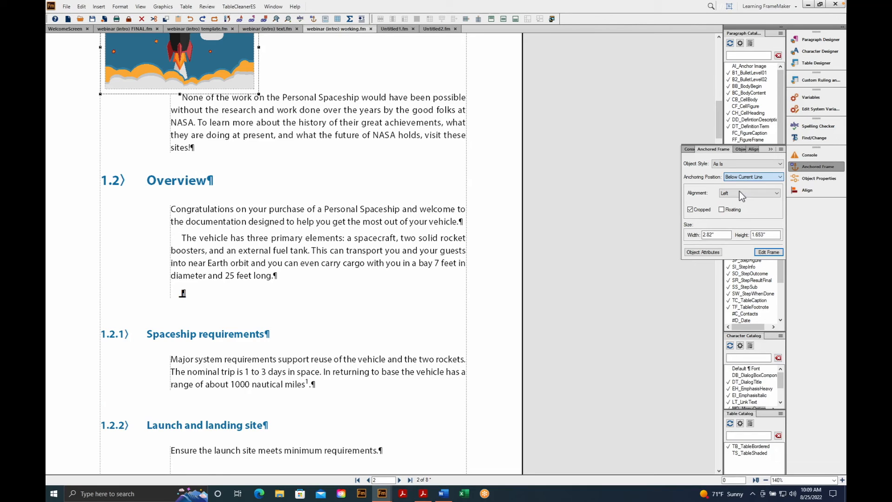
click(771, 254)
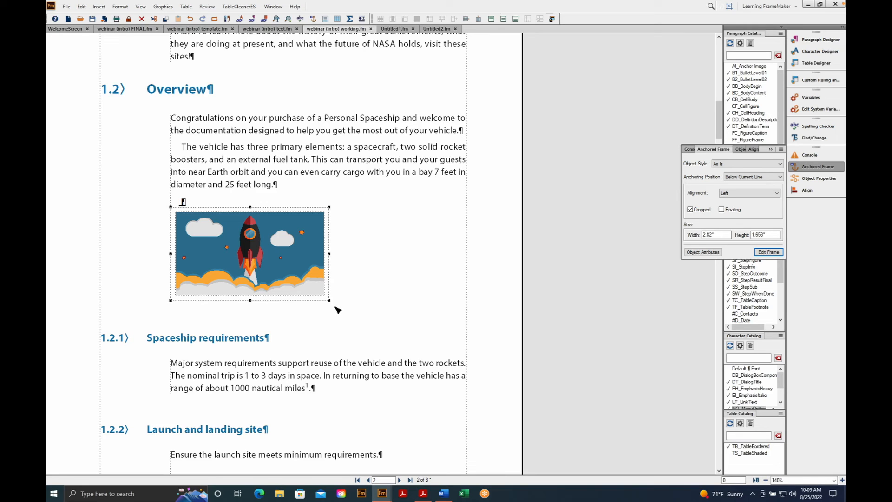
Step: Enlarge the rocket image's anchored frame to the text column's width, about 5.25" wide and 2.95" high
drag(335, 307, 470, 376)
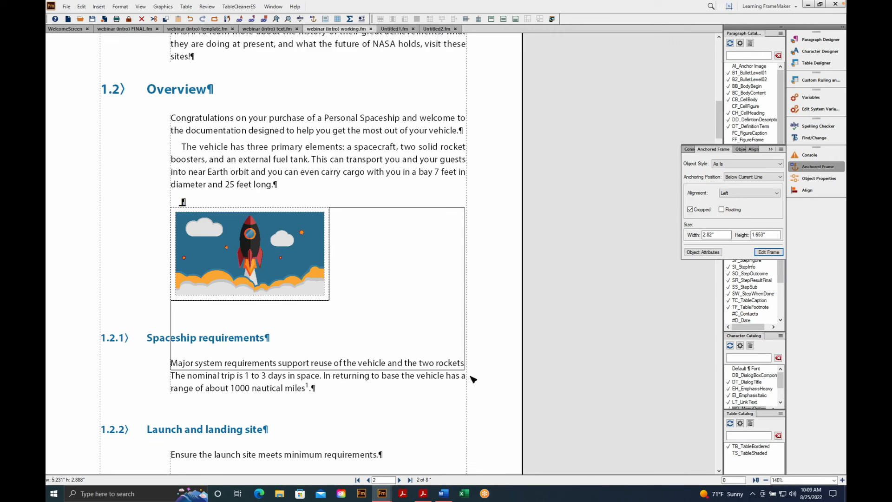
drag(473, 379, 473, 383)
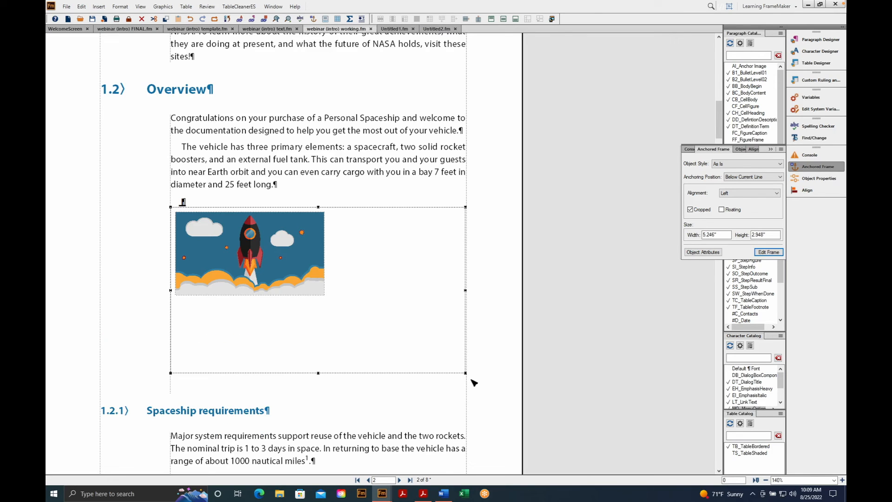
Step: Move the rocket image to the middle of its anchored frame and fit it to the frame proportionally
drag(259, 247, 320, 279)
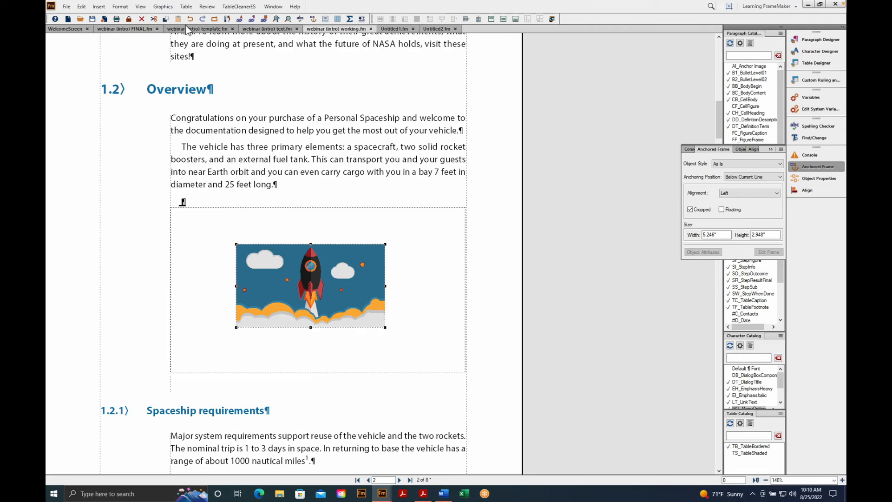
click(165, 7)
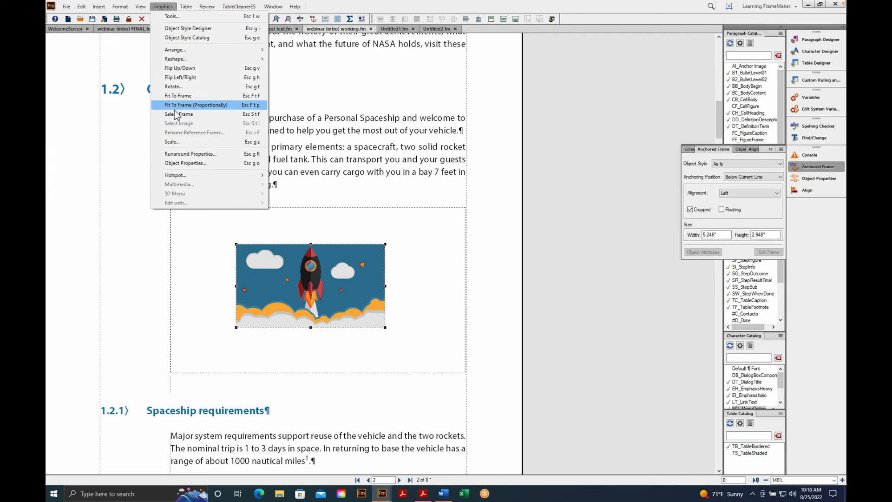
click(174, 107)
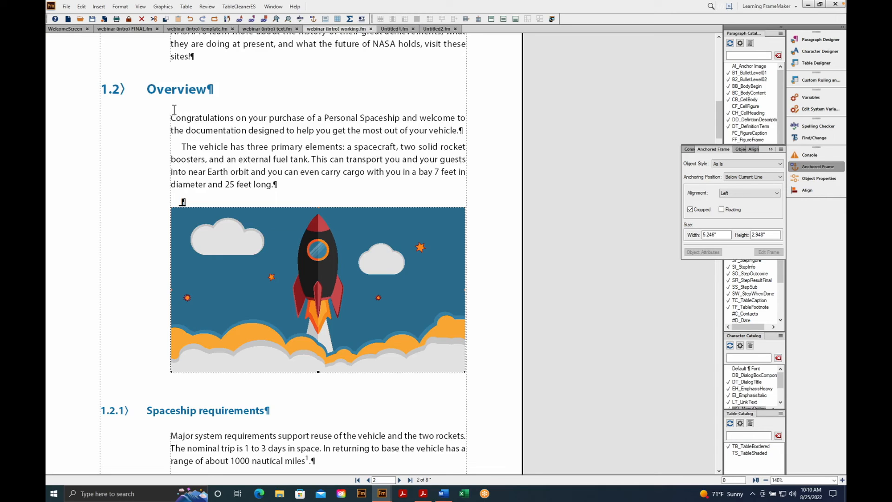
Step: Apply the AI_Anchor Image paragraph style to the paragraph holding the rocket image's anchor and review its basic indent and spacing settings
click(201, 213)
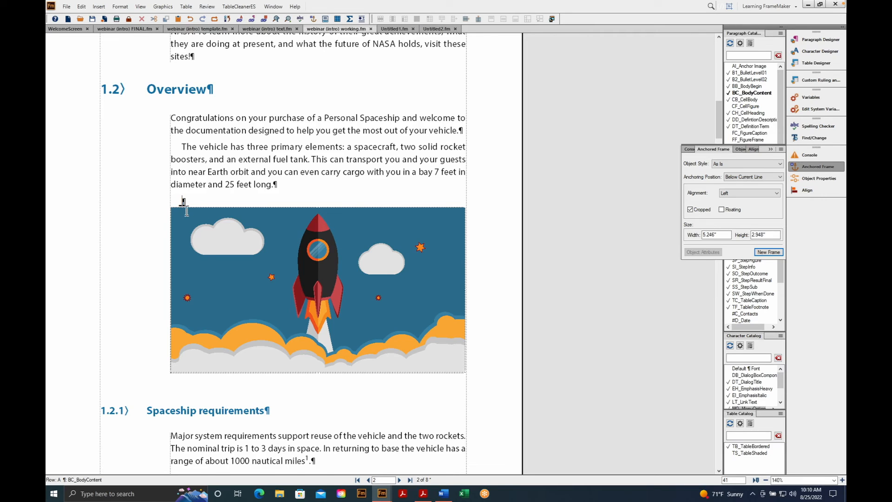
click(752, 67)
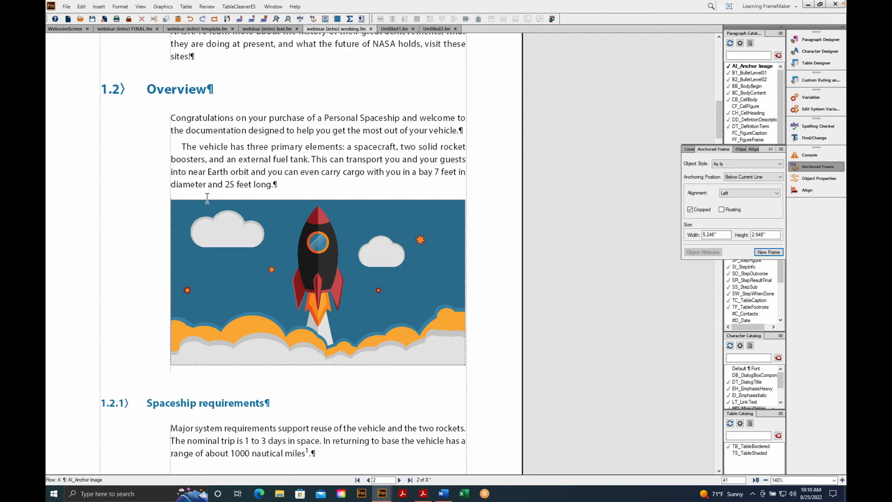
click(820, 40)
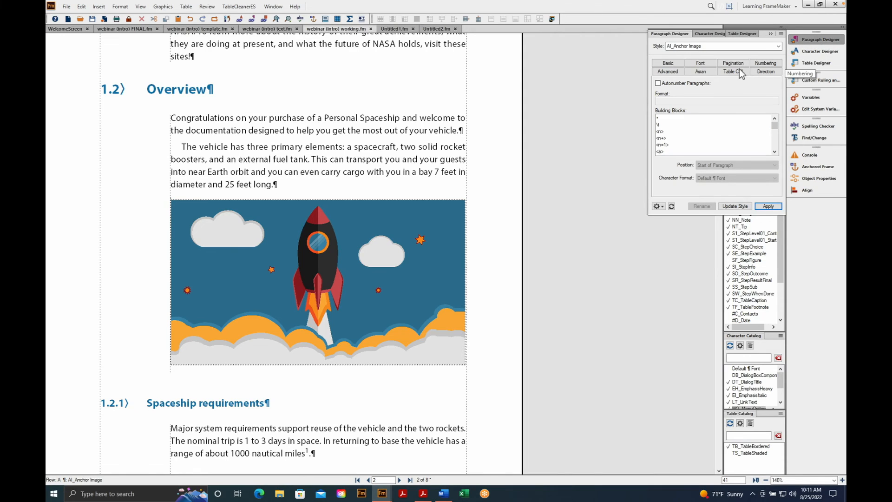
click(684, 67)
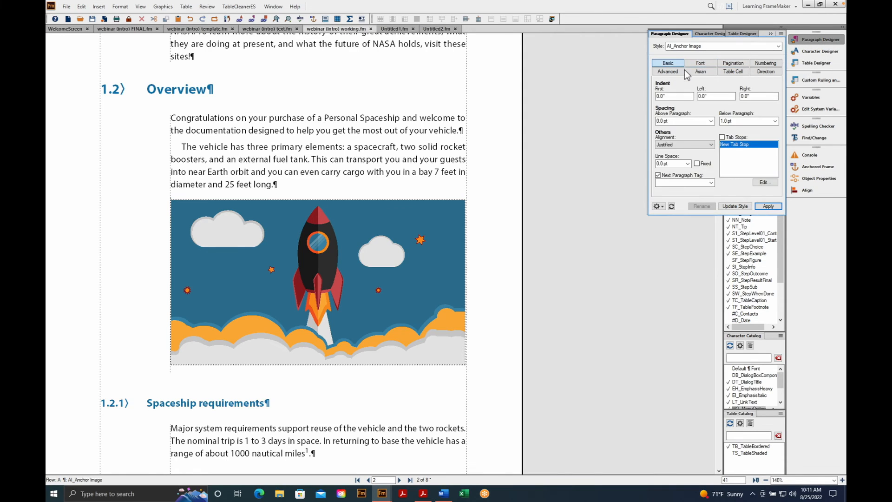
click(172, 200)
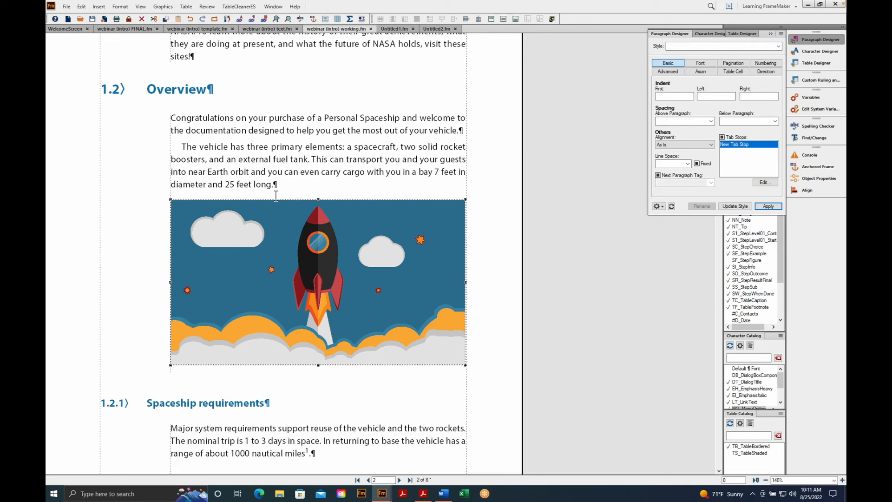
click(297, 192)
key(Down)
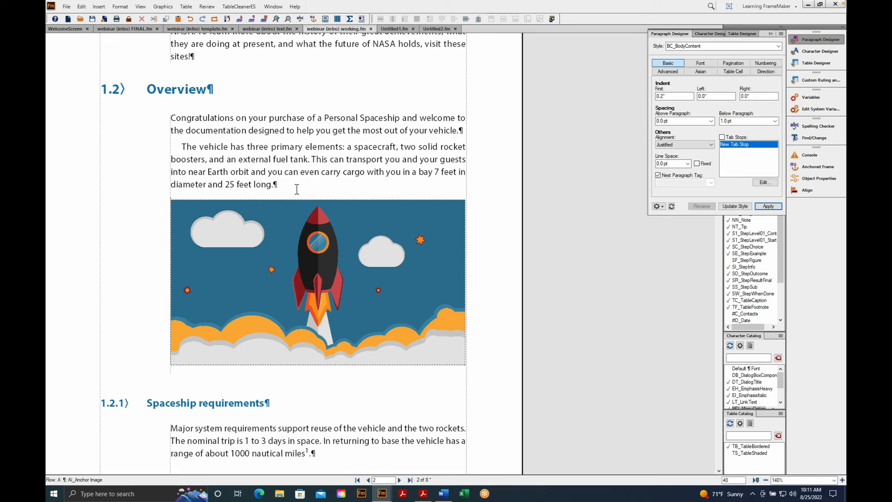
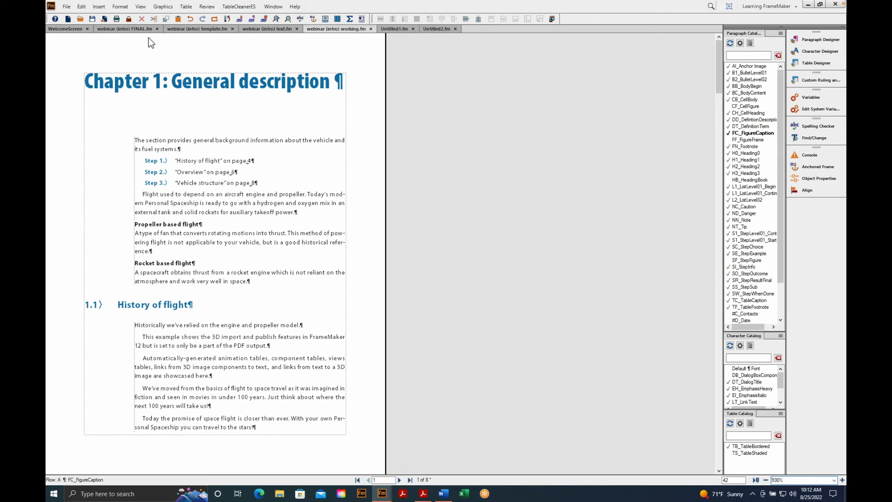
Step: Insert the current page number in the header of the Right master page
click(140, 7)
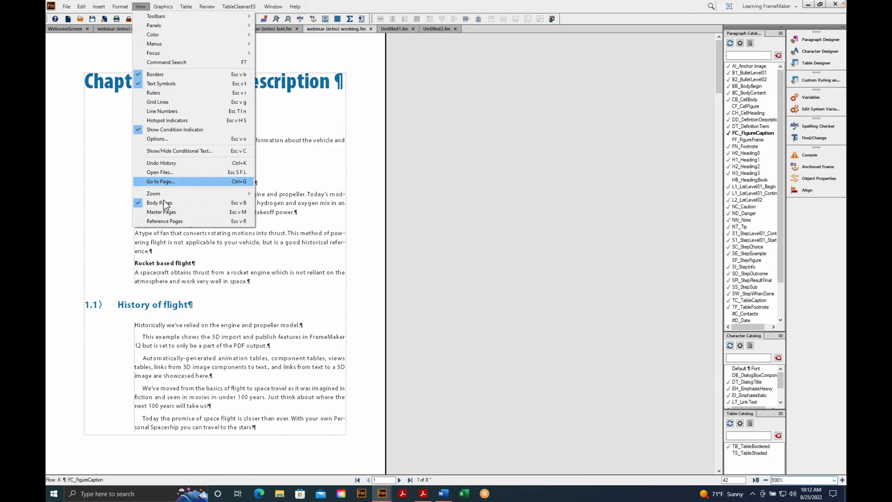
click(168, 216)
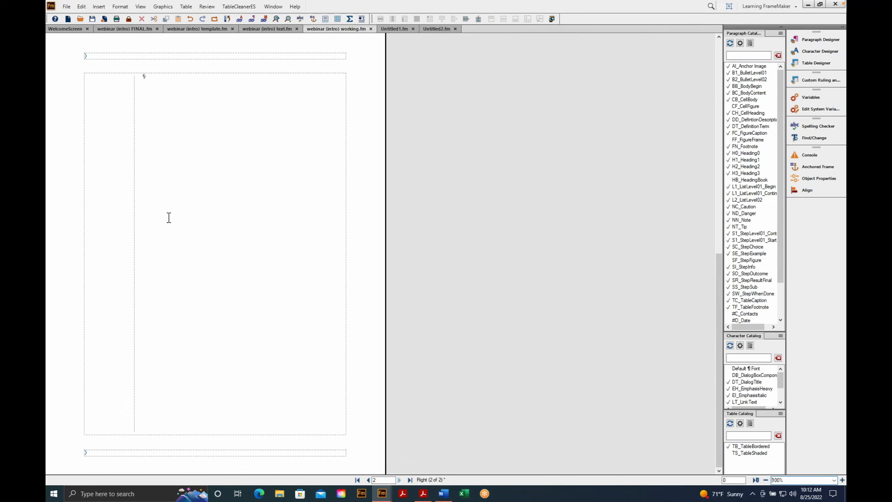
click(106, 58)
click(103, 8)
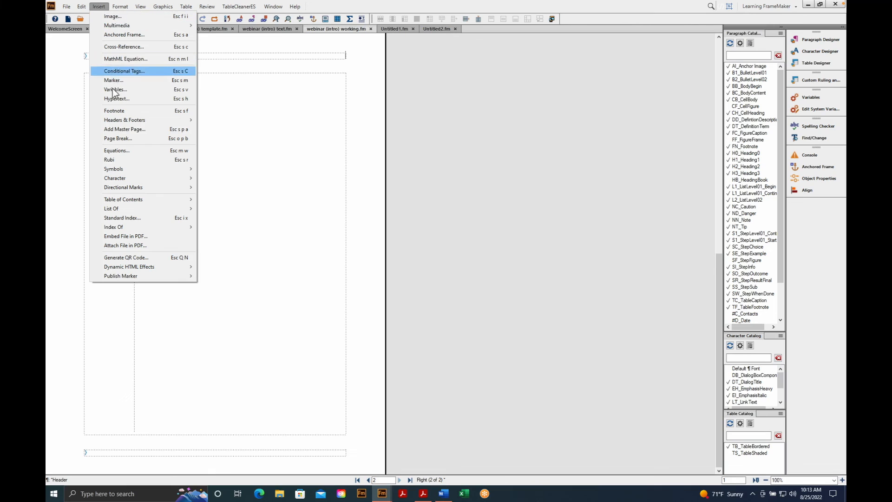
mouse_move(124, 121)
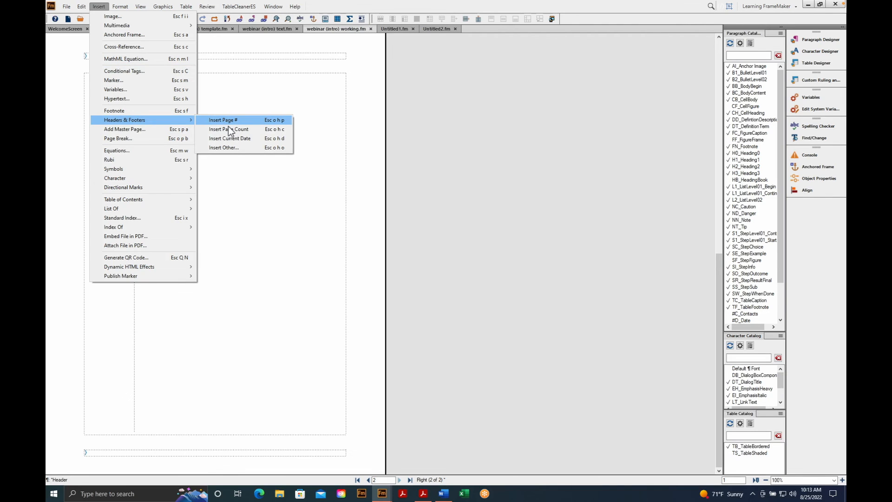
click(228, 122)
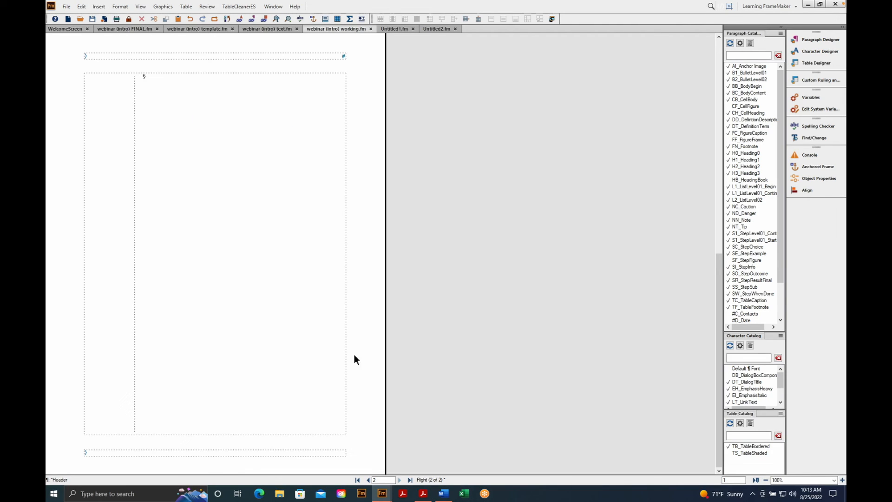
Step: Insert the current page number in the header of the Left master page
click(368, 479)
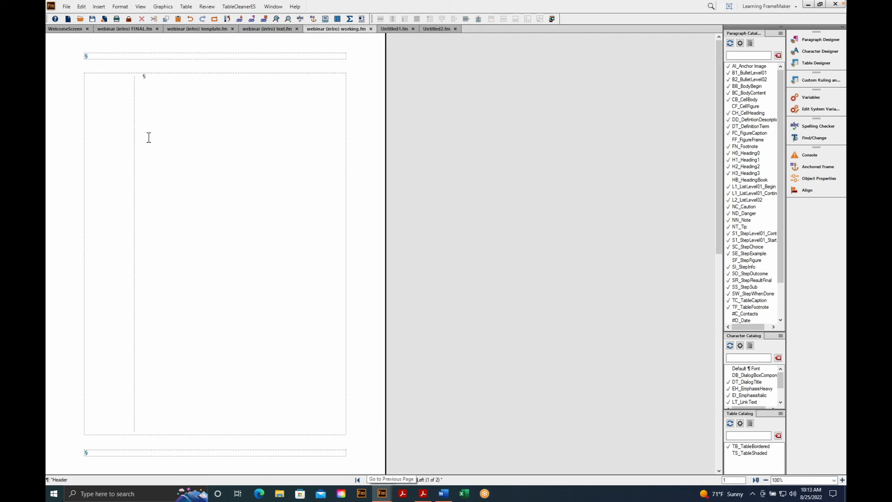
click(99, 7)
click(99, 7)
click(82, 7)
click(99, 6)
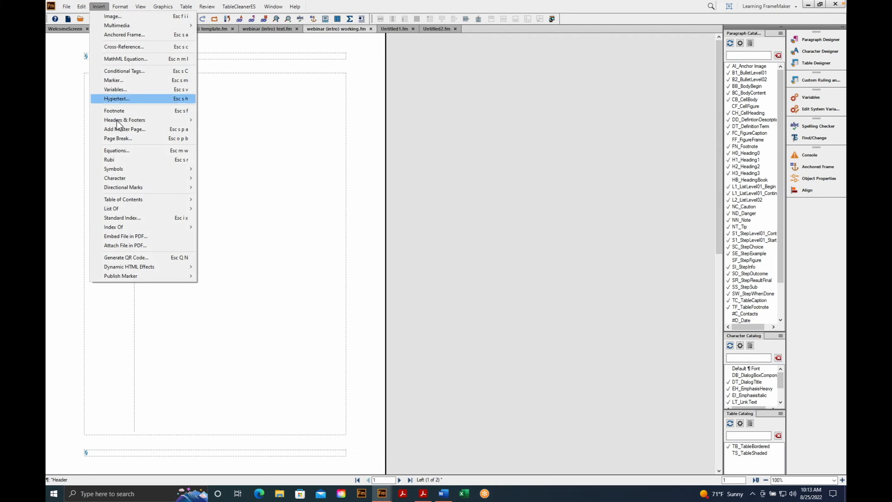
click(219, 122)
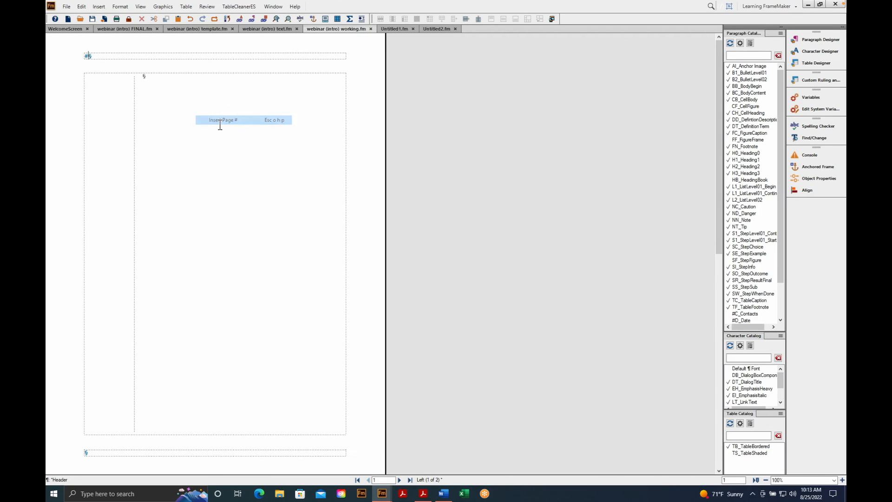
Step: On the body pages, check the header page numbers through page 3 and the paragraph styles of the History of flight heading and chapter title
click(140, 7)
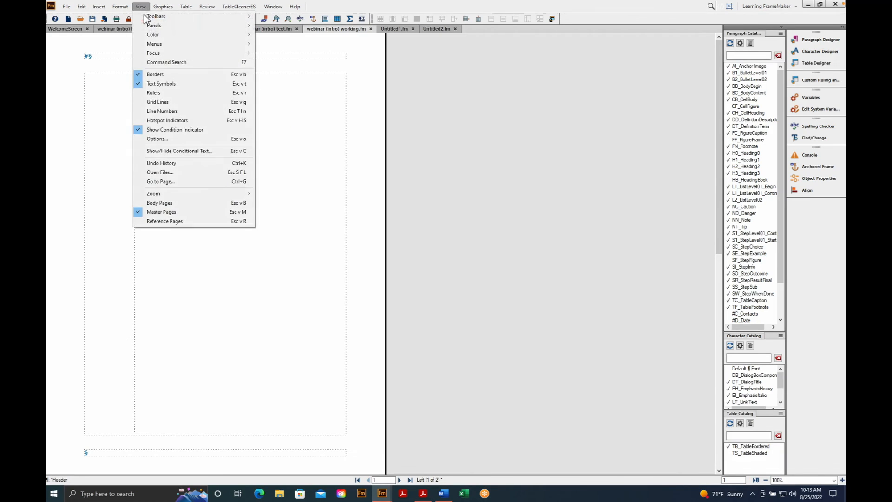
click(153, 203)
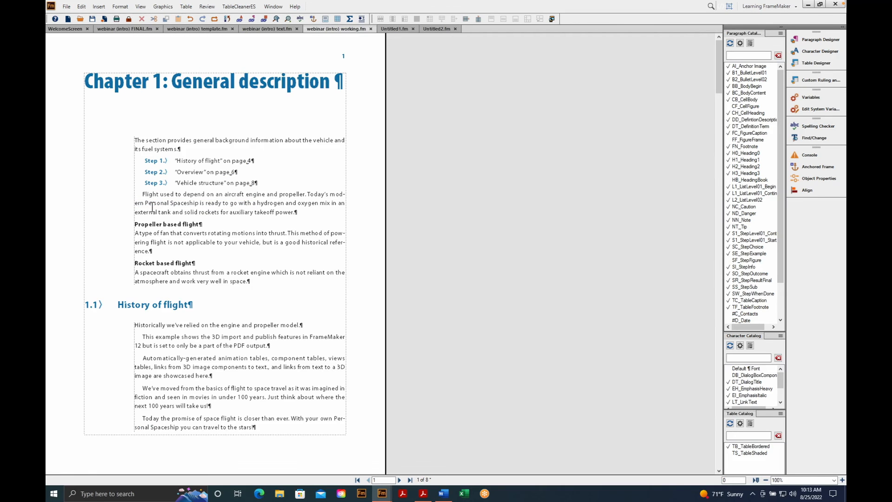
click(399, 479)
click(404, 488)
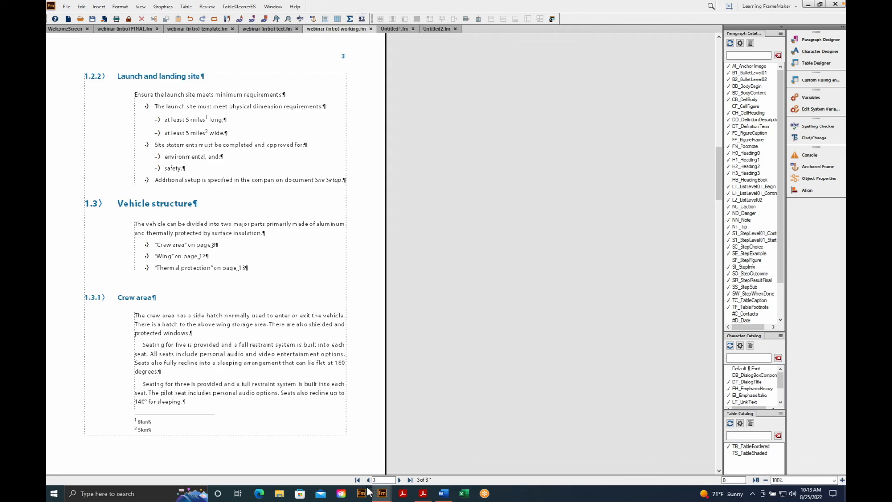
click(358, 480)
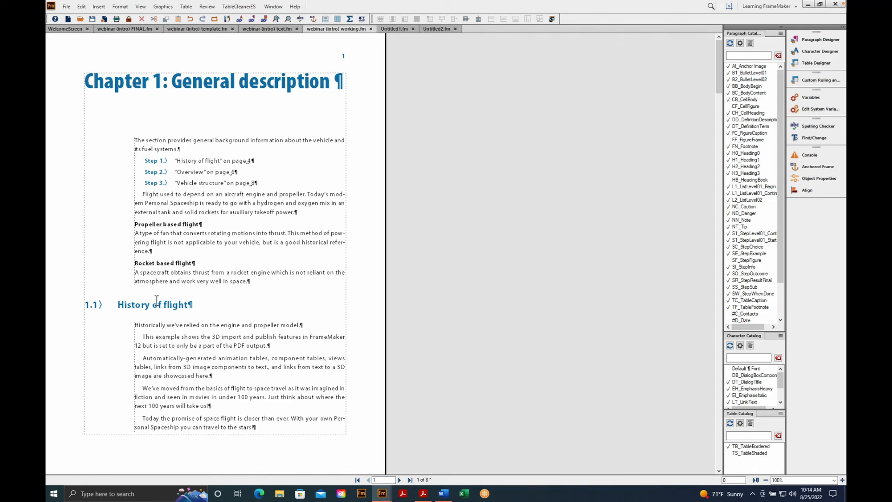
click(139, 315)
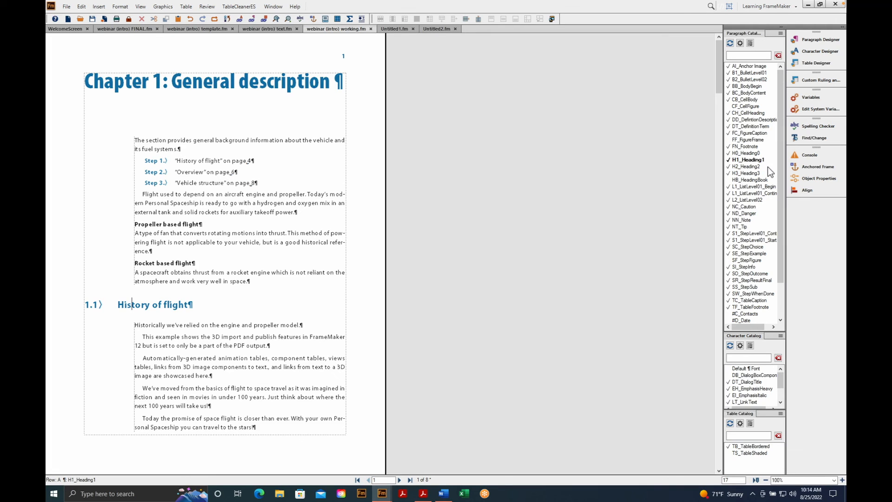
click(203, 84)
Step: Insert the Running H/F 1 variable, which picks up H0_Heading0 text, in the footer of the Right master page
click(140, 6)
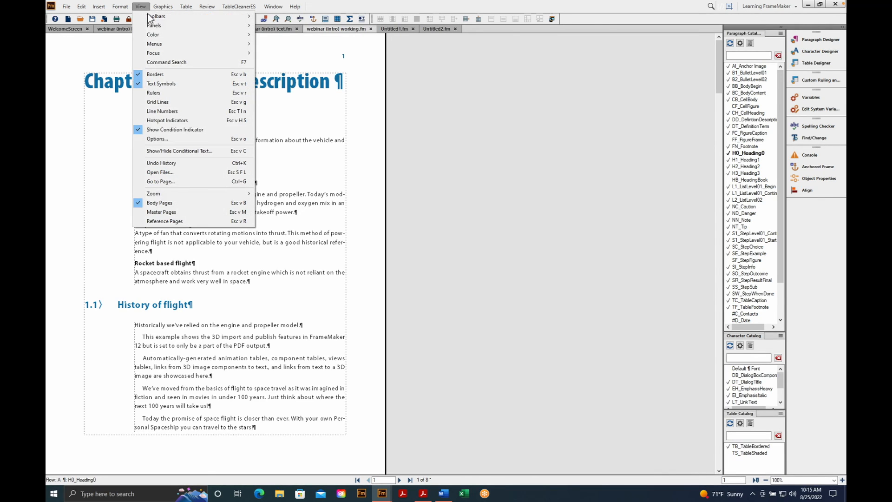
click(158, 216)
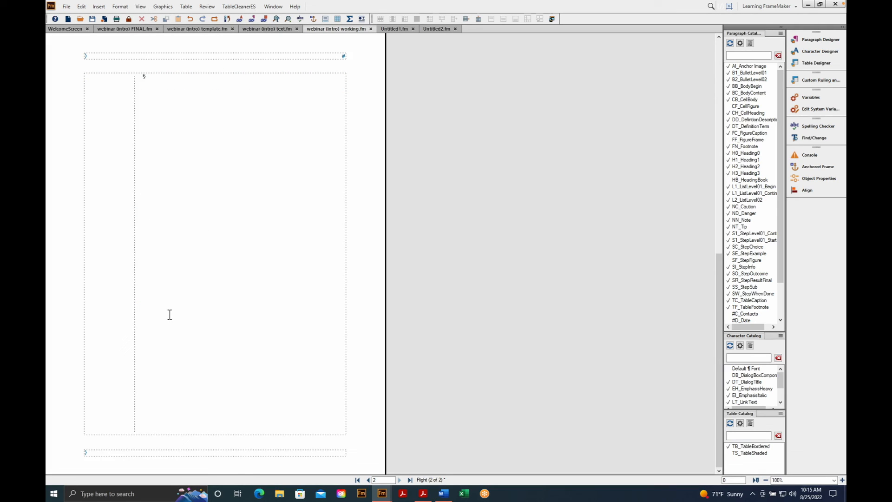
click(348, 455)
click(99, 6)
mouse_move(158, 120)
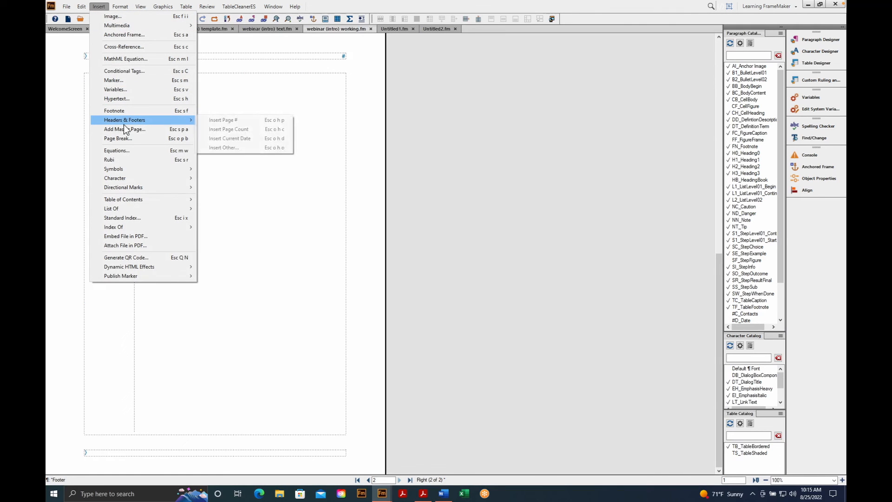
click(233, 152)
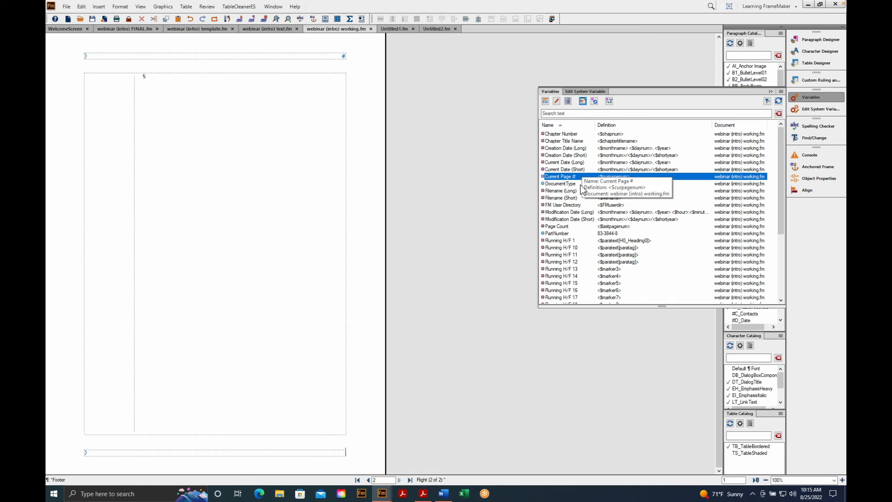
click(574, 243)
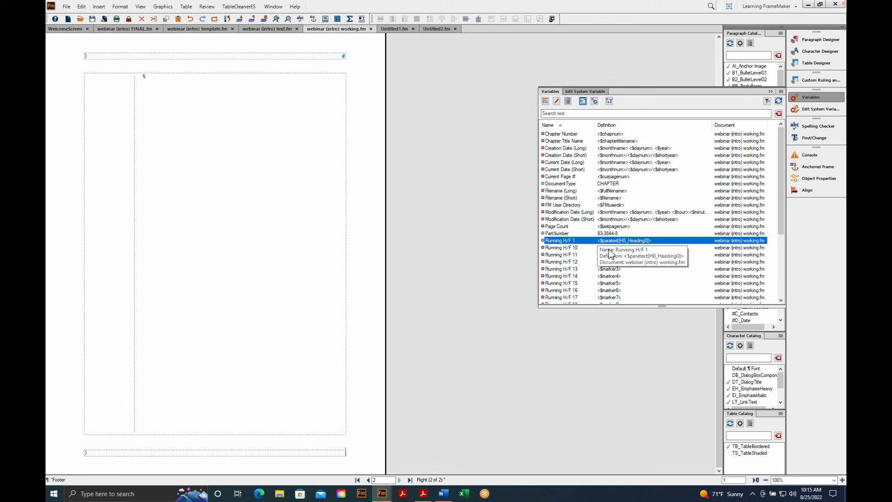
double_click(645, 242)
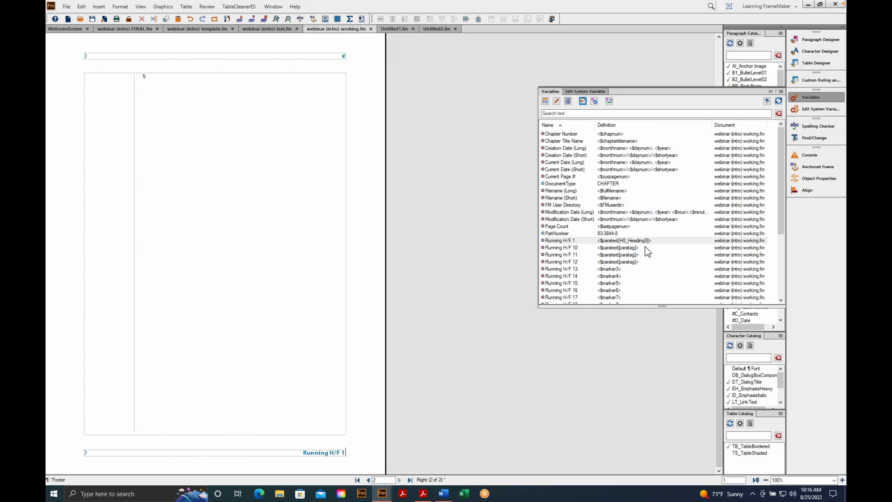
Step: Add a colon and the Running H/F 2 variable after Running H/F 1 in the Right master page's footer
text(:)
scroll(649, 256, down, 2)
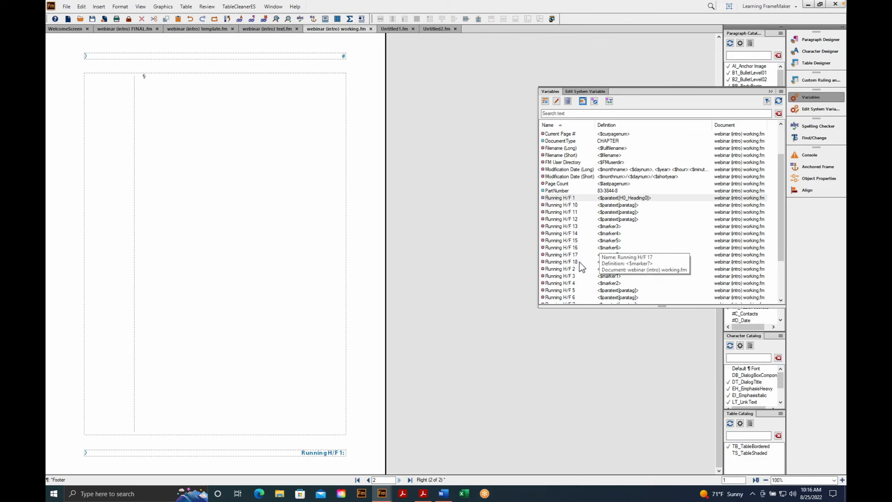
click(567, 271)
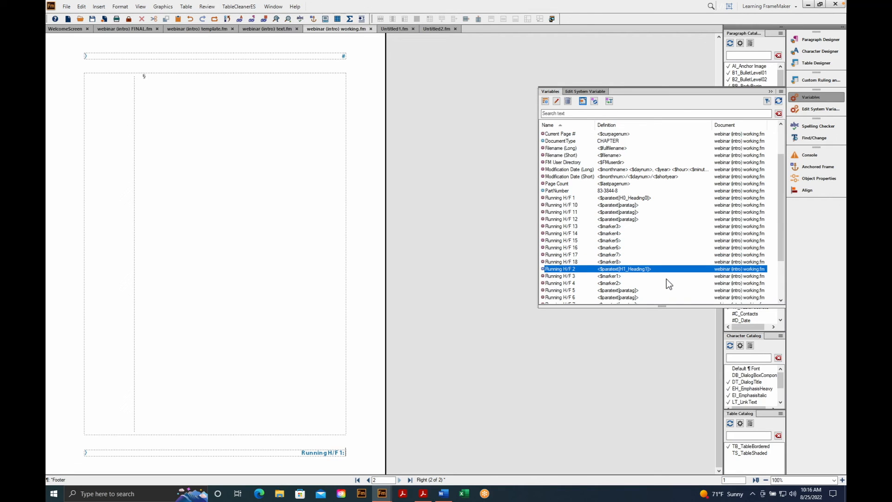
double_click(665, 273)
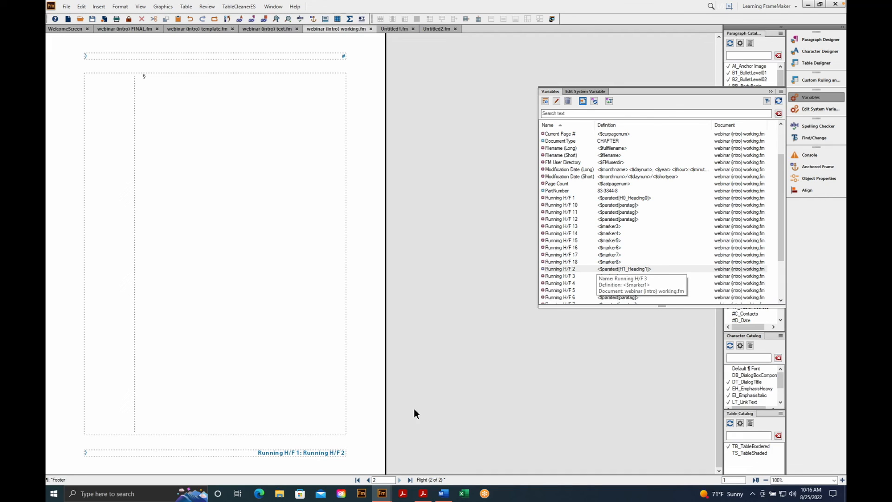
Step: Insert the Running H/F 1 variable, a colon and the Running H/F 2 variable in the footer of the Left master page
click(369, 479)
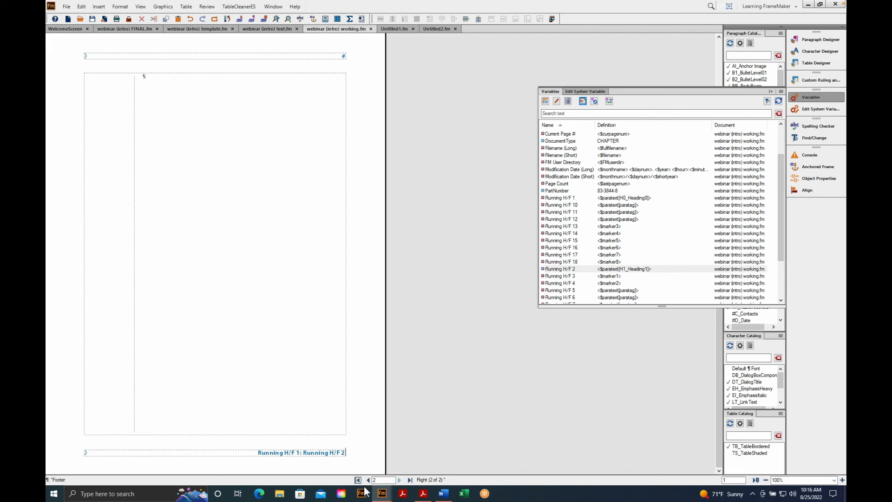
click(100, 456)
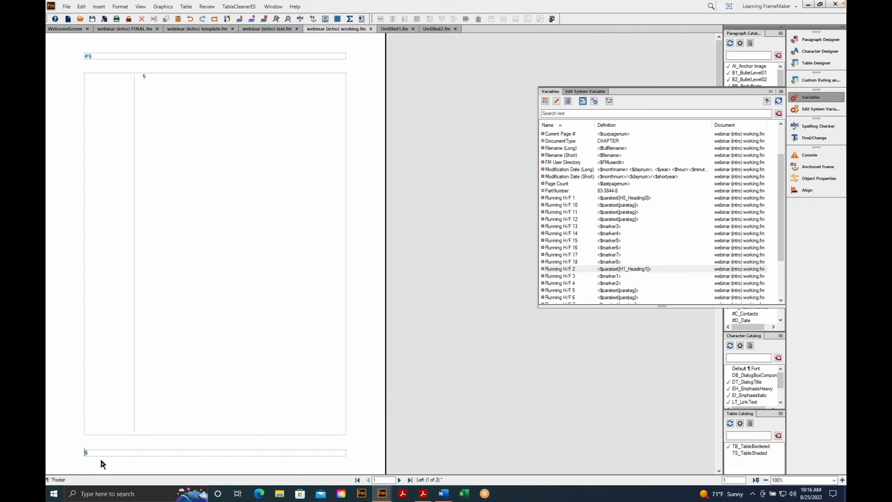
double_click(581, 201)
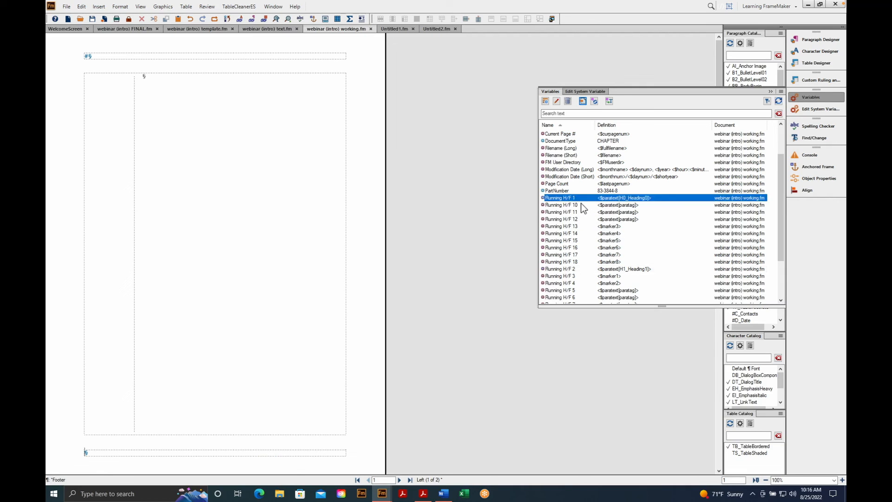
text(:)
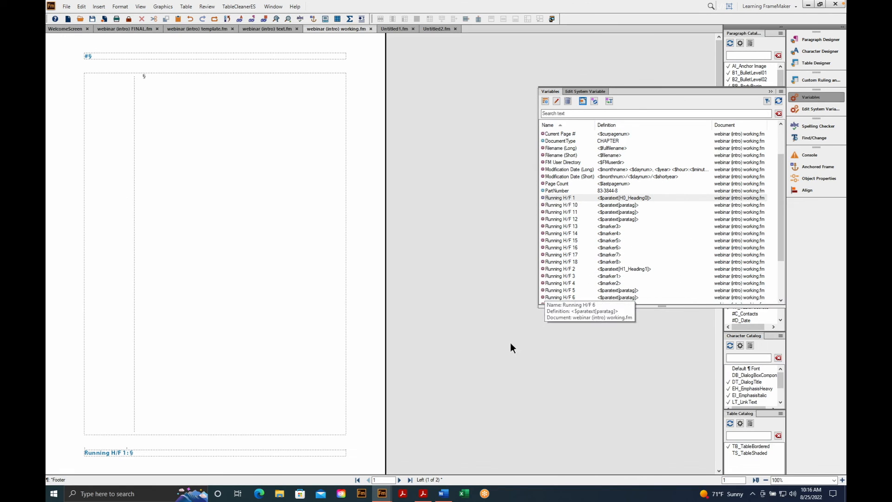
double_click(581, 270)
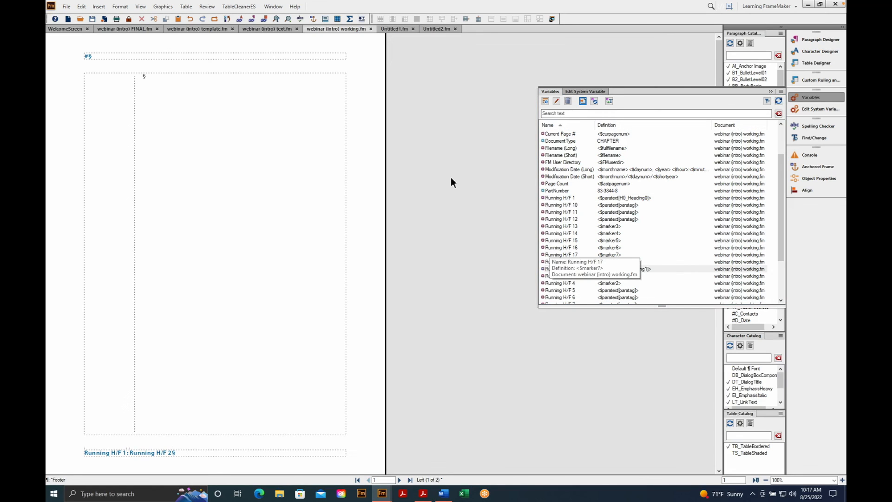
Step: Return to the body pages and check the running footer text on pages 1 through 3
click(140, 6)
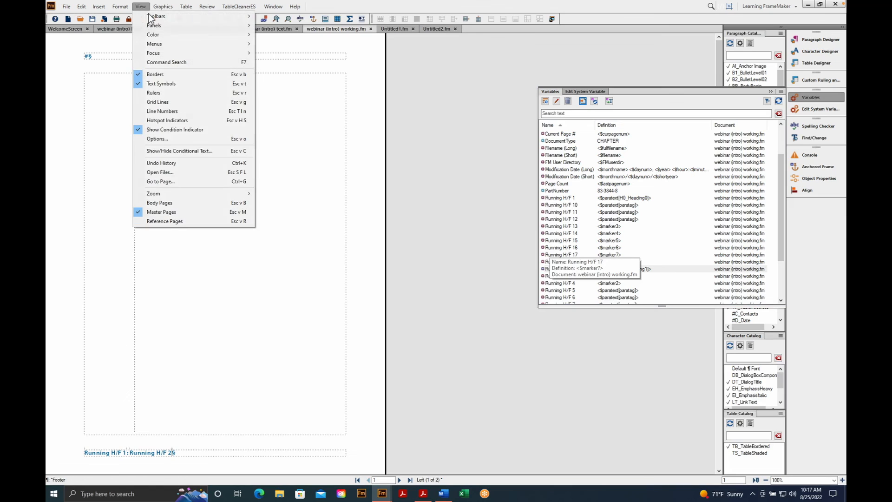
click(159, 203)
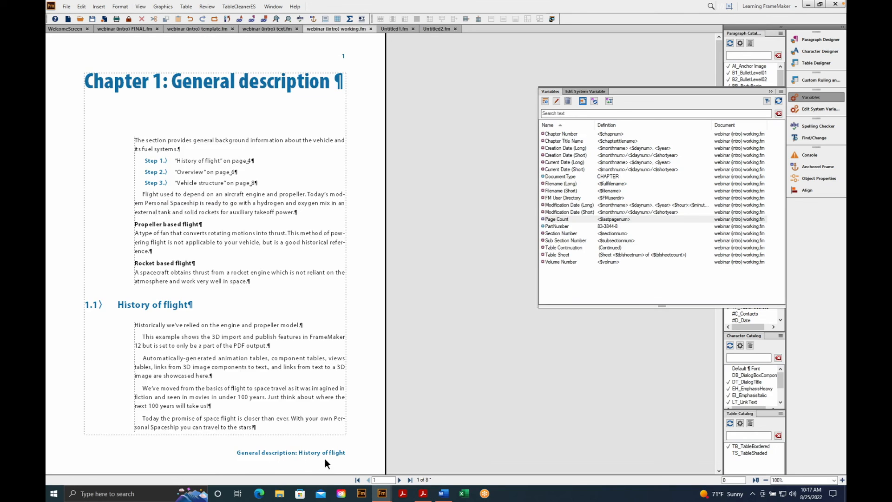
click(399, 480)
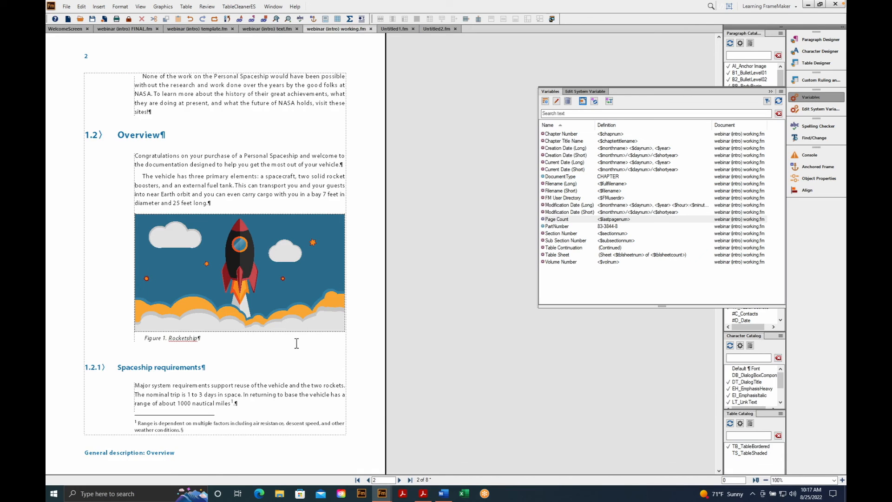
click(399, 480)
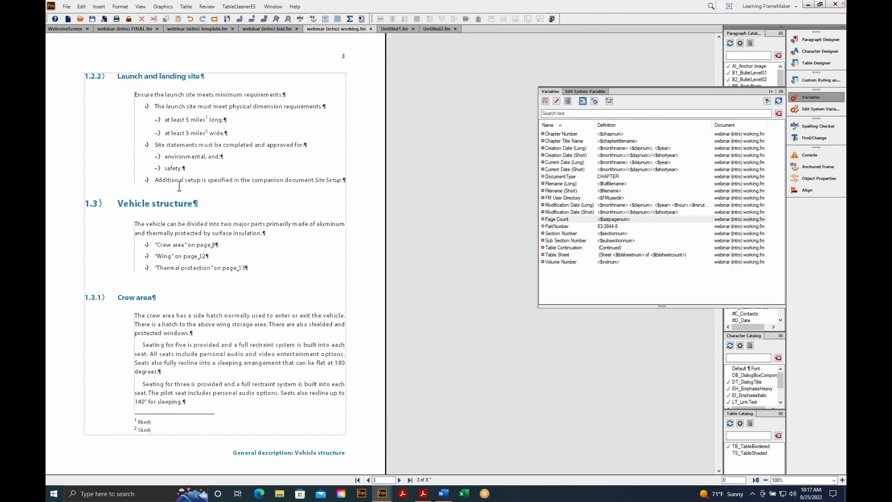
Step: On the first page, change the 1.1 heading to "The Long History of flight" and close the list of variables
click(358, 479)
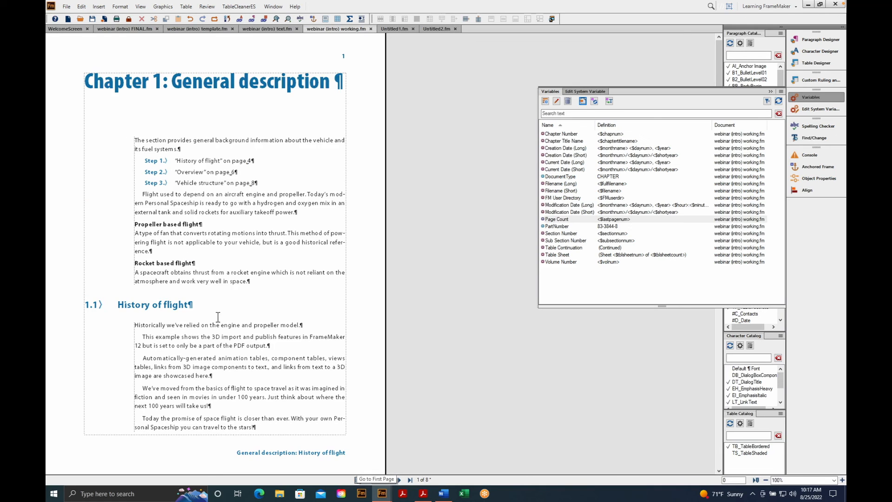
click(124, 313)
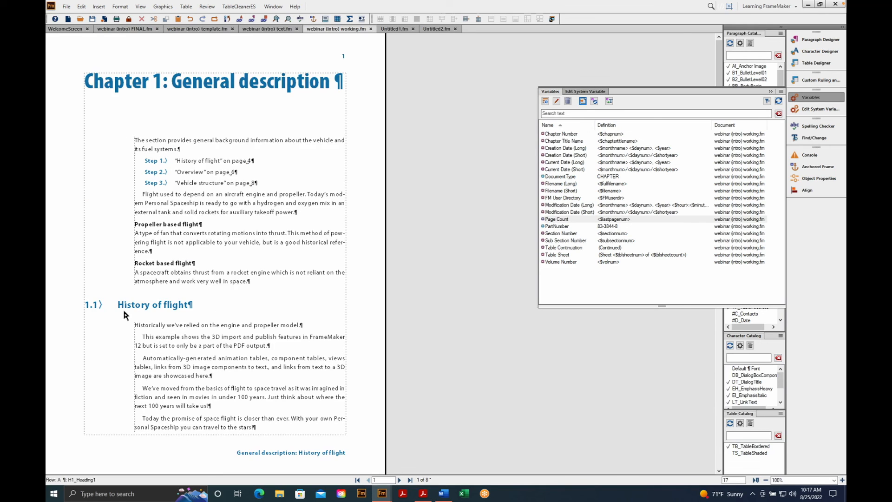
text(The Long)
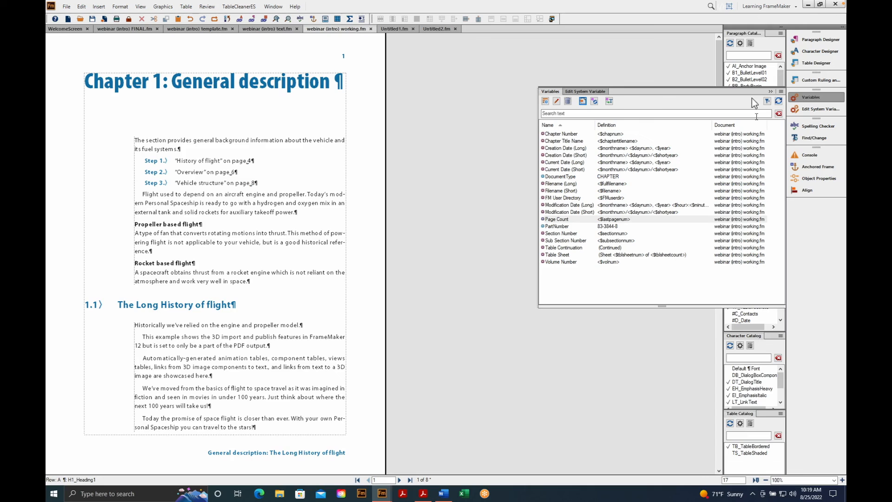
click(779, 101)
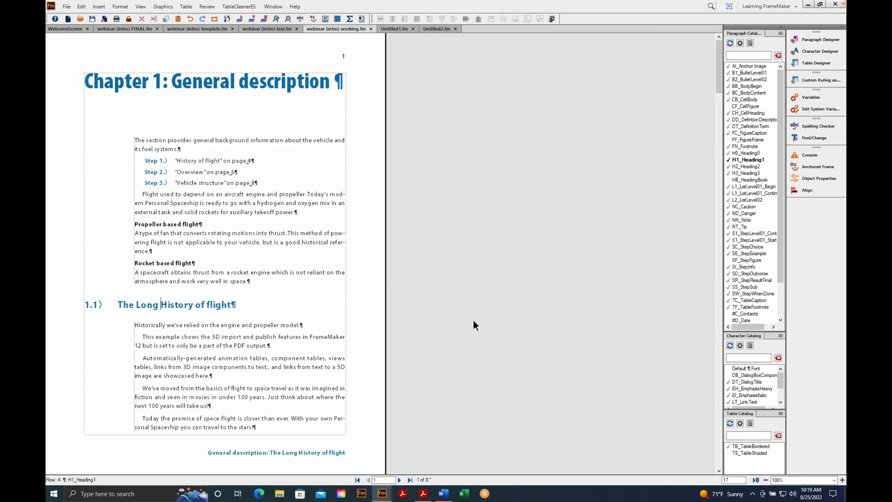